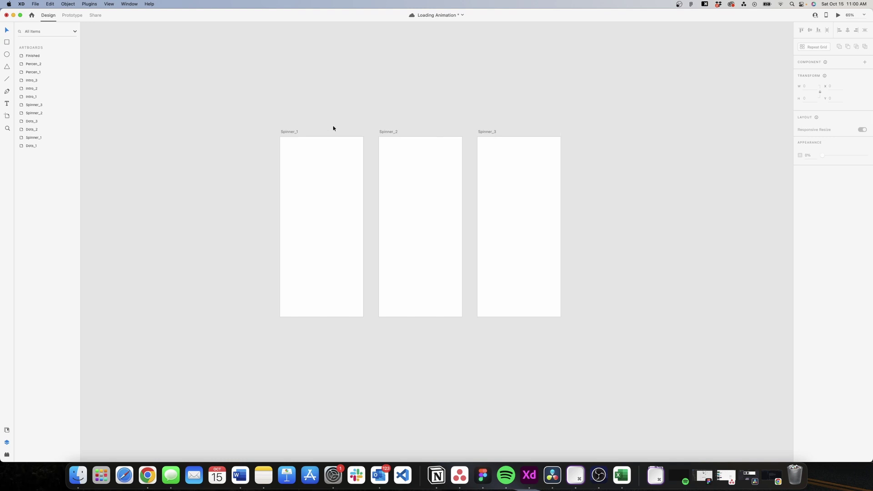
# Draw a circle on the Spinner_1 artboard, size it 77 by 77, and centre it horizontally and vertically.
pyautogui.press('cmd+s')
pyautogui.click(285, 131)
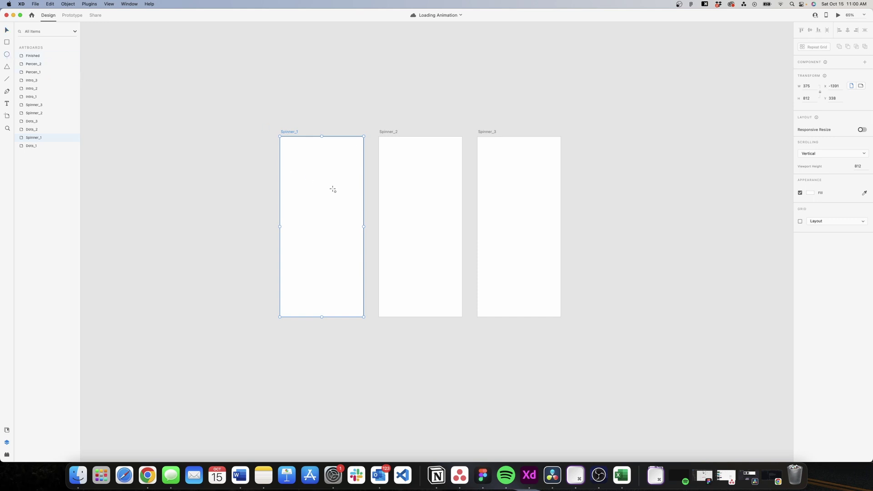
pyautogui.moveTo(308, 188); pyautogui.dragTo(327, 206)
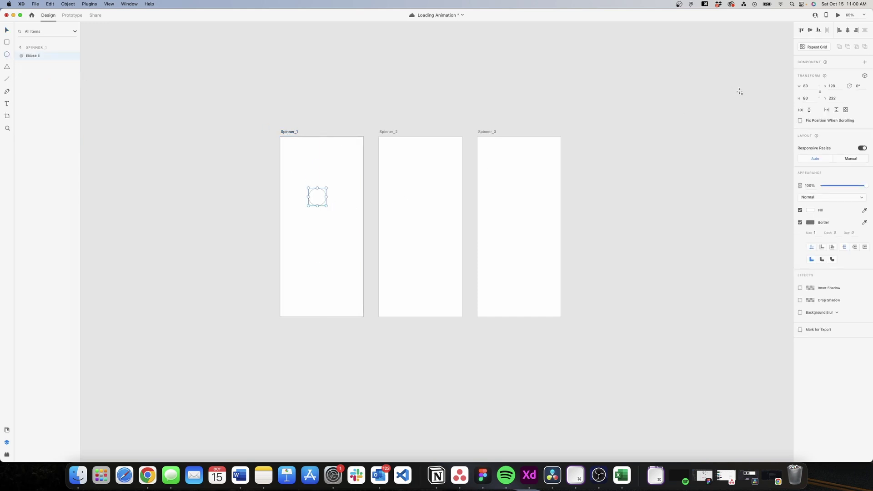
pyautogui.click(813, 87)
pyautogui.write('77')
pyautogui.press('Return')
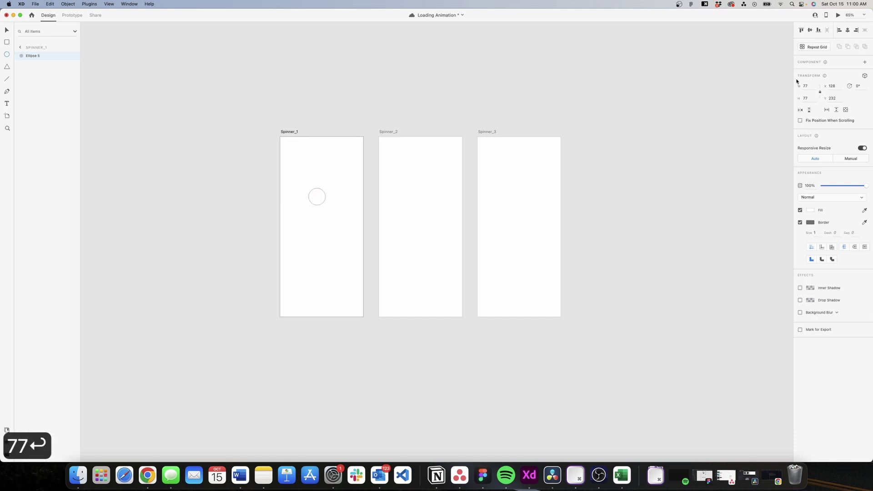
pyautogui.click(848, 30)
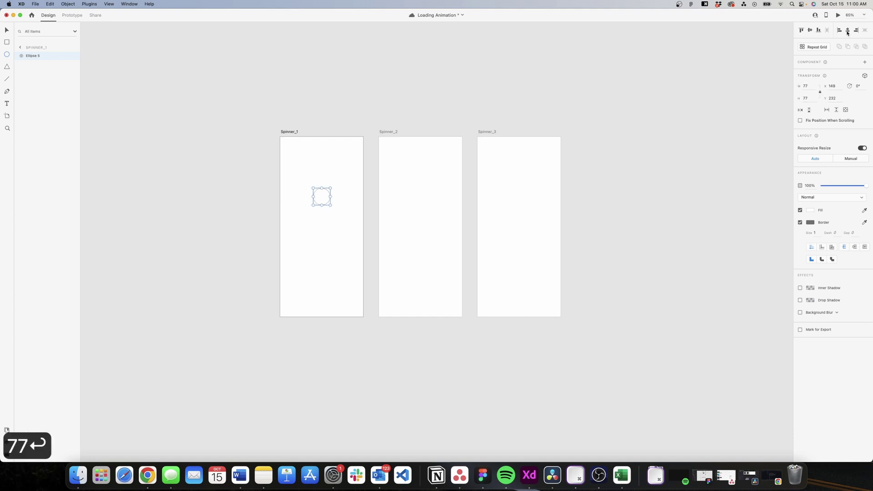
pyautogui.click(810, 30)
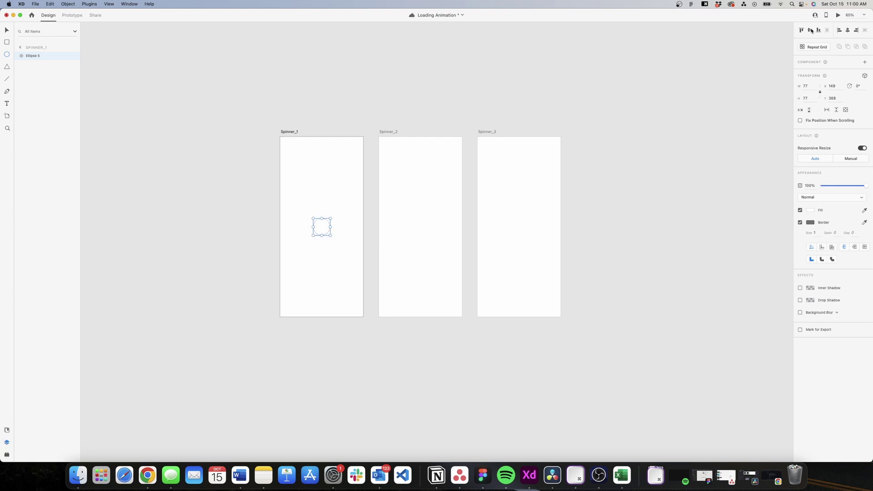
# Remove the circle's fill and set its border size to 12.
pyautogui.click(801, 210)
pyautogui.write('12')
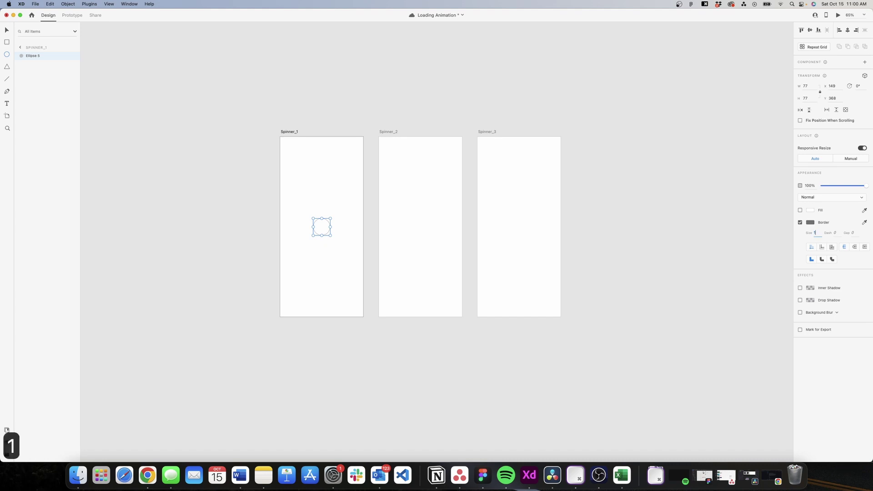
pyautogui.press('Return')
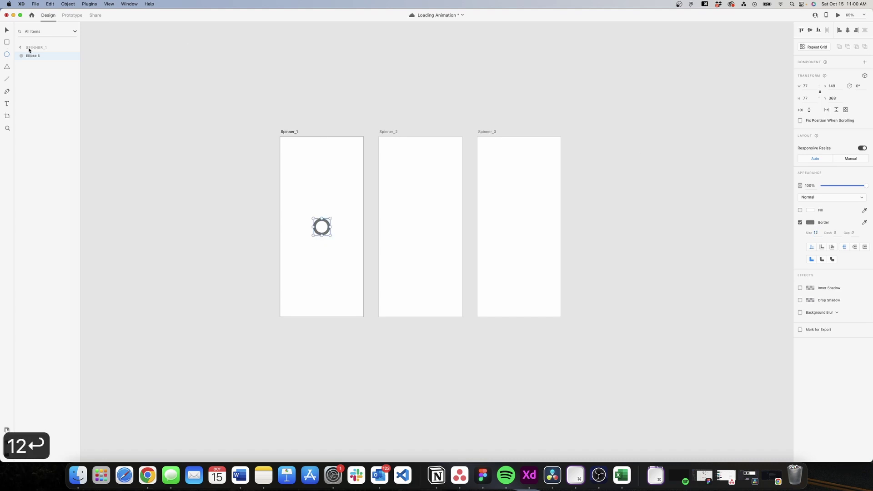
# Duplicate the ring in place and name the upper copy "front" and the lower one "back".
pyautogui.press('cmd+d')
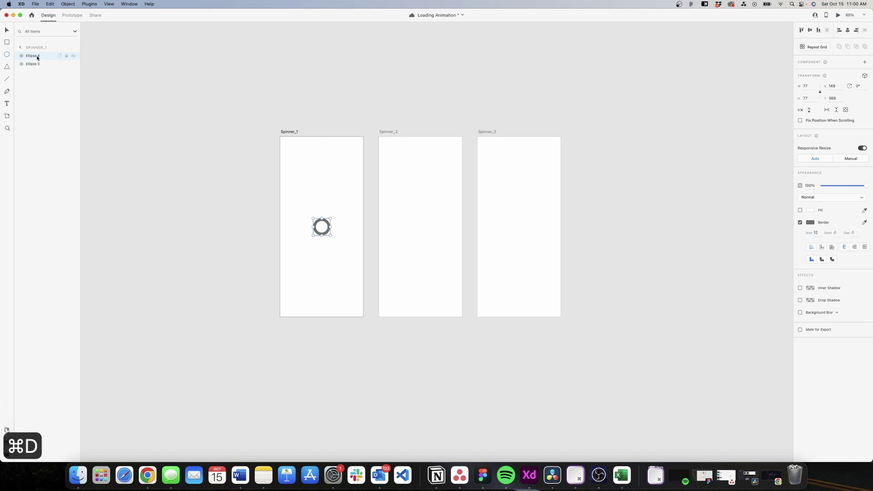
pyautogui.doubleClick(37, 55)
pyautogui.write('front')
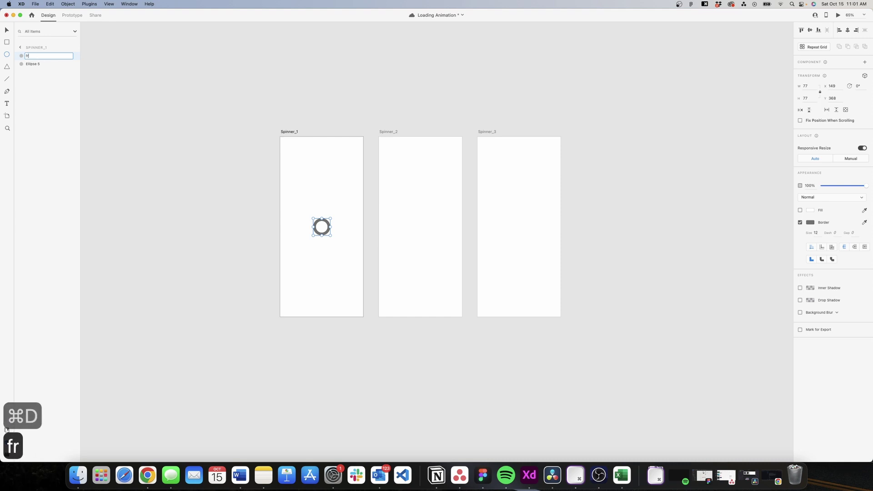
pyautogui.doubleClick(45, 64)
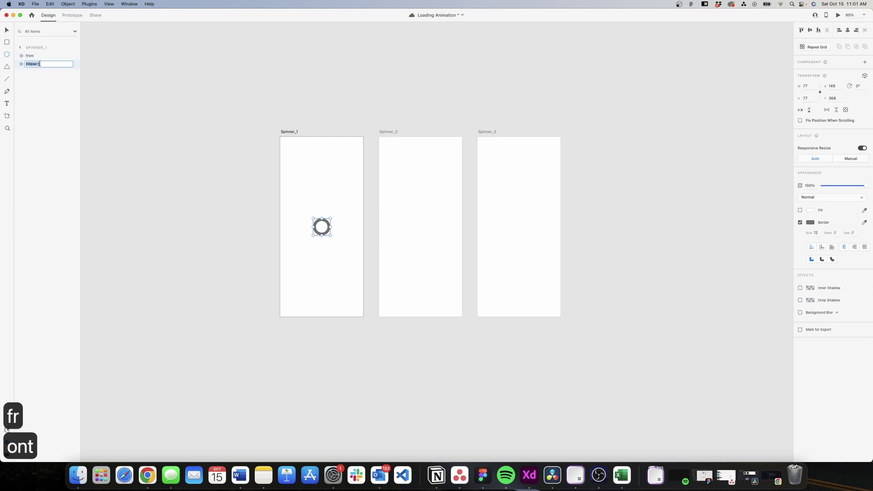
pyautogui.write('back')
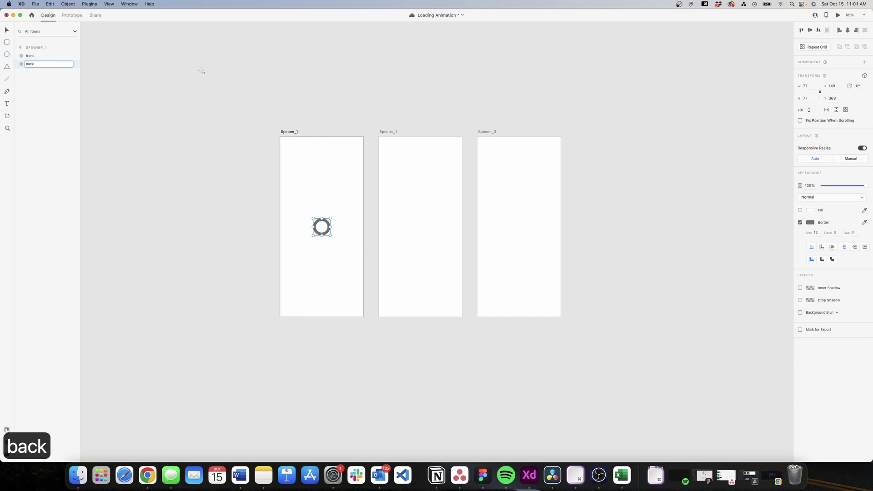
# Colour the front ring's border with the saved magenta swatch and the back ring's border with the saved light grey swatch.
pyautogui.click(29, 54)
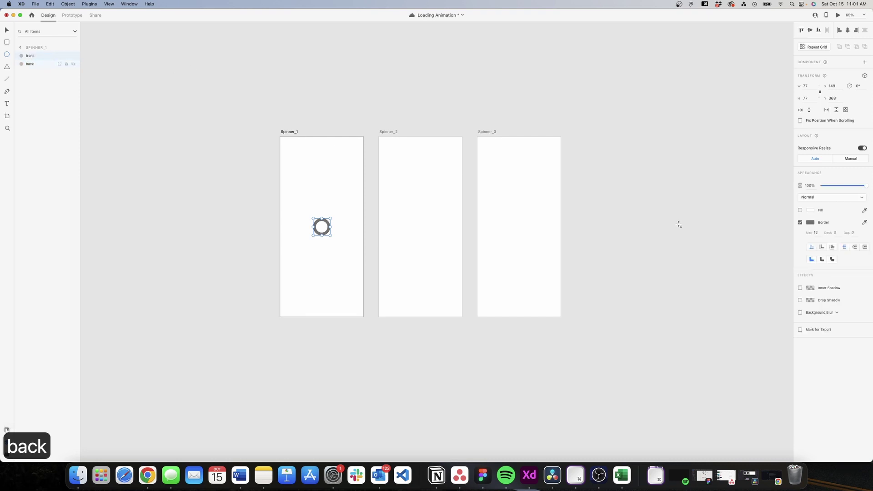
pyautogui.click(812, 223)
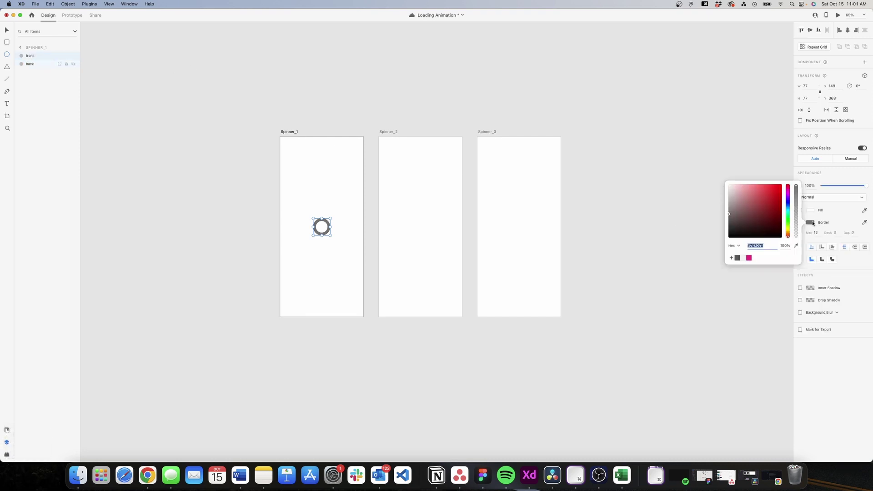
pyautogui.click(750, 258)
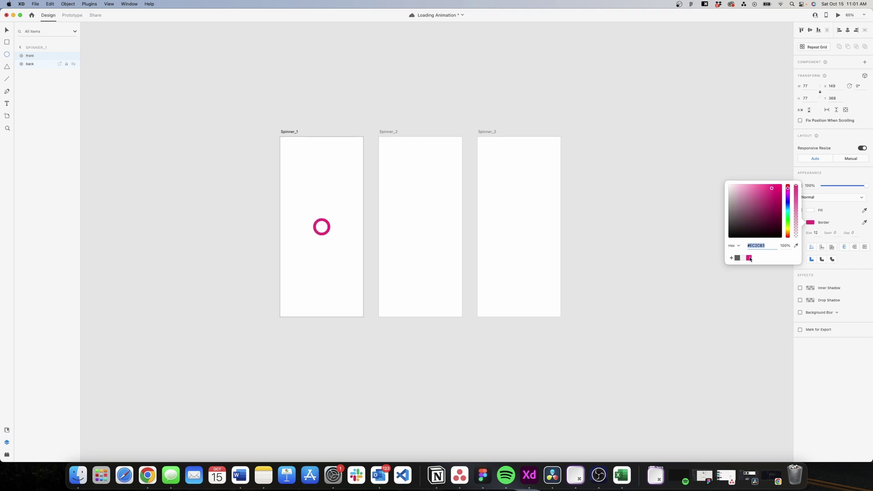
pyautogui.click(34, 66)
pyautogui.click(810, 223)
pyautogui.click(744, 259)
pyautogui.press('Escape')
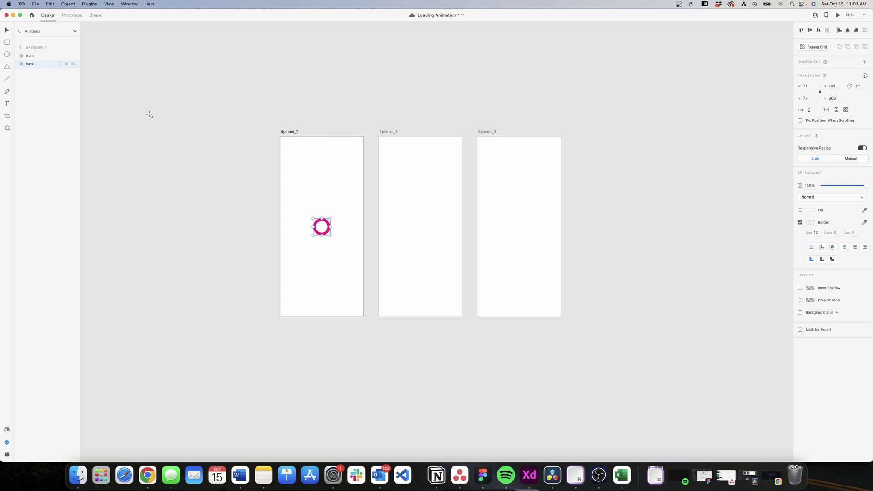
# Turn the front ring into a quarter arc by setting its border gap to 1000 and dash to 60.
pyautogui.click(39, 57)
pyautogui.write('1000')
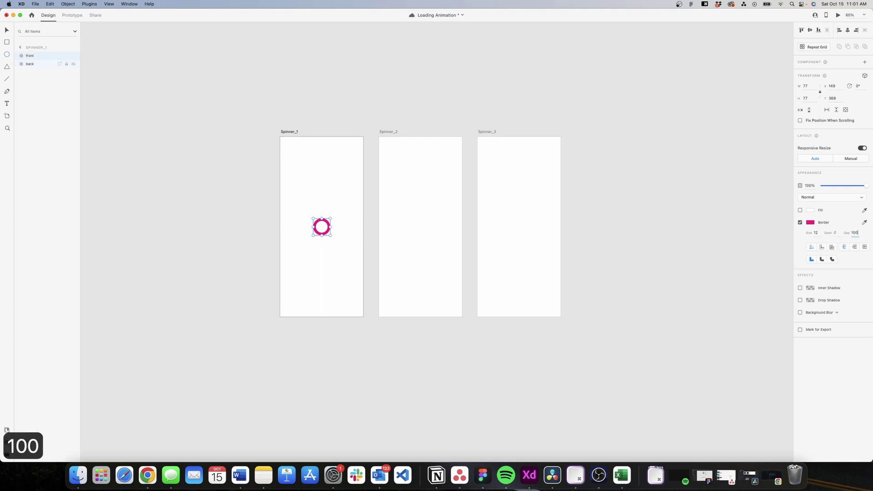
pyautogui.press('Return')
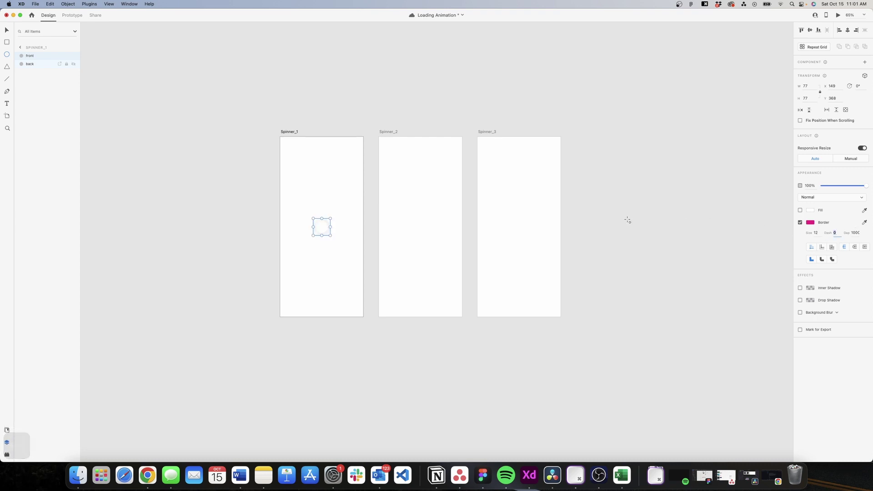
pyautogui.scroll(10, 302, 226)
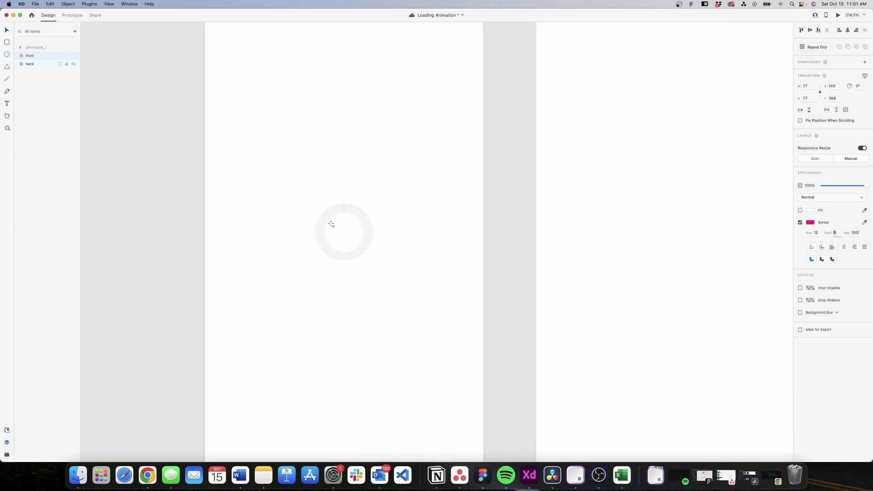
pyautogui.click(840, 231)
pyautogui.hotkey('shift', 'Up')
pyautogui.hotkey('shift', 'Up')
pyautogui.hotkey('shift', 'Up')
pyautogui.hotkey('shift', 'Up')
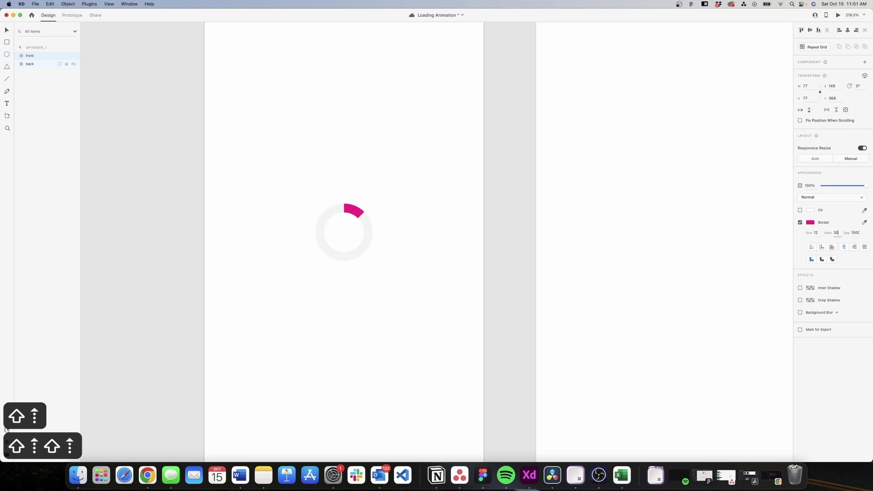
pyautogui.hotkey('shift', 'Up')
pyautogui.hotkey('shift', 'Up')
pyautogui.hotkey('shift', 'Up')
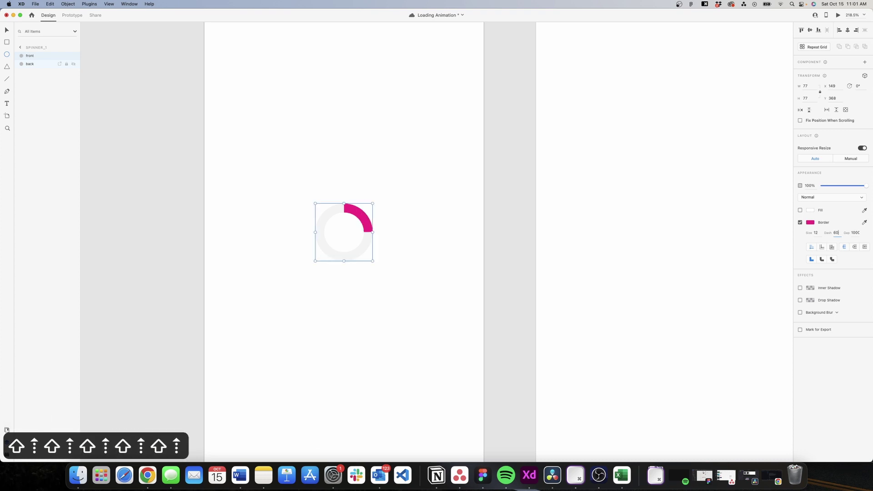
pyautogui.hotkey('shift', 'Down')
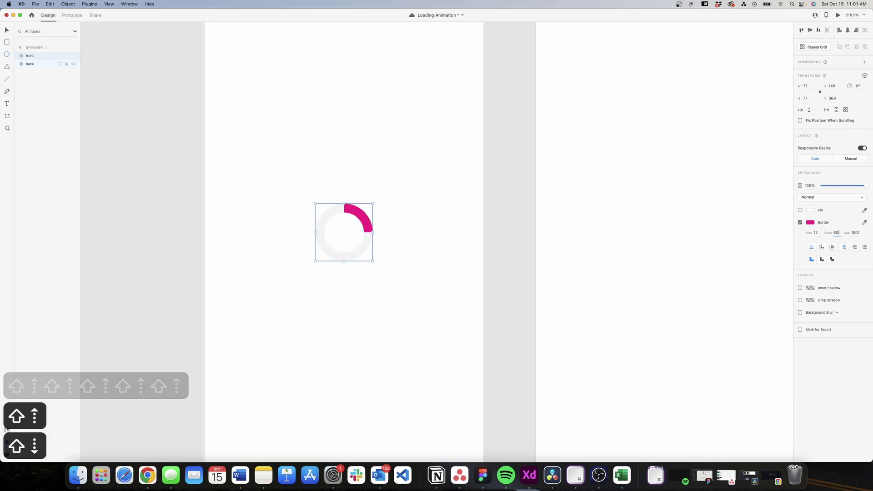
# Give the front arc's border round caps and deselect it.
pyautogui.click(855, 248)
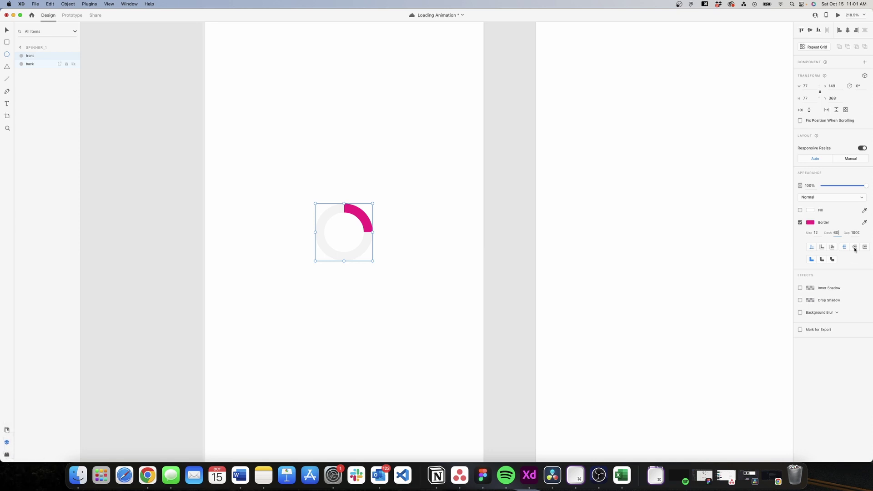
pyautogui.press('v')
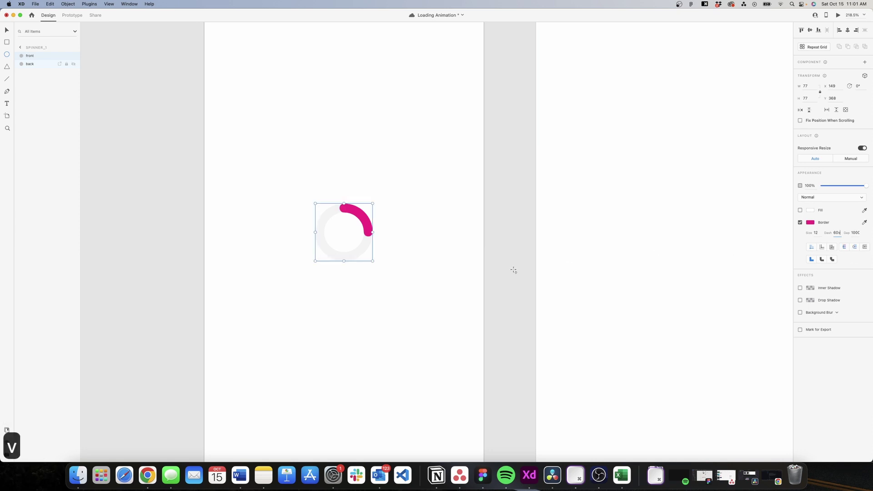
pyautogui.scroll(-5, 491, 272)
pyautogui.hscroll(3, 490, 273)
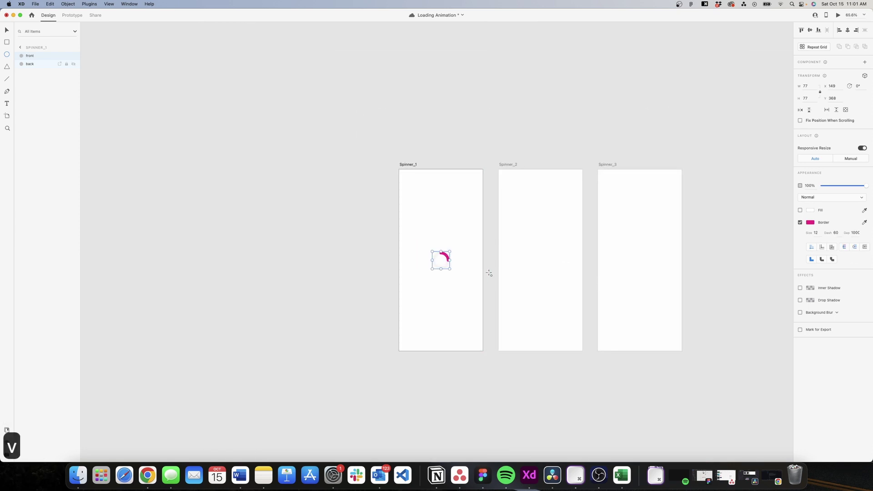
pyautogui.scroll(2, 481, 278)
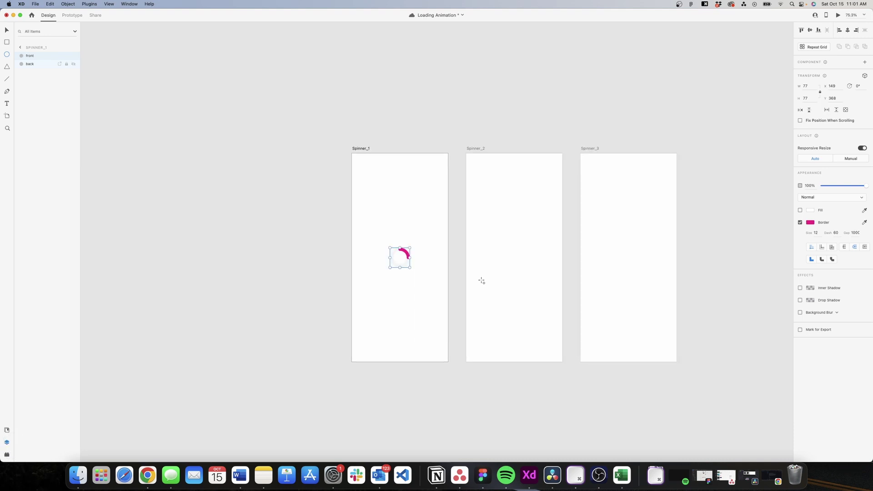
pyautogui.press('v')
pyautogui.click(431, 136)
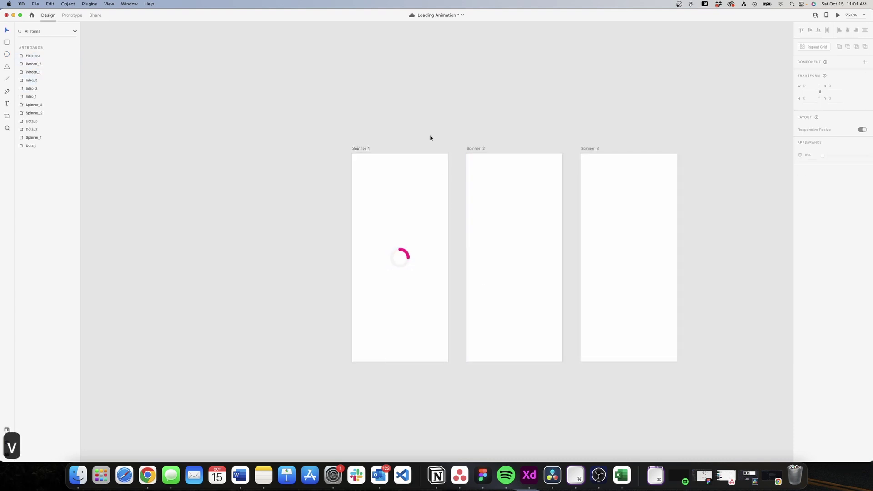
# Copy the front and back rings from Spinner_1 onto the Spinner_2 and Spinner_3 artboards.
pyautogui.click(402, 253)
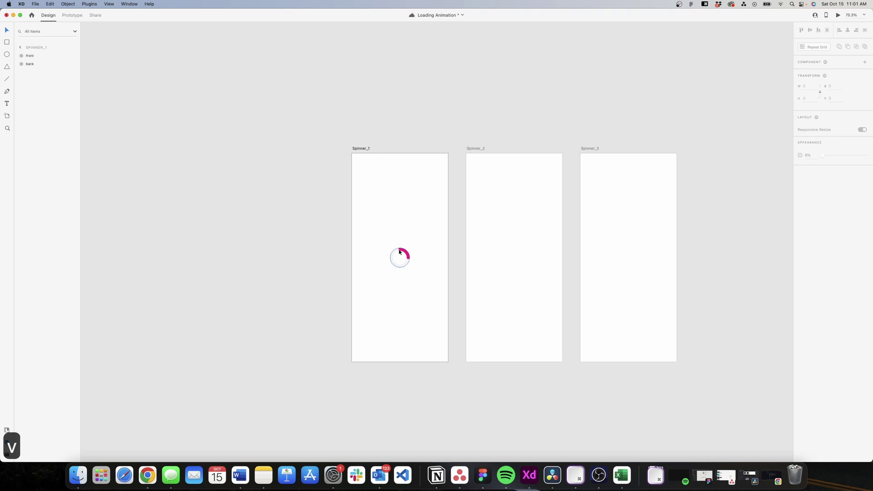
pyautogui.keyDown('shift'); pyautogui.click(39, 64); pyautogui.keyUp('shift')
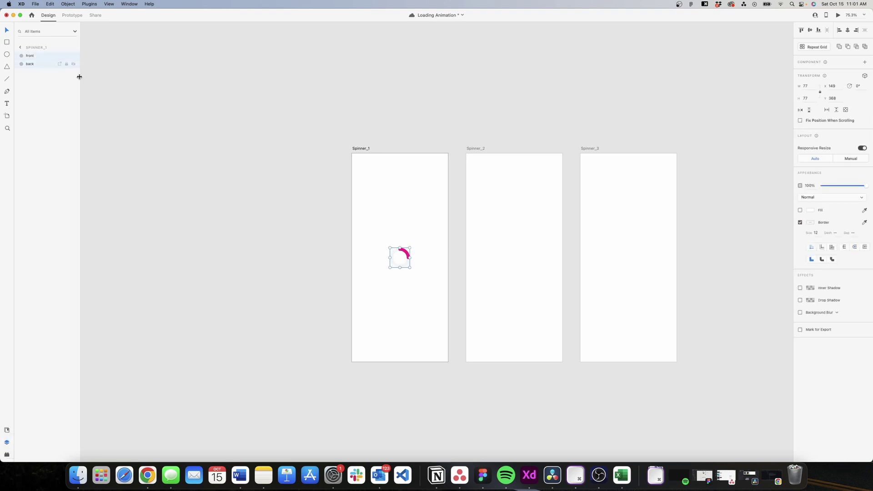
pyautogui.press('super+c')
pyautogui.click(473, 149)
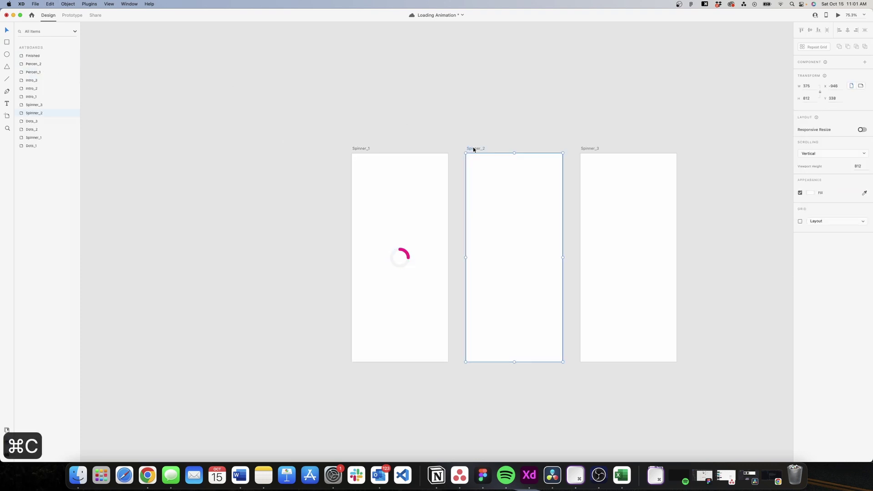
pyautogui.press('super+v')
pyautogui.click(587, 149)
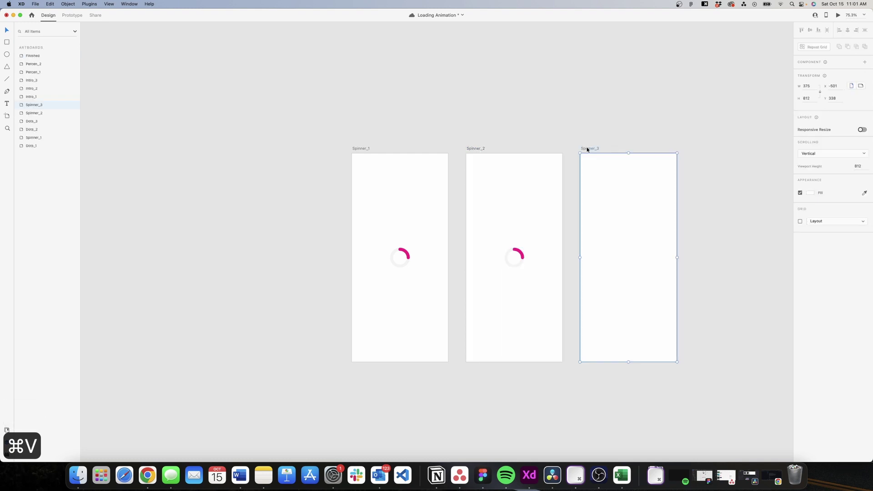
pyautogui.press('super+v')
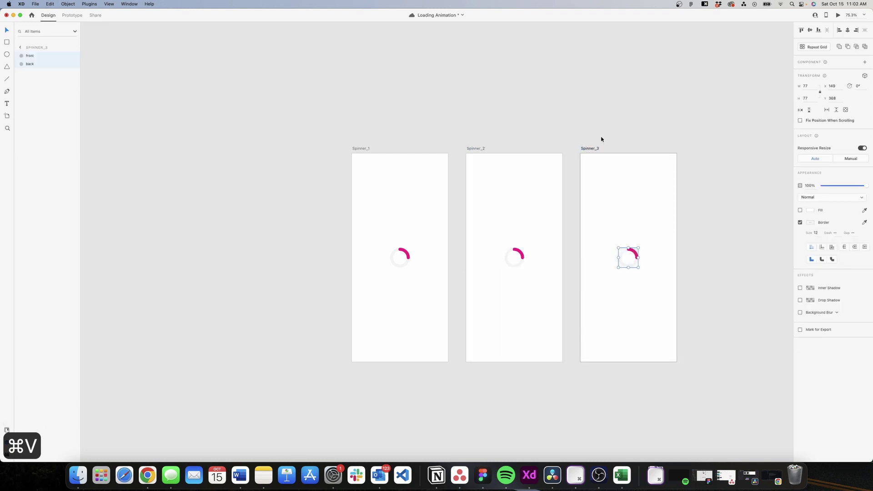
pyautogui.click(600, 139)
# Rotate the front arc on the Spinner_2 artboard to 180°.
pyautogui.click(516, 250)
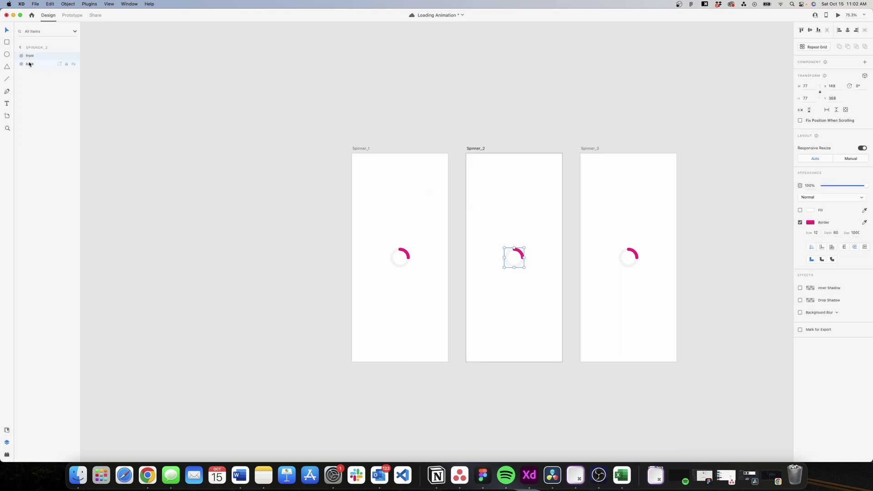
pyautogui.click(860, 85)
pyautogui.write('180')
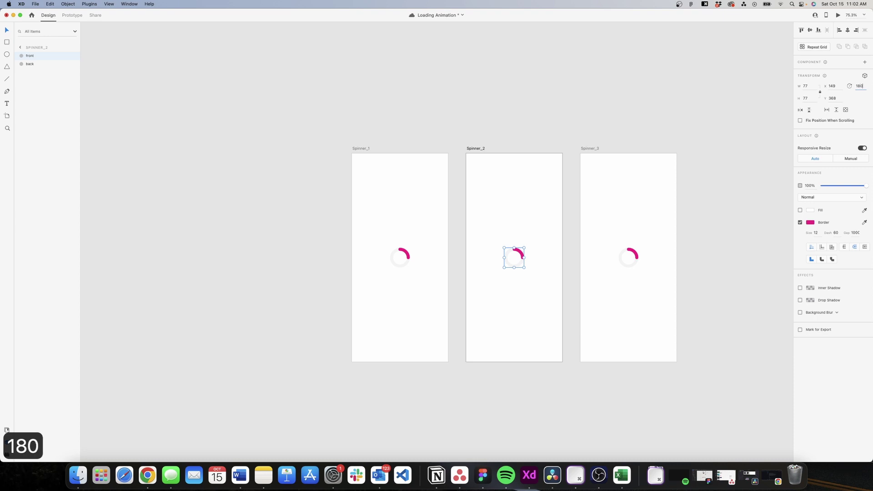
pyautogui.press('Return')
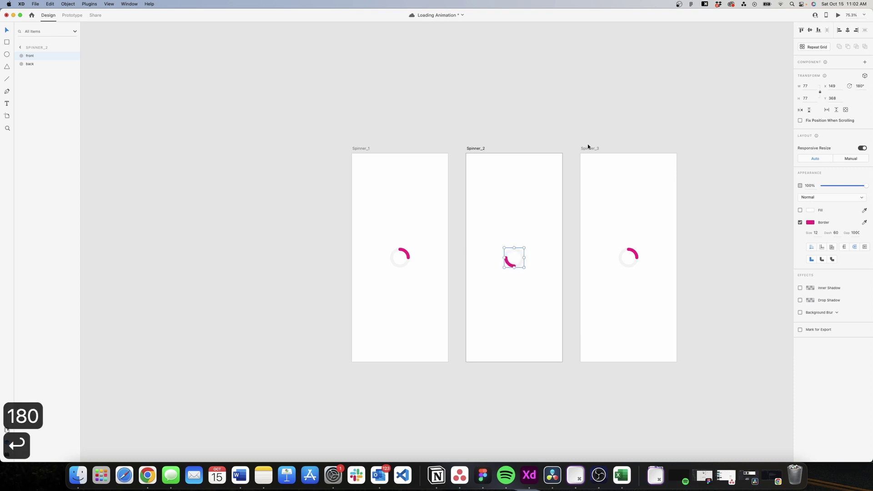
# Rotate the front arc on the Spinner_3 artboard to 360° and deselect it.
pyautogui.click(586, 148)
pyautogui.click(636, 253)
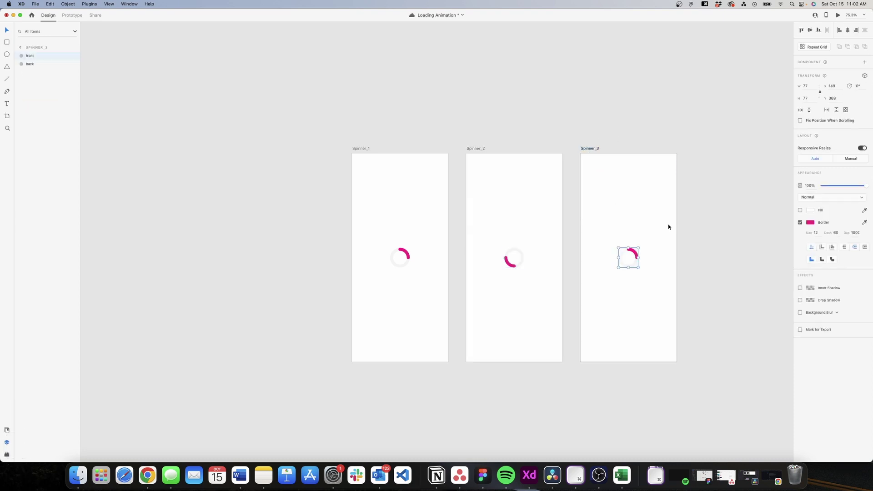
pyautogui.click(860, 86)
pyautogui.write('360')
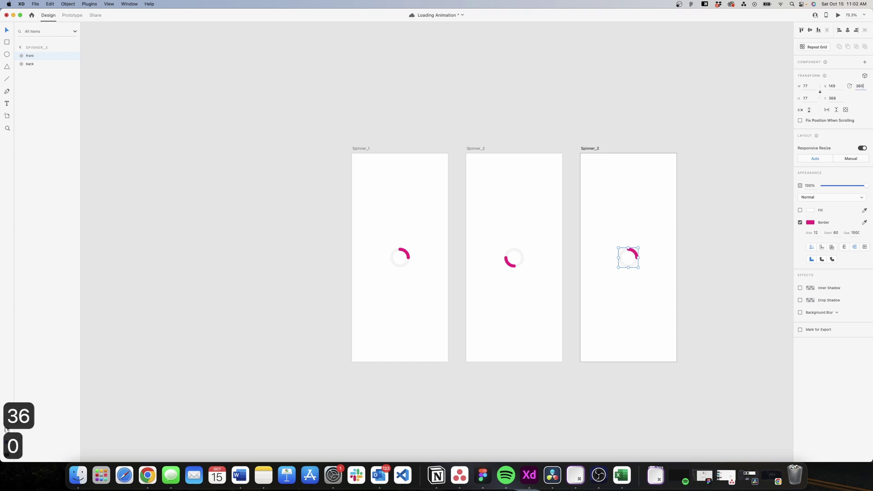
pyautogui.press('Return')
pyautogui.click(647, 59)
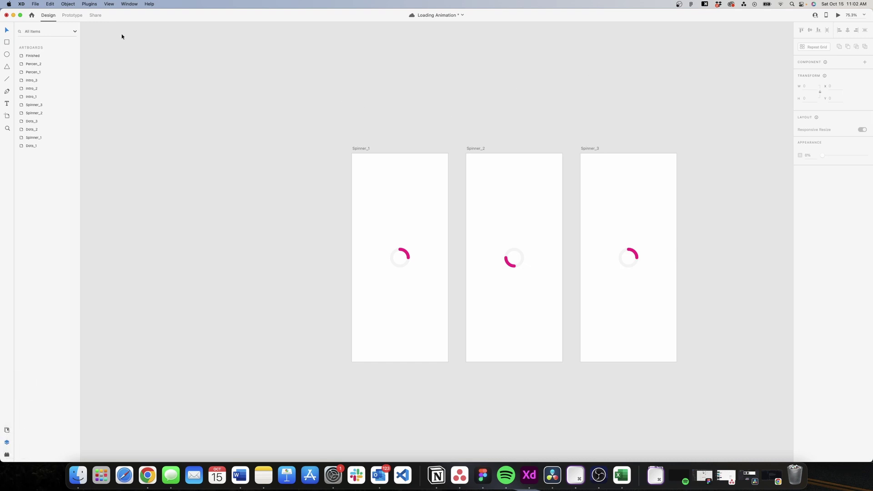
# Switch to prototyping and link the Spinner_1 artboard to Spinner_2 with a Time trigger and 0 s delay.
pyautogui.click(72, 15)
pyautogui.click(356, 148)
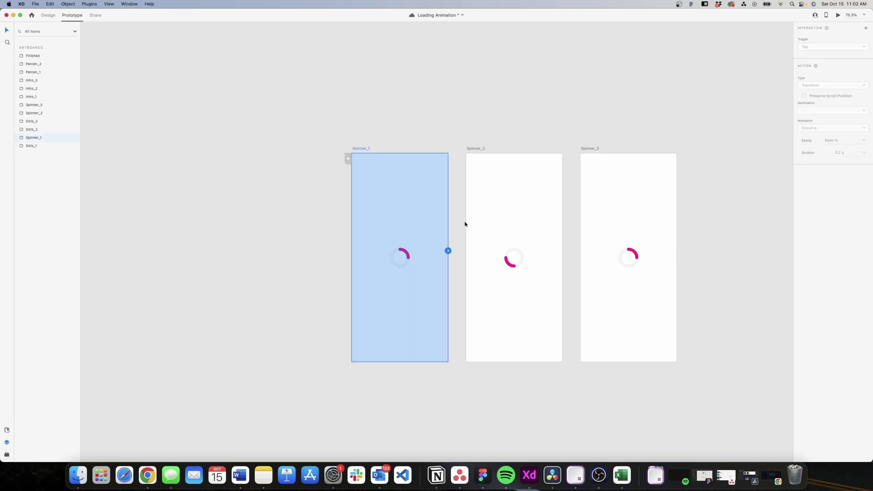
pyautogui.moveTo(448, 251); pyautogui.dragTo(469, 249)
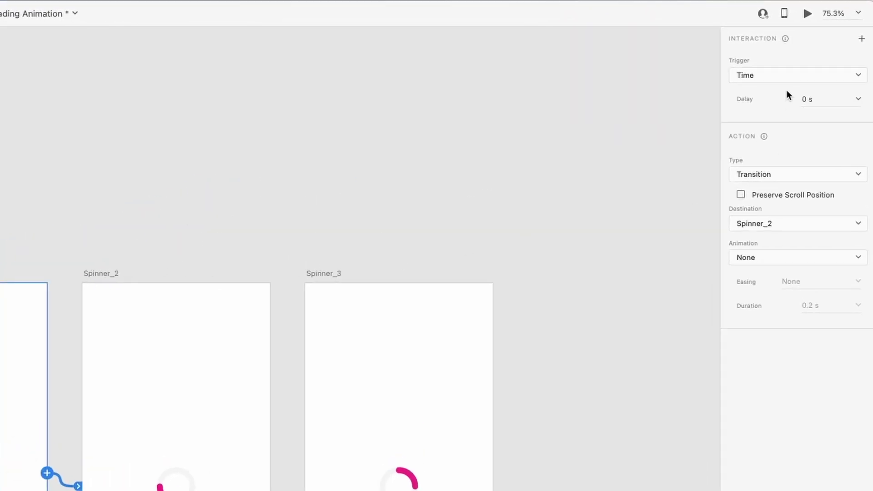
pyautogui.click(754, 75)
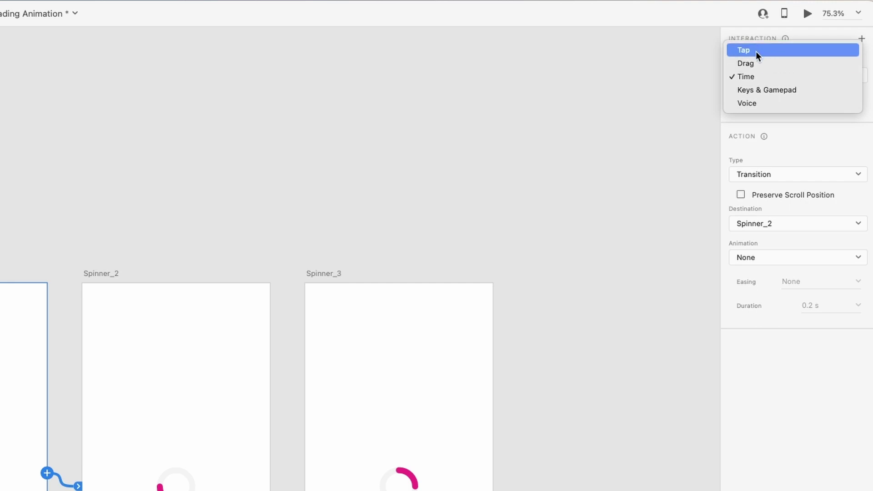
pyautogui.click(774, 124)
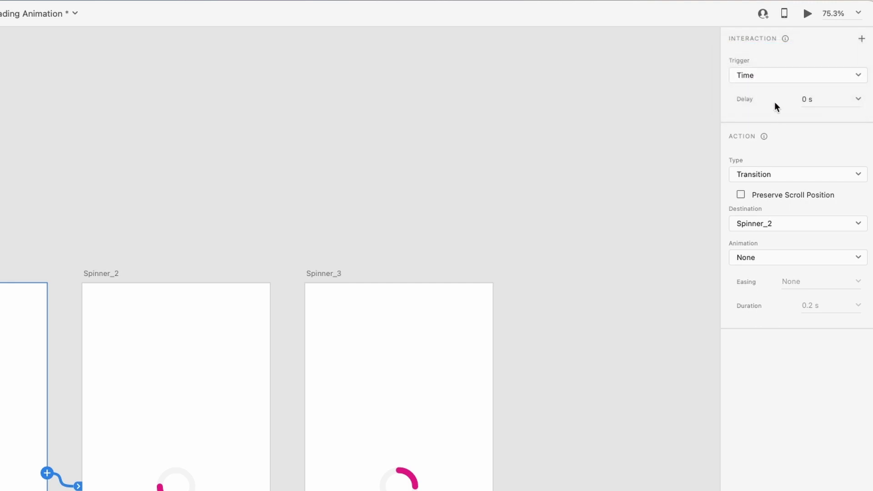
# Make the Spinner_1 interaction an Auto-Animate action with easing None and a duration of 0.2 s.
pyautogui.click(849, 174)
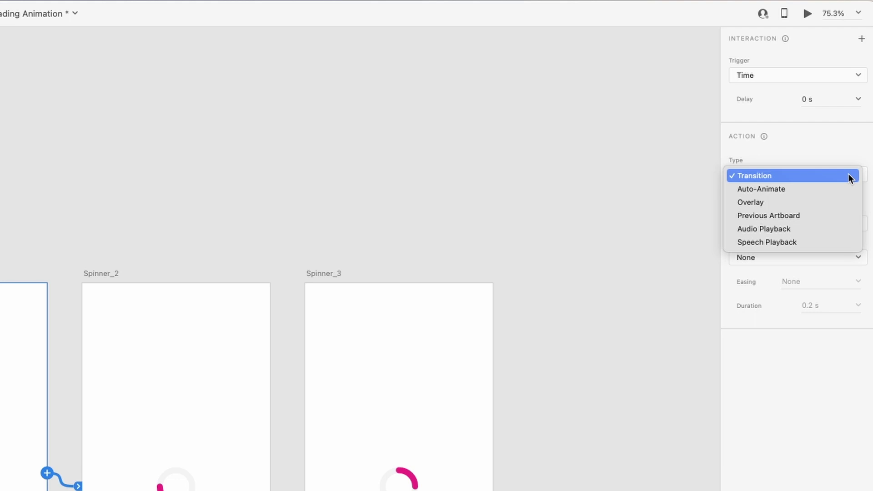
pyautogui.click(785, 190)
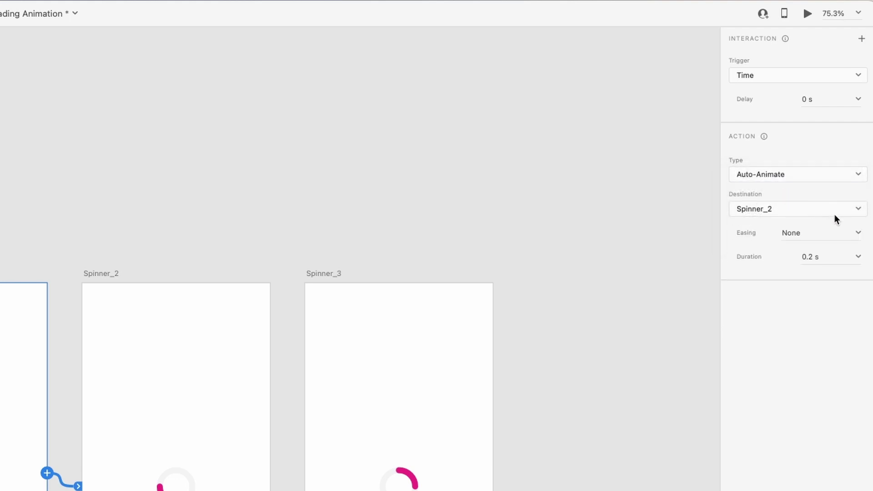
pyautogui.click(859, 234)
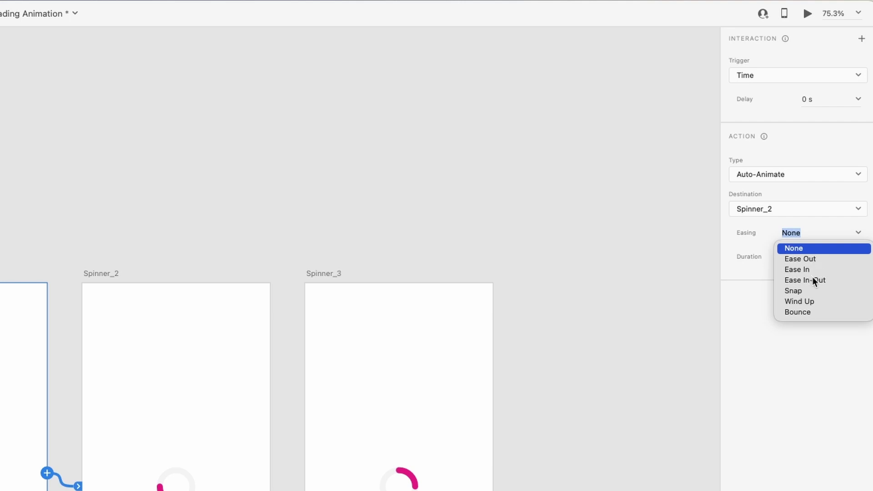
pyautogui.click(755, 284)
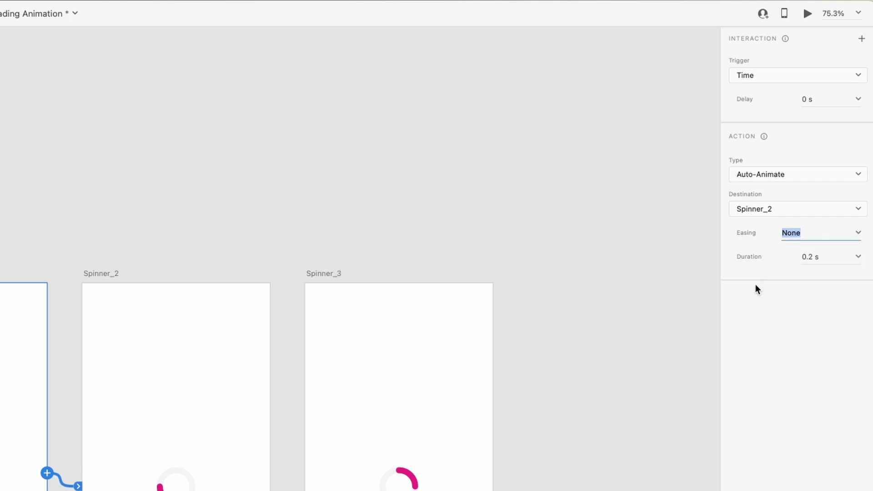
pyautogui.click(858, 258)
pyautogui.click(769, 314)
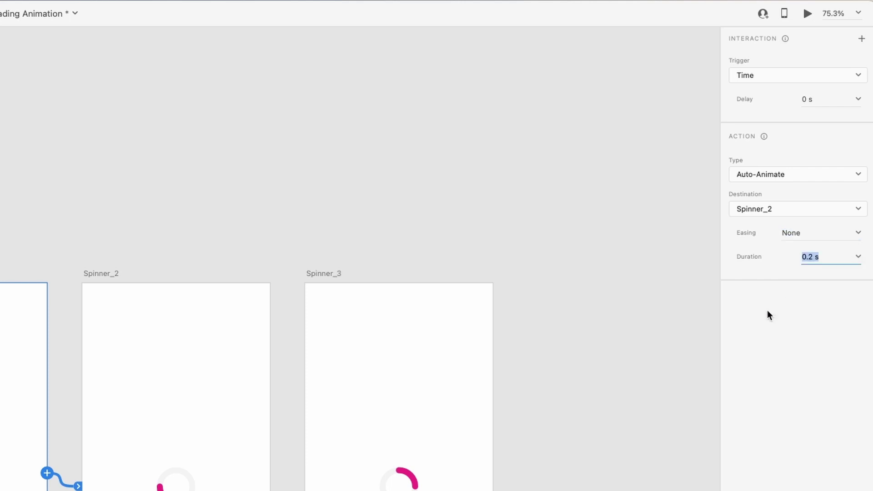
# Link the Spinner_2 artboard to Spinner_3 with the same timed Auto-Animate interaction.
pyautogui.click(481, 138)
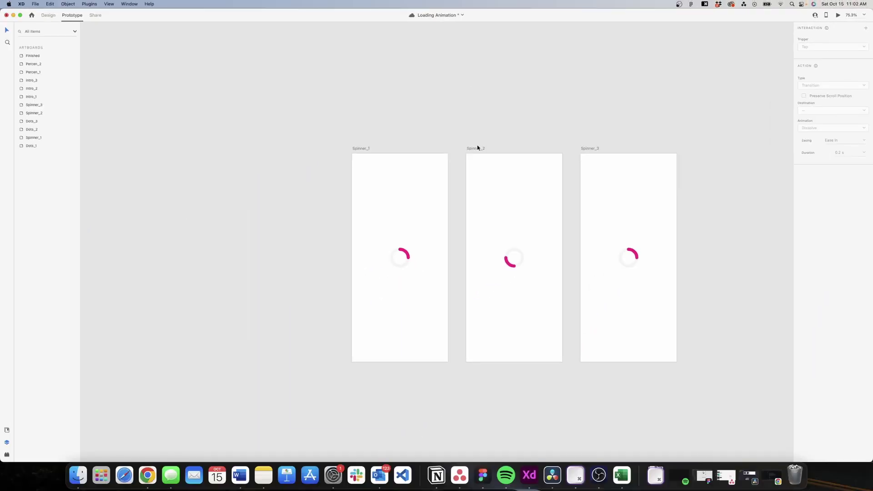
pyautogui.click(478, 148)
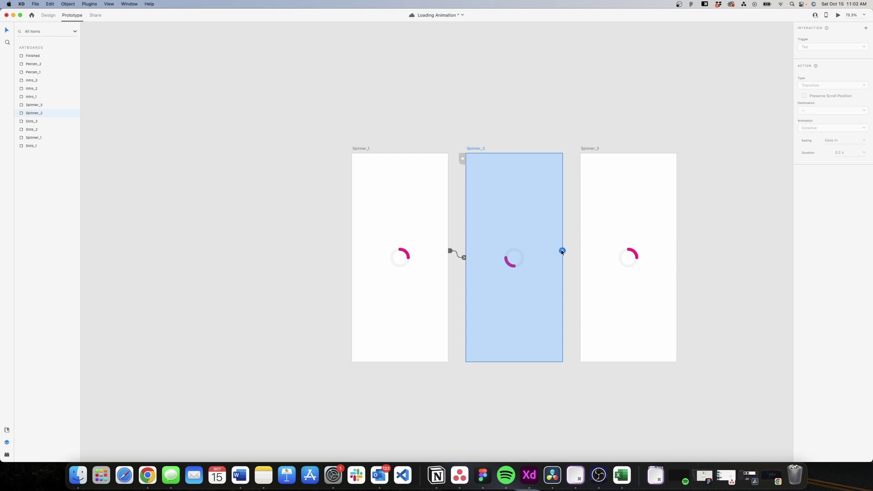
pyautogui.moveTo(562, 251); pyautogui.dragTo(586, 245)
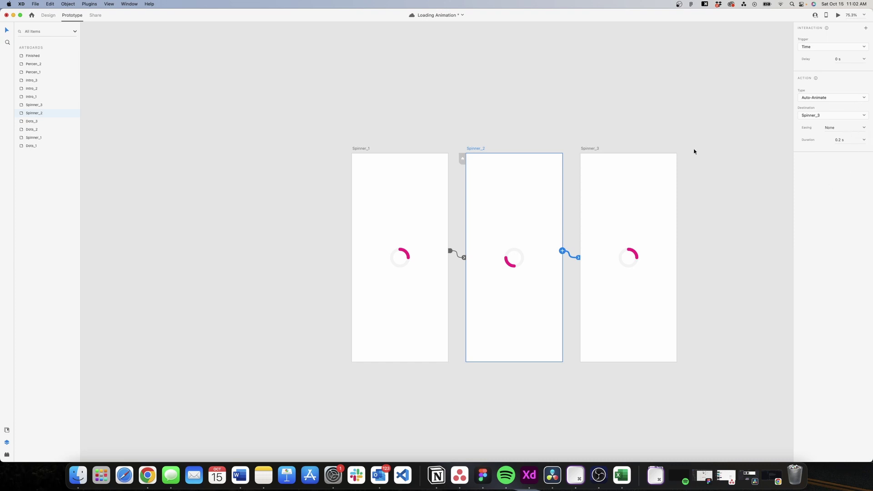
# Link the Spinner_3 artboard back to Spinner_1 with a timed Transition whose animation is None.
pyautogui.click(592, 148)
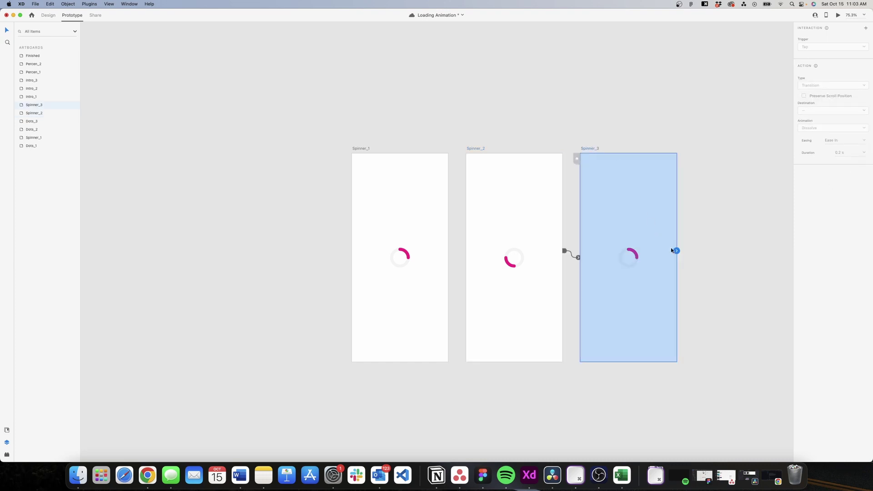
pyautogui.moveTo(677, 251); pyautogui.dragTo(443, 294)
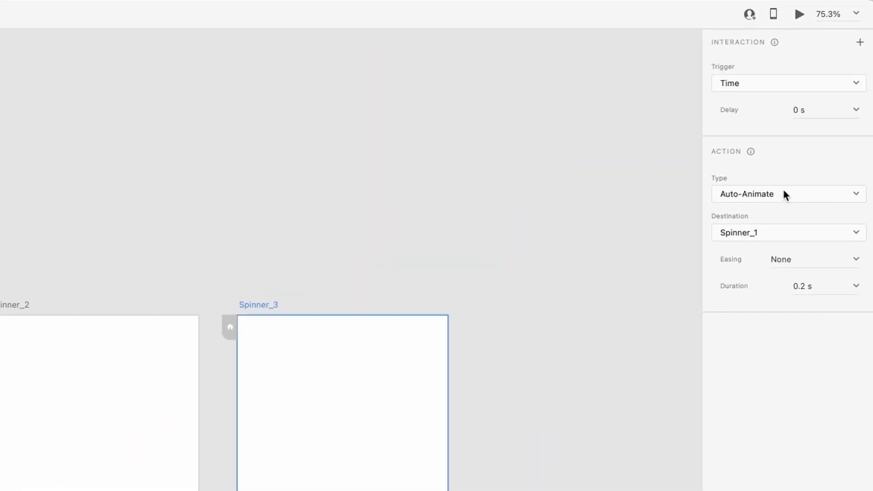
pyautogui.click(784, 191)
pyautogui.click(775, 181)
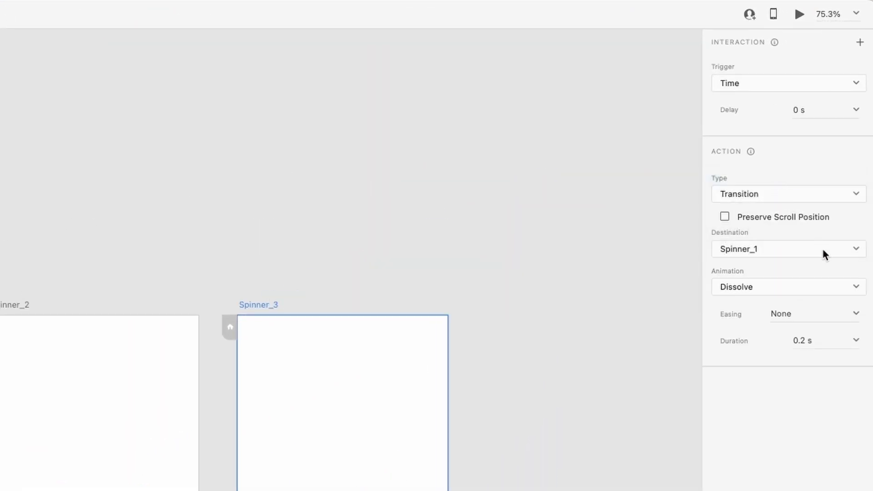
pyautogui.click(834, 284)
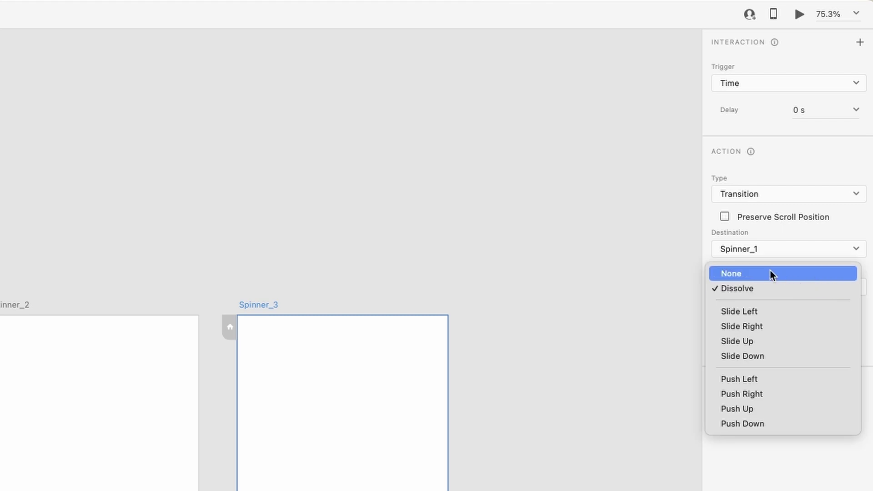
pyautogui.click(772, 275)
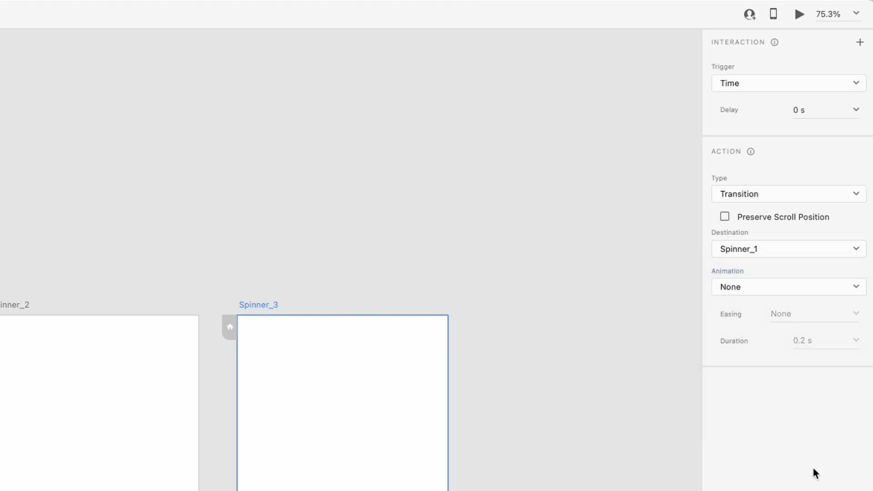
# Preview the spinner prototype starting from the Spinner_1 artboard.
pyautogui.click(370, 142)
pyautogui.click(366, 149)
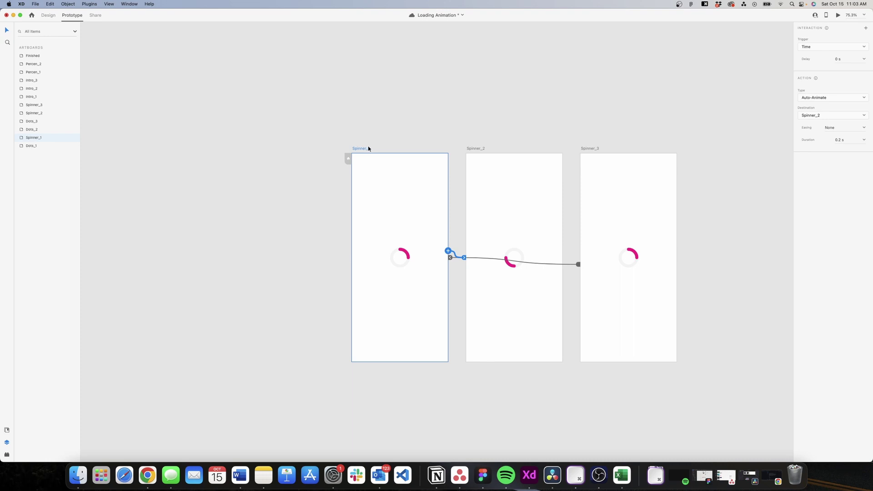
pyautogui.click(838, 16)
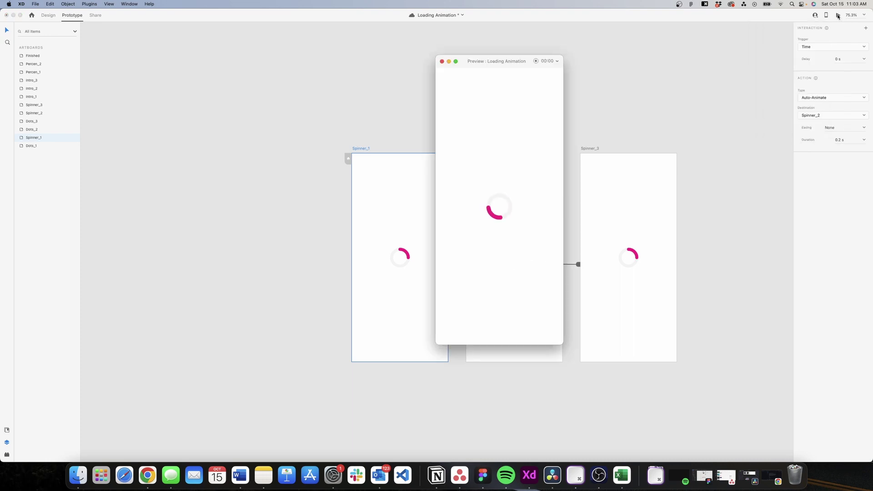
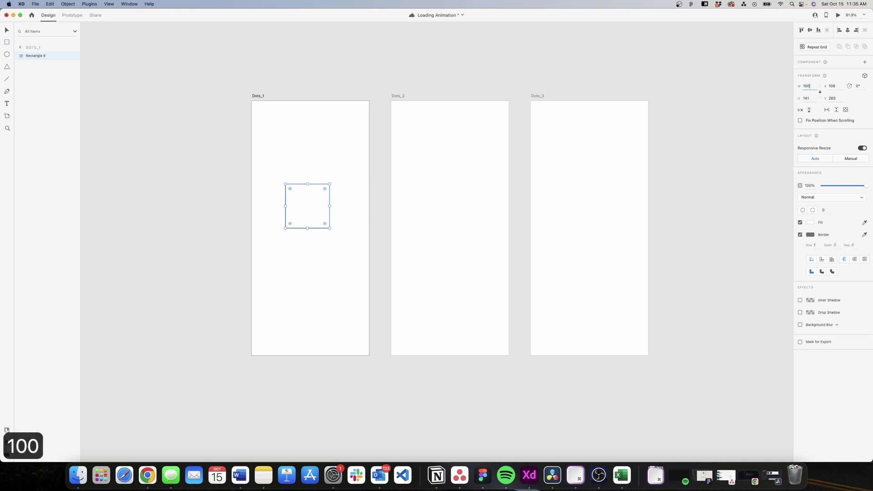
# Resize the square on the Dots_1 artboard to 100 × 100 and centre it on the artboard.
pyautogui.press('Return')
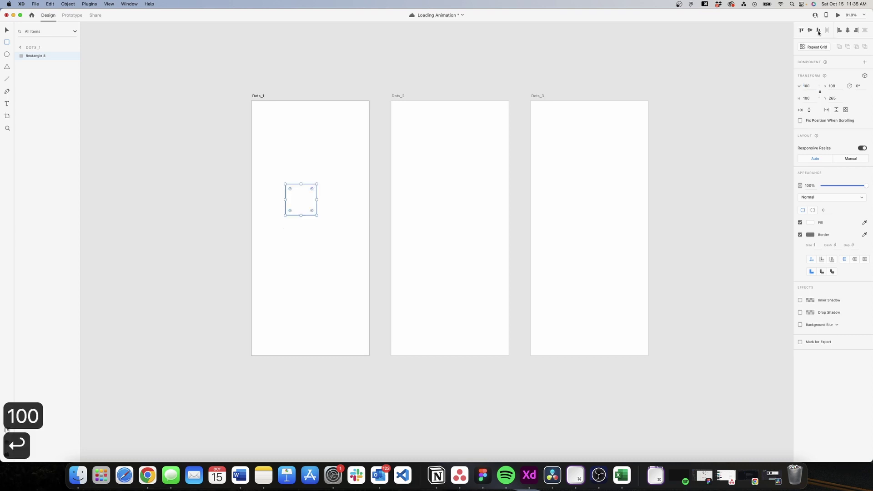
pyautogui.hotkey('shift', 'Right')
pyautogui.hotkey('shift', 'Right')
pyautogui.hotkey('shift', 'Right')
pyautogui.hotkey('shift', 'Down')
pyautogui.hotkey('shift', 'Down')
pyautogui.hotkey('shift', 'Down')
pyautogui.hotkey('shift', 'Down')
pyautogui.hotkey('shift', 'Down')
pyautogui.hotkey('shift', 'Down')
pyautogui.hotkey('shift', 'Down')
pyautogui.hotkey('shift', 'Down')
pyautogui.hotkey('shift', 'Down')
pyautogui.hotkey('shift', 'Down')
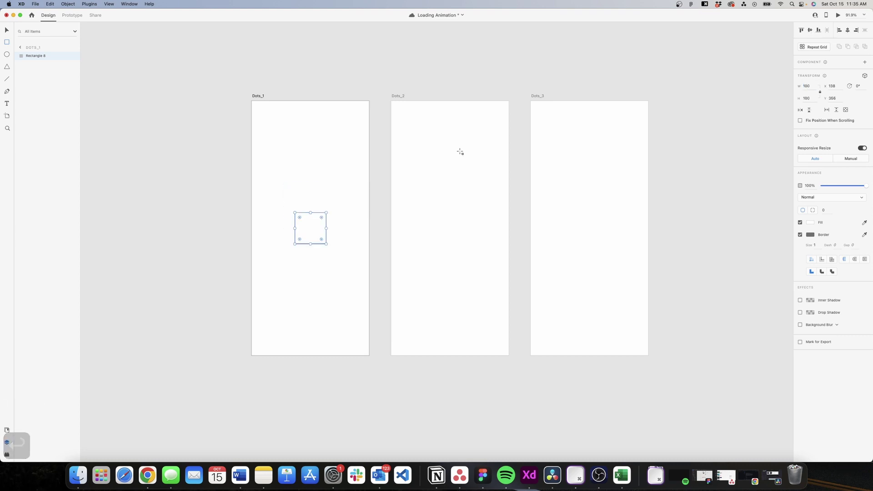
# Draw a circle inside the square near its upper edge and set its size to 25 × 25.
pyautogui.scroll(3, 295, 232)
pyautogui.scroll(5, 296, 233)
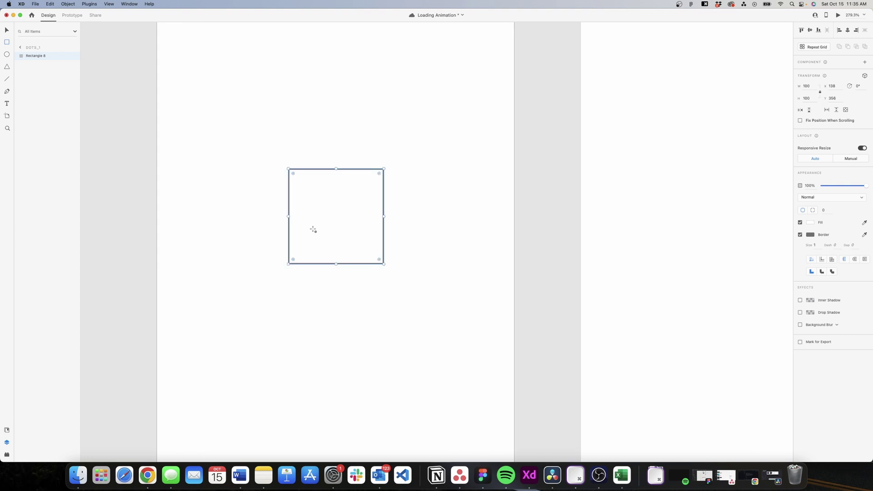
pyautogui.press('e')
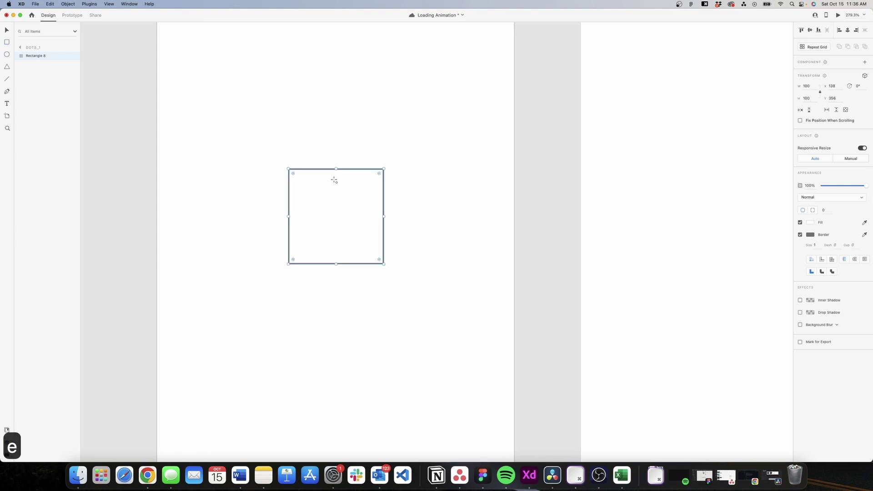
pyautogui.moveTo(329, 178); pyautogui.dragTo(349, 198)
pyautogui.click(814, 85)
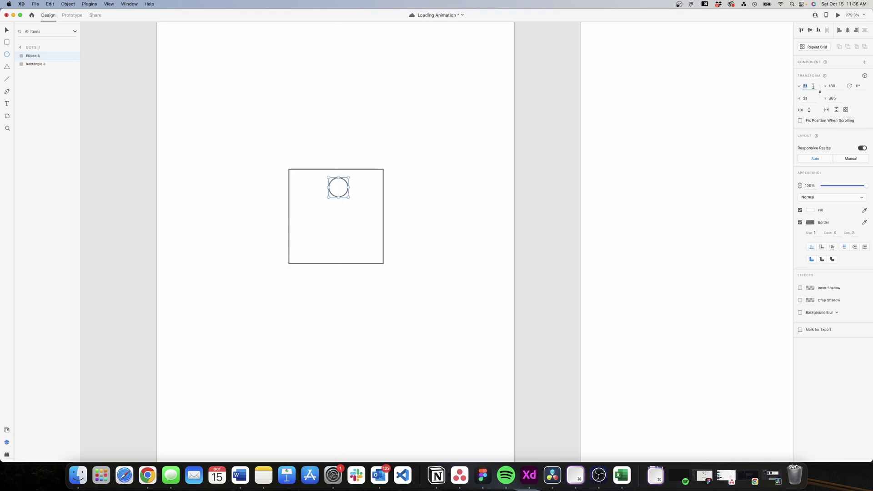
pyautogui.write('25')
pyautogui.press('Return')
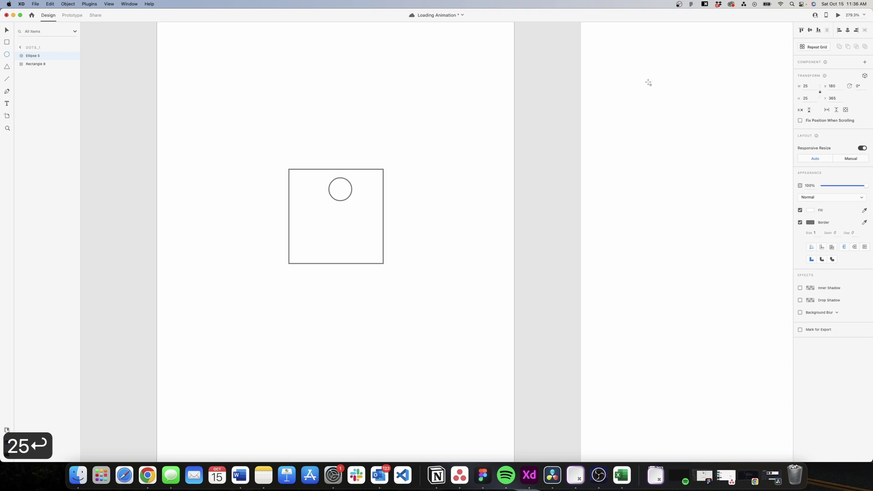
# Fill the circle with the saved magenta swatch and remove its border.
pyautogui.scroll(3, 335, 174)
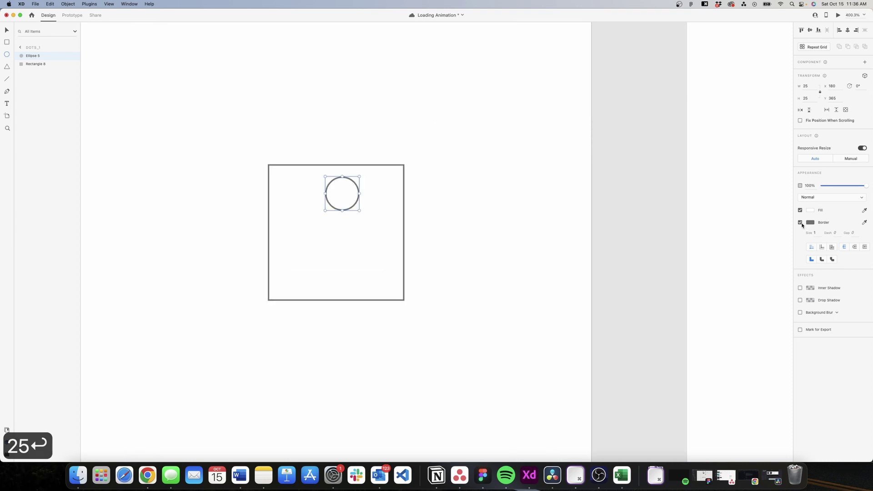
pyautogui.click(810, 210)
pyautogui.click(749, 251)
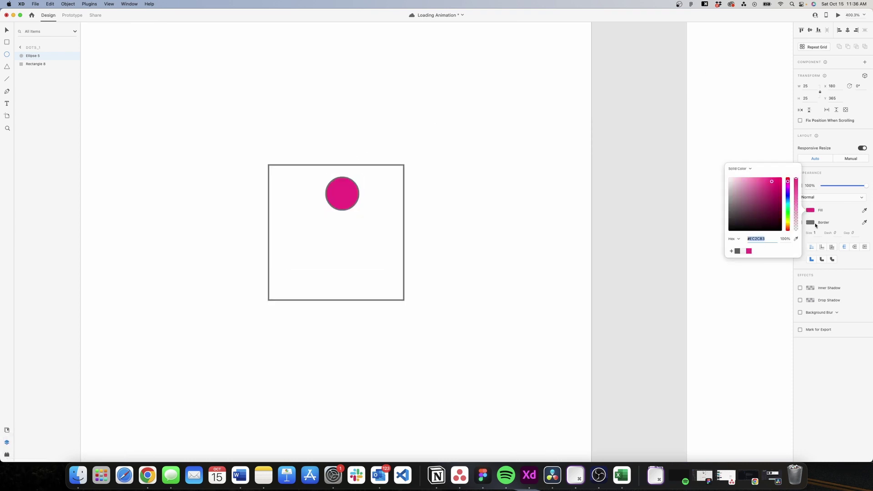
pyautogui.click(801, 222)
pyautogui.click(800, 222)
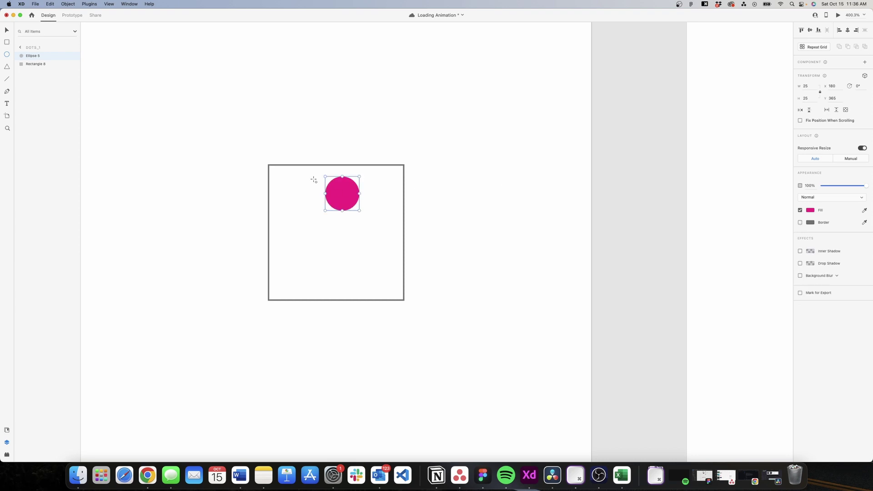
# Align the circle with the square's horizontal centre and top edge.
pyautogui.keyDown('shift'); pyautogui.click(38, 65); pyautogui.keyUp('shift')
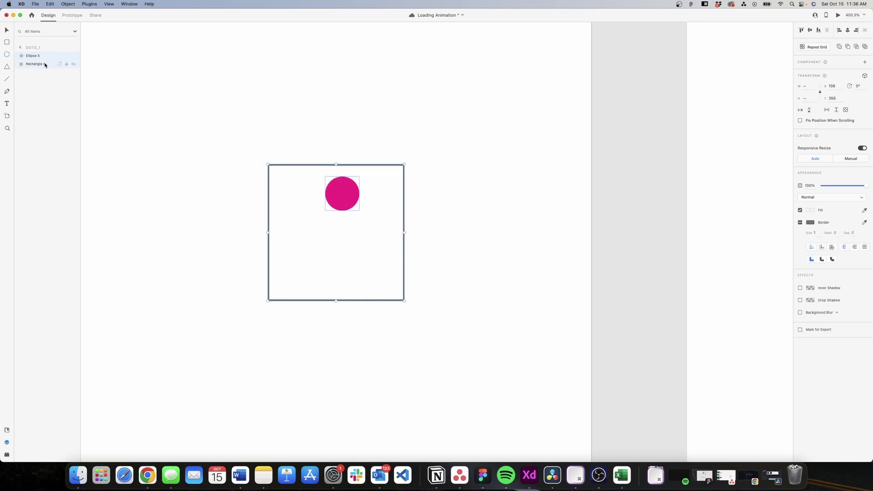
pyautogui.click(848, 30)
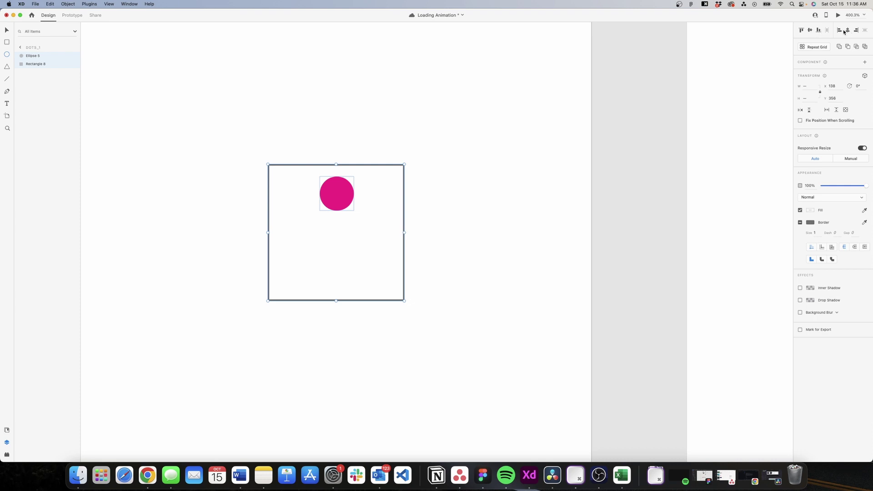
pyautogui.click(802, 30)
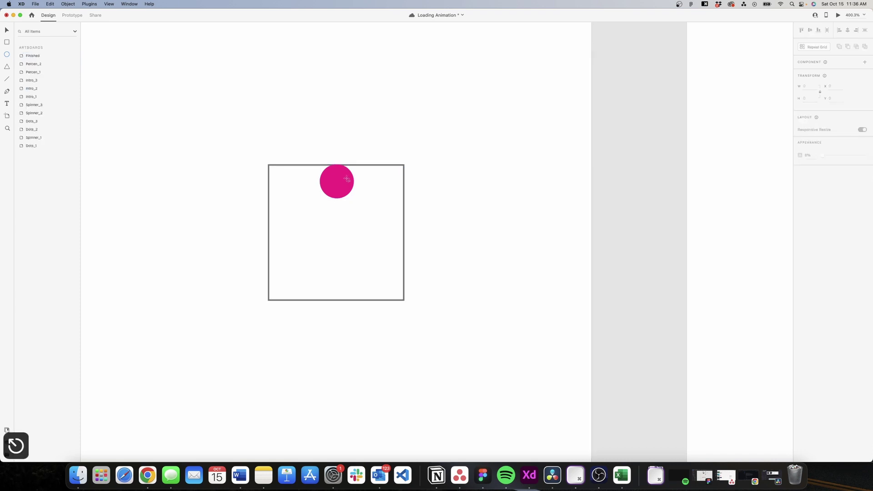
# Duplicate the magenta circle in place three times on the Dots_1 artboard.
pyautogui.press('Escape')
pyautogui.press('v')
pyautogui.click(337, 183)
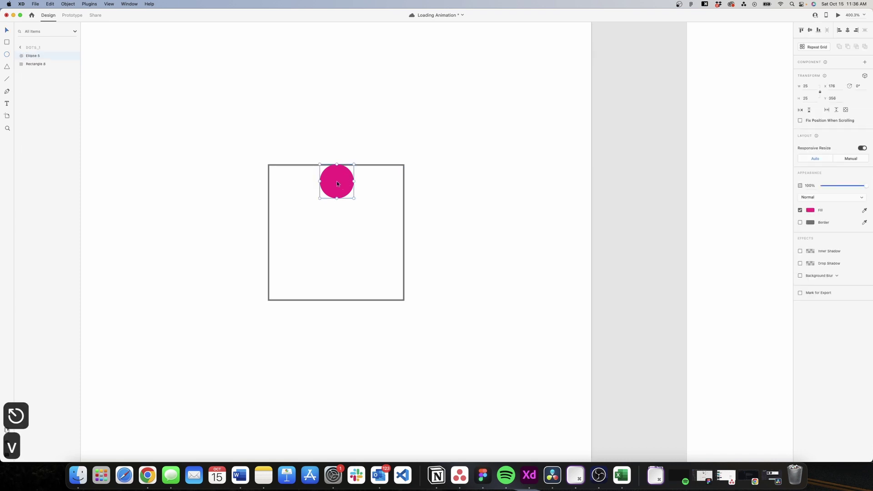
pyautogui.press('super+d')
pyautogui.press('super+d')
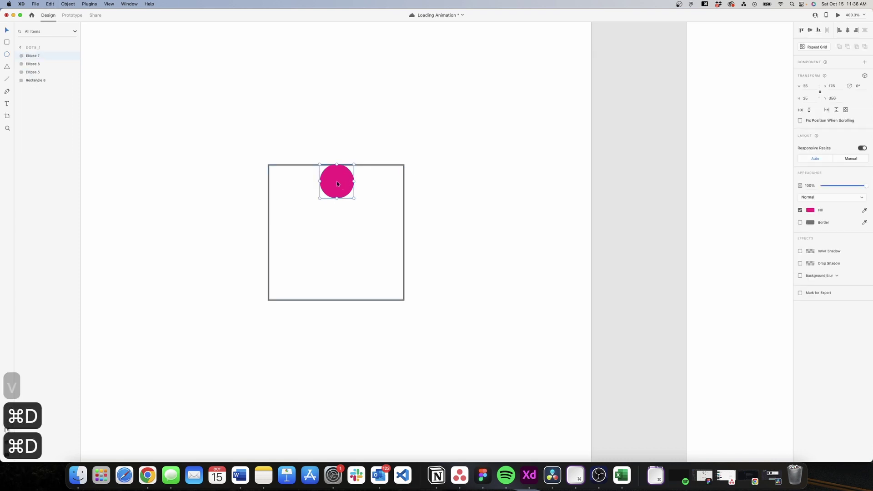
pyautogui.press('super+d')
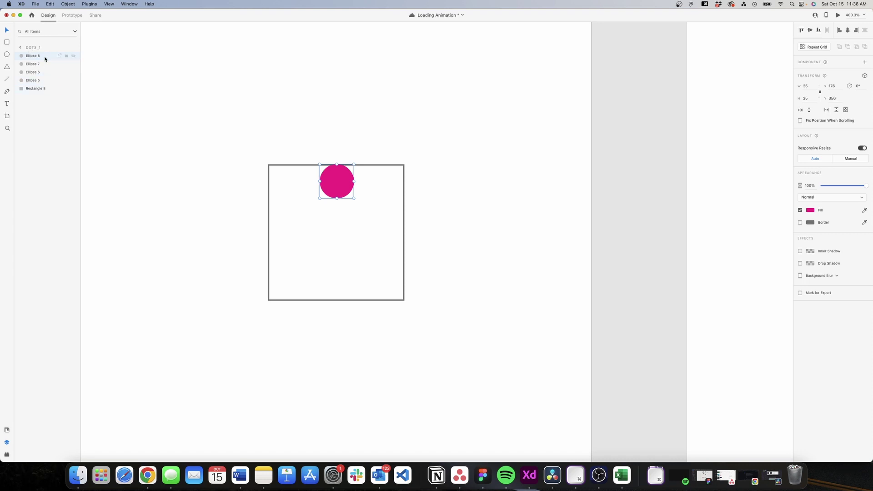
# Align the uppermost duplicate in the layer stack with the square's bottom edge and rename it bottom.
pyautogui.keyDown('super'); pyautogui.click(44, 89); pyautogui.keyUp('super')
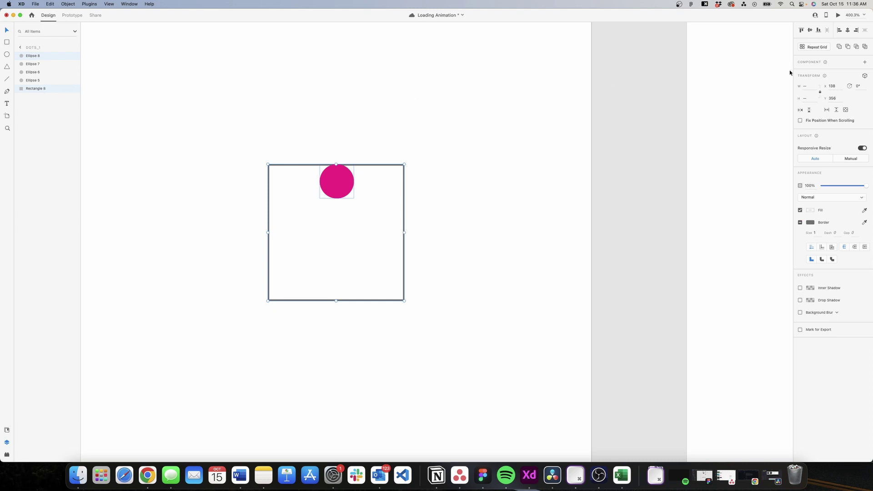
pyautogui.click(819, 31)
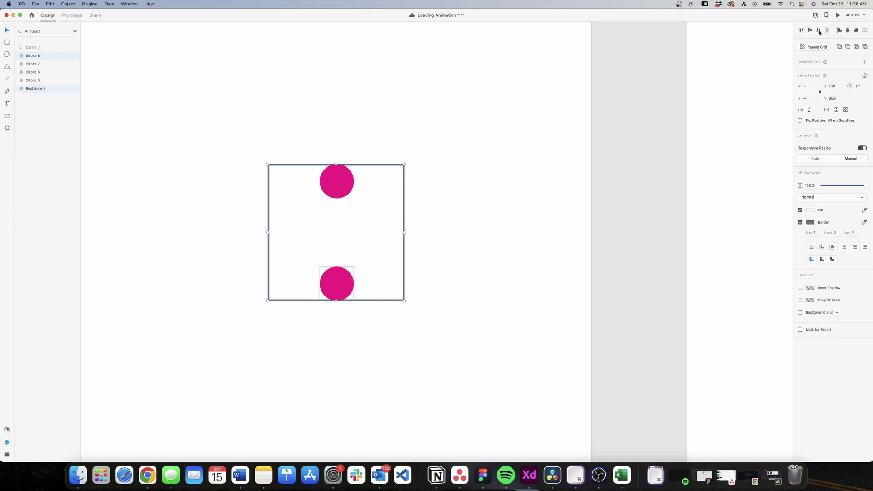
pyautogui.doubleClick(31, 56)
pyautogui.write('bt')
pyautogui.press('BackSpace')
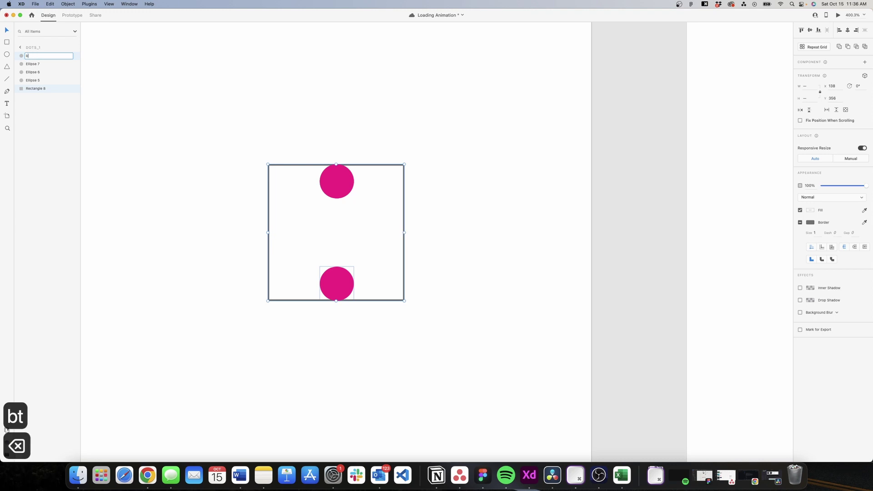
pyautogui.write('ottom')
# Rename the Ellipse 7 duplicate as right and align it with the square's right edge and vertical middle.
pyautogui.click(33, 64)
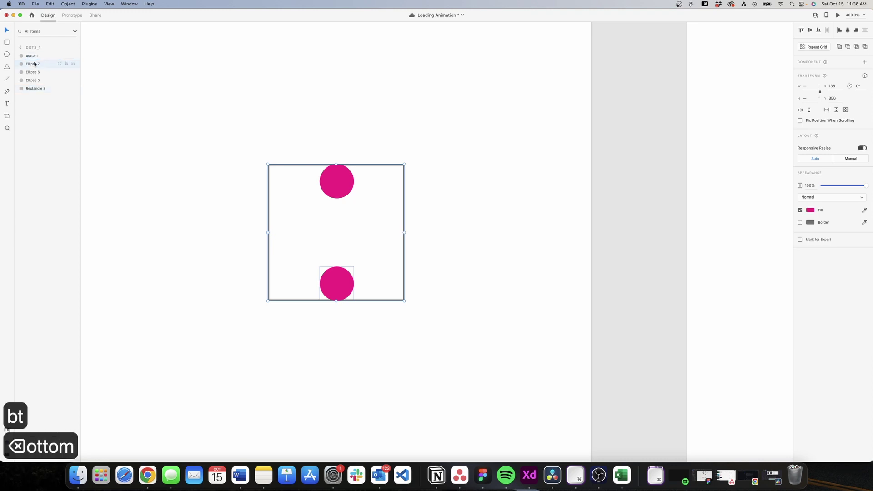
pyautogui.doubleClick(34, 63)
pyautogui.write('right')
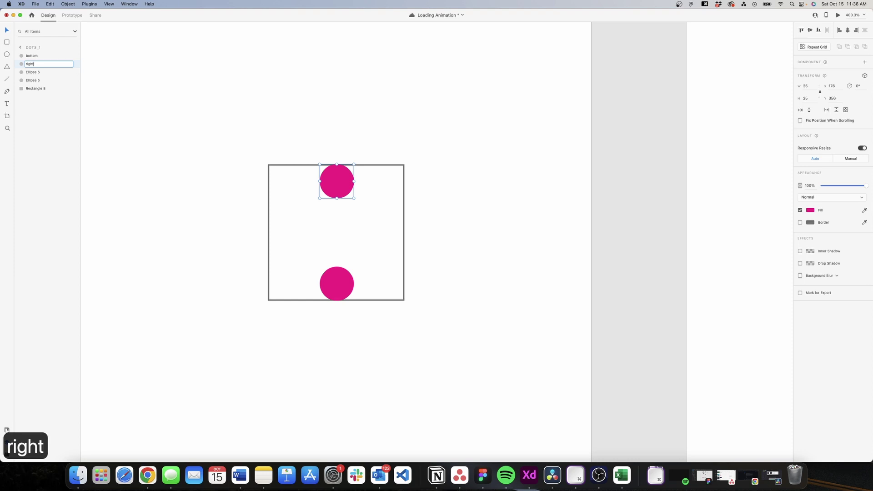
pyautogui.press('Return')
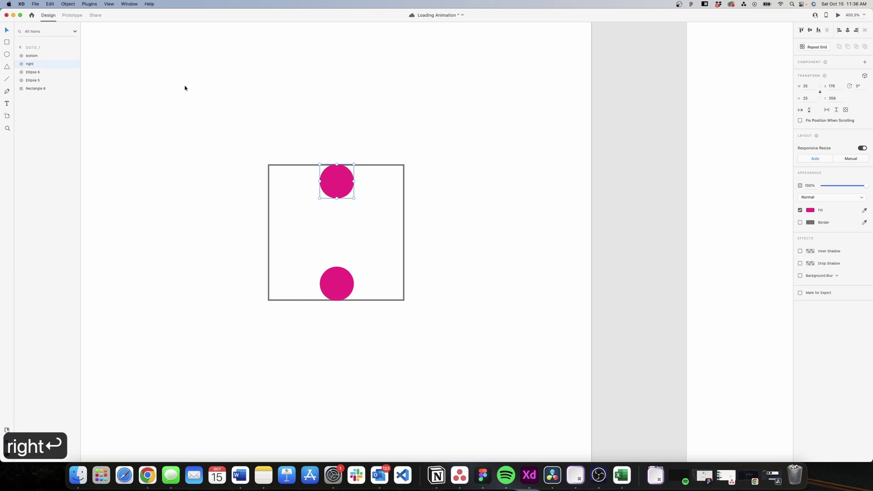
pyautogui.keyDown('shift'); pyautogui.click(32, 89); pyautogui.keyUp('shift')
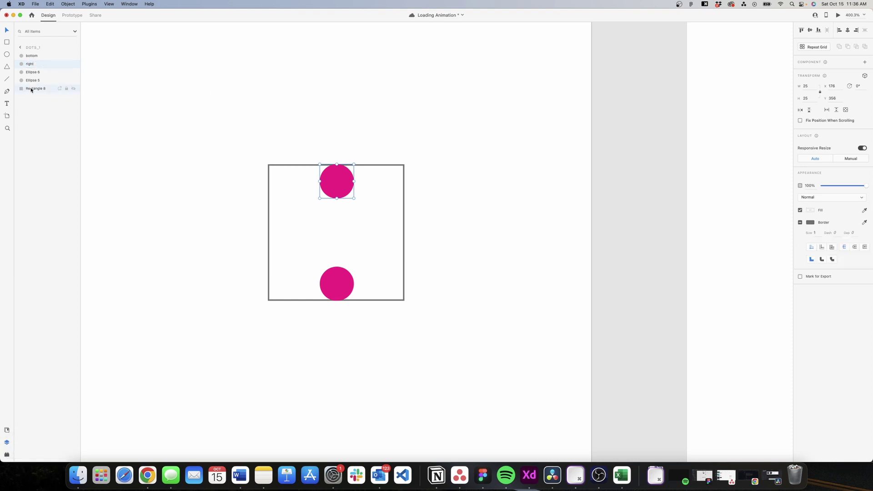
pyautogui.click(856, 31)
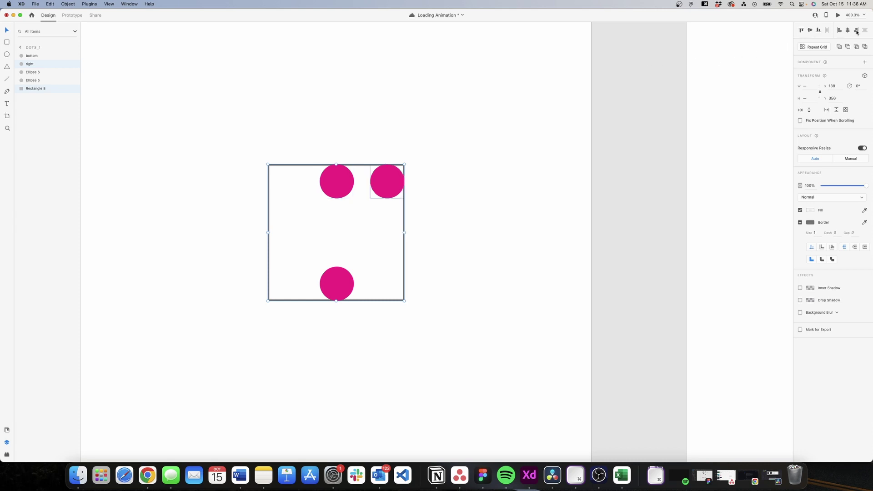
pyautogui.click(811, 30)
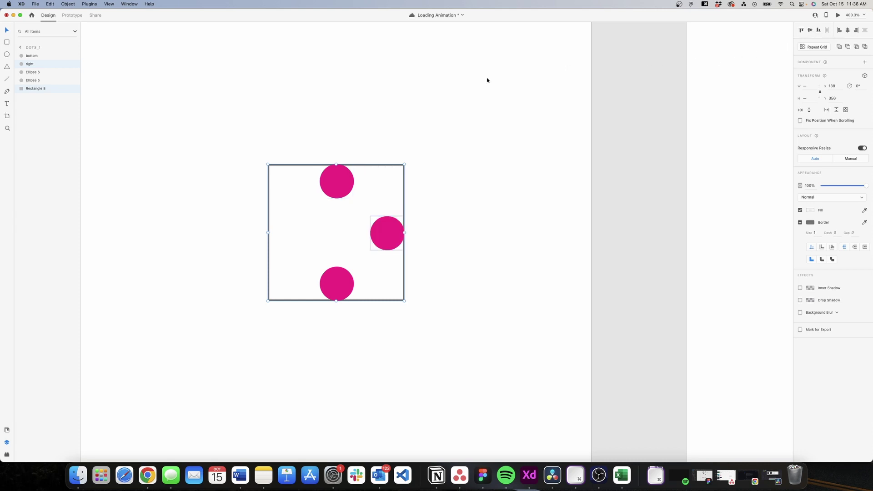
# Rename the Ellipse 6 duplicate as left and align it with the square's vertical middle and left edge.
pyautogui.doubleClick(34, 71)
pyautogui.write('left')
pyautogui.press('Return')
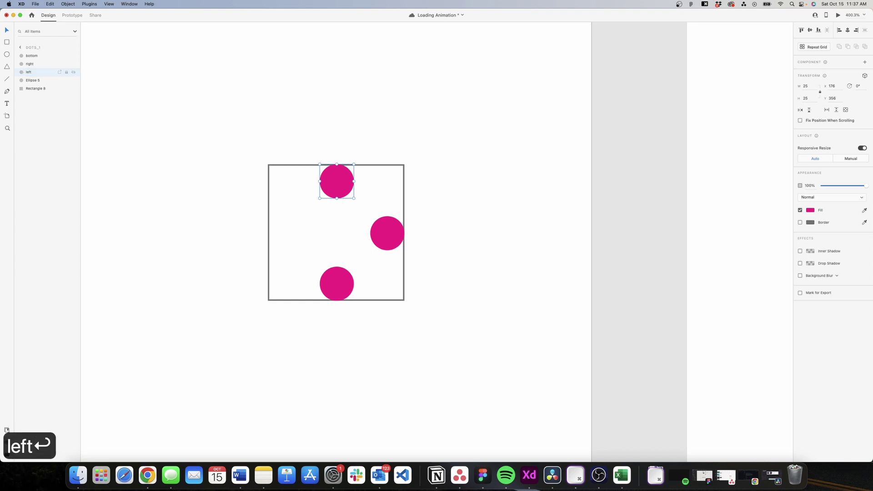
pyautogui.keyDown('super'); pyautogui.click(39, 90); pyautogui.keyUp('super')
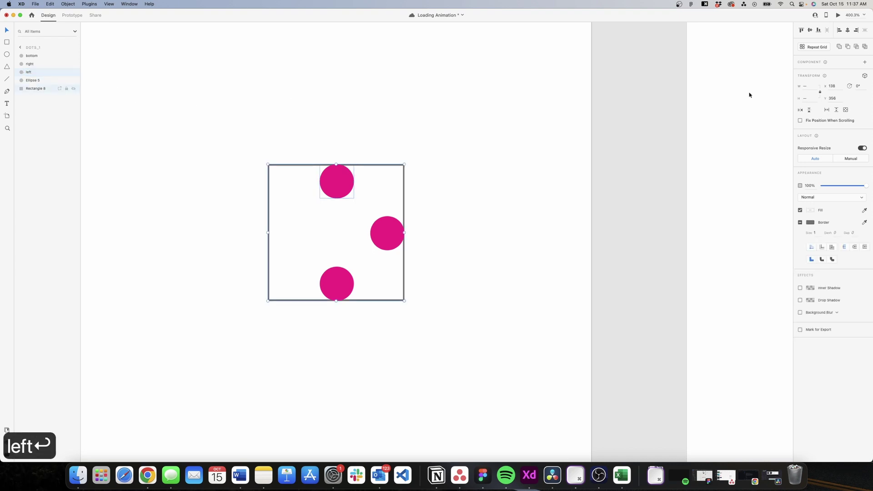
pyautogui.click(811, 30)
pyautogui.click(840, 31)
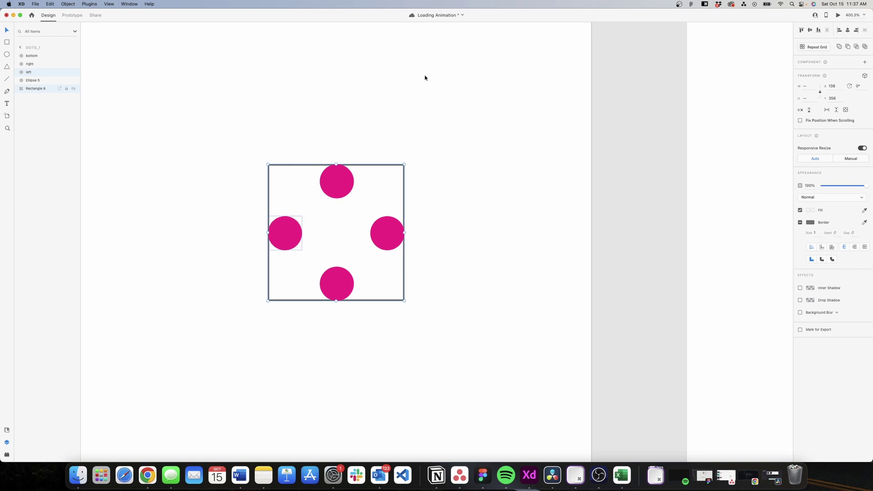
# Rename the remaining circle at the square's upper edge as top.
pyautogui.click(342, 175)
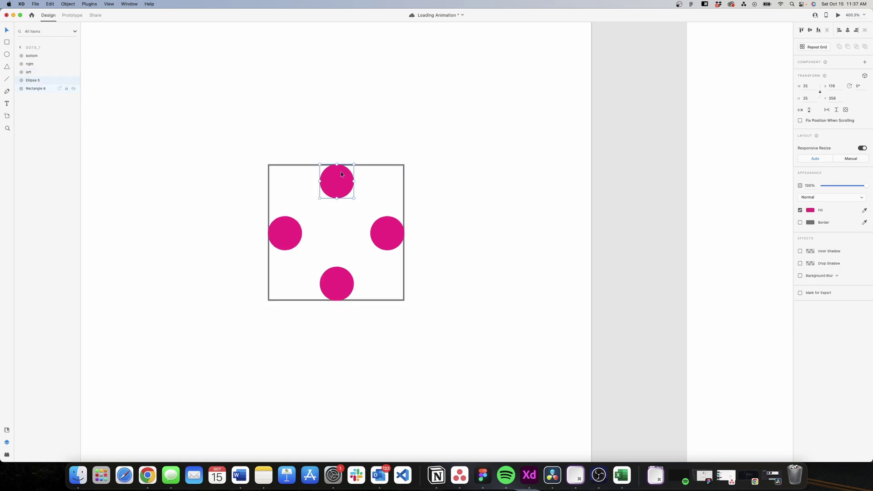
pyautogui.doubleClick(34, 81)
pyautogui.write('top')
pyautogui.press('Return')
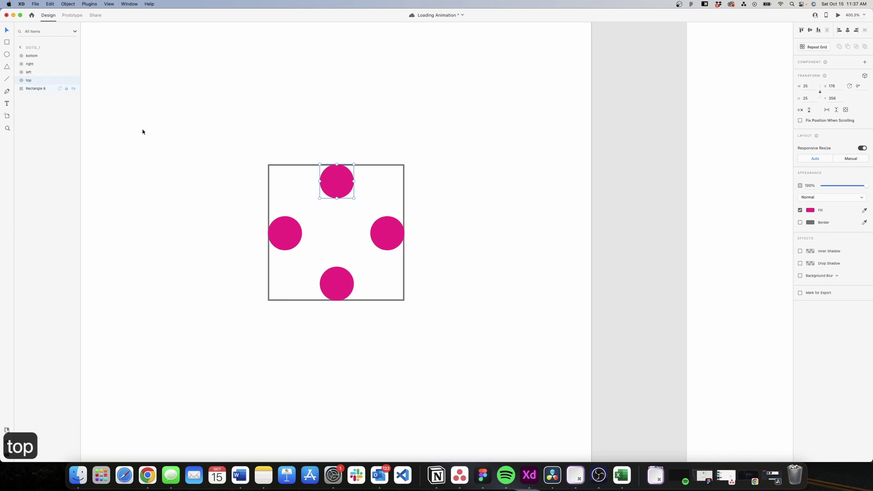
# Remove the border from the square behind the four circles.
pyautogui.press('super+0')
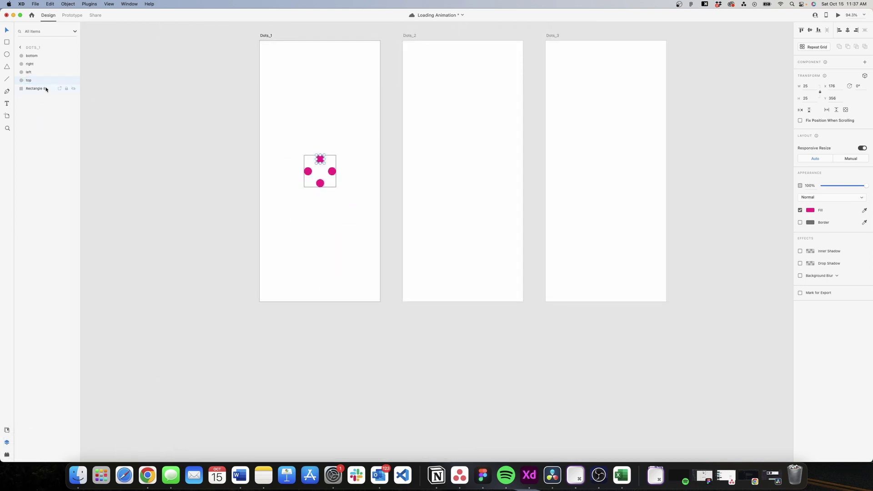
pyautogui.click(36, 88)
pyautogui.click(801, 234)
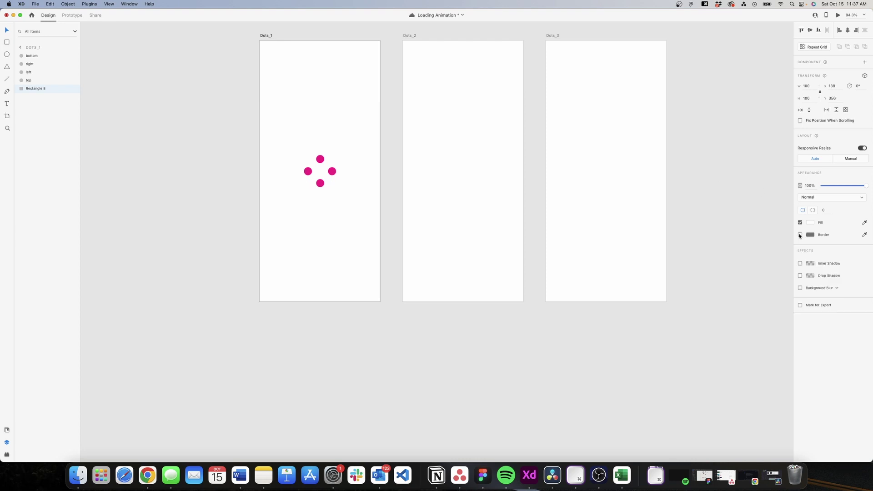
# Group the four circles and the square on the Dots_1 artboard.
pyautogui.scroll(5, 366, 172)
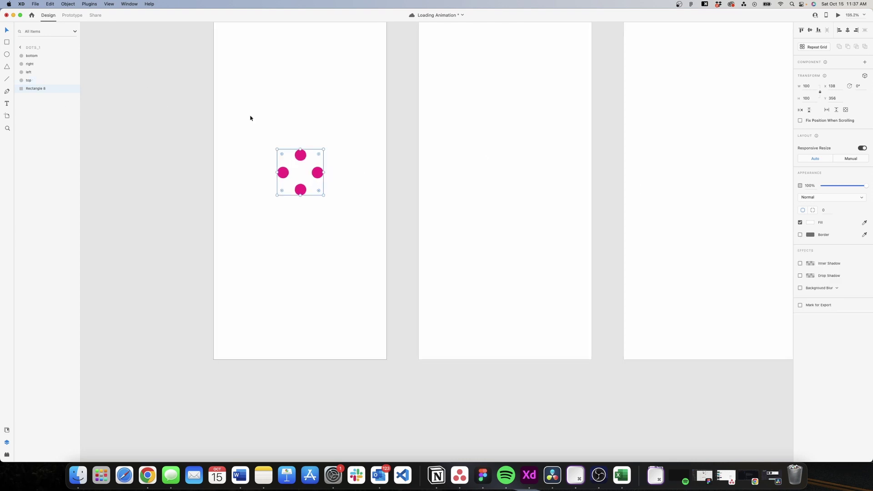
pyautogui.scroll(-2, 298, 138)
pyautogui.scroll(2, 516, 142)
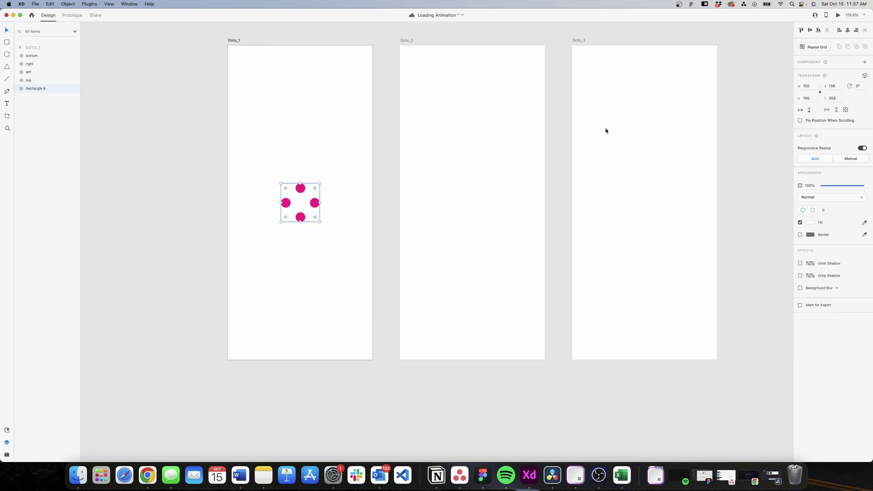
pyautogui.keyDown('shift'); pyautogui.click(39, 57); pyautogui.keyUp('shift')
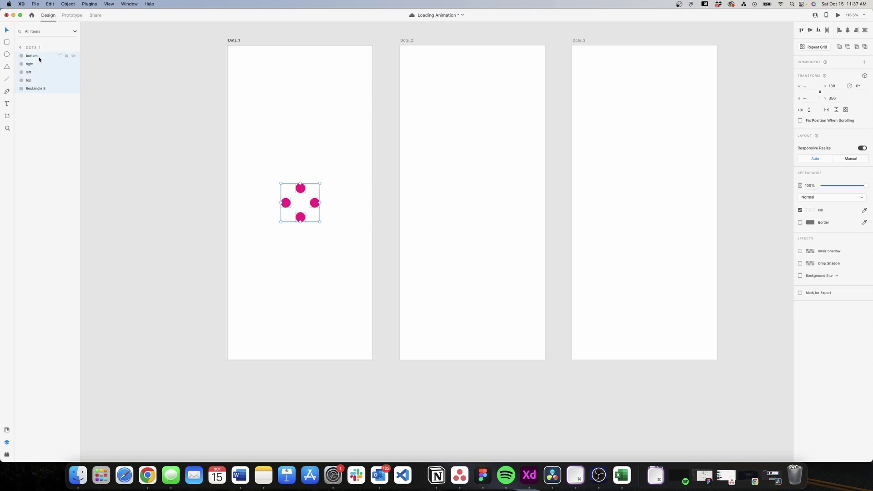
pyautogui.press('super+g')
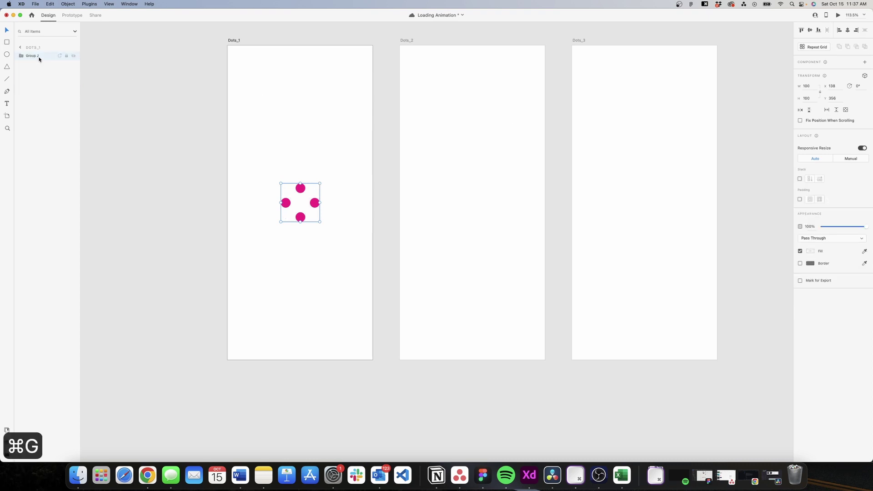
pyautogui.rightClick(39, 58)
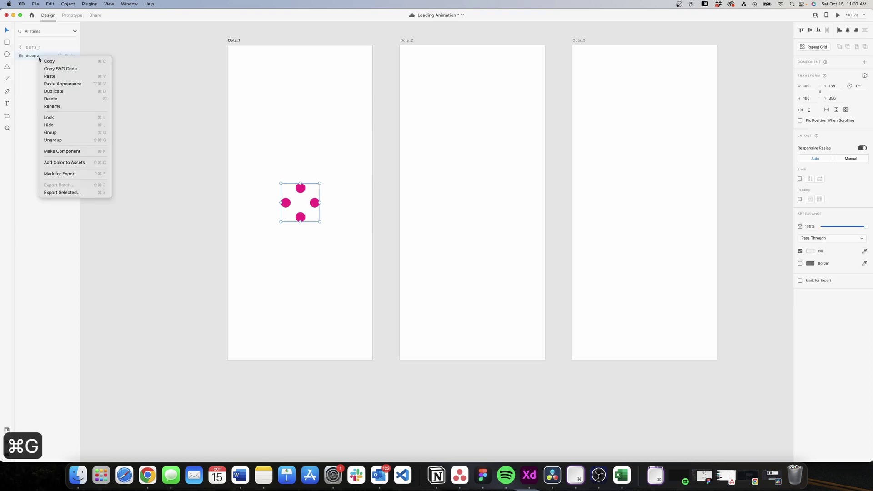
pyautogui.click(13, 103)
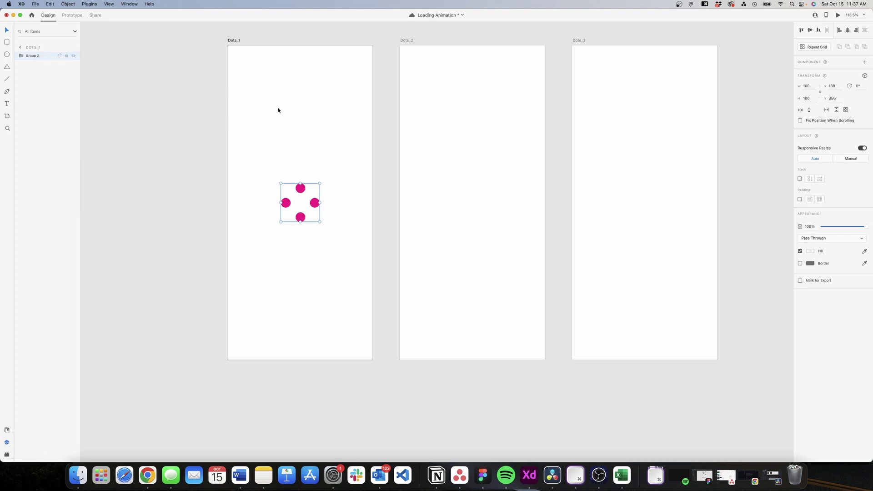
# Copy the dots group and paste it onto the Dots_2 and Dots_3 artboards.
pyautogui.press('super+c')
pyautogui.click(405, 40)
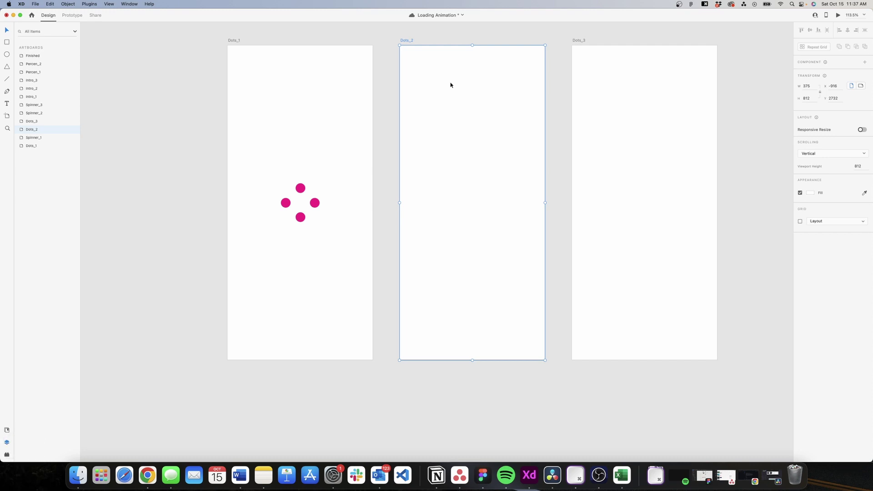
pyautogui.press('super+v')
pyautogui.click(579, 40)
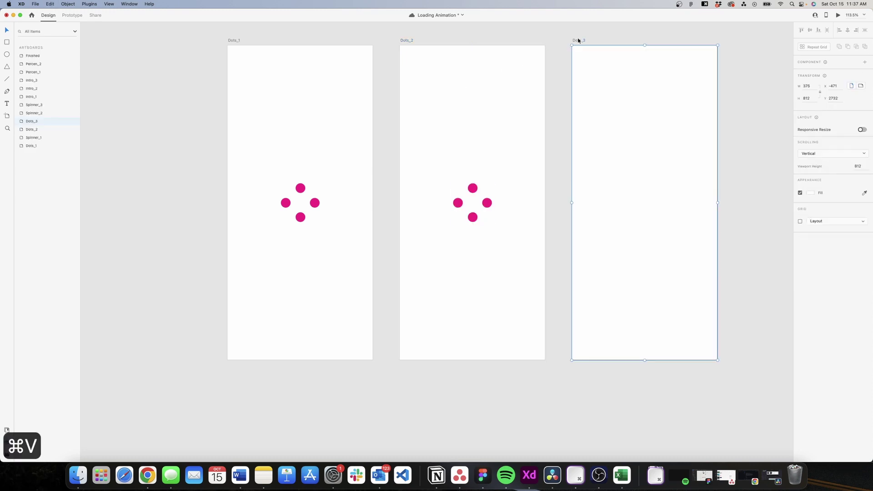
pyautogui.press('super+v')
# Set the rotation of the dots group on the Dots_2 artboard to 90°.
pyautogui.click(475, 162)
pyautogui.click(472, 190)
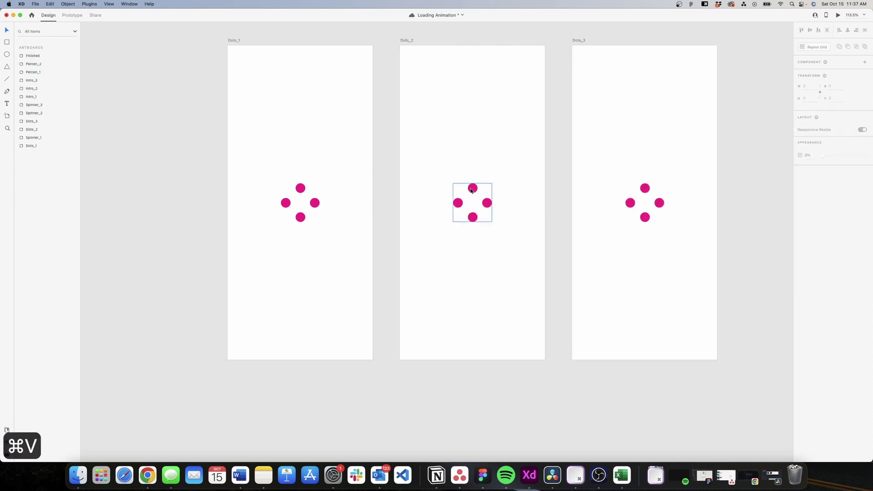
pyautogui.click(859, 88)
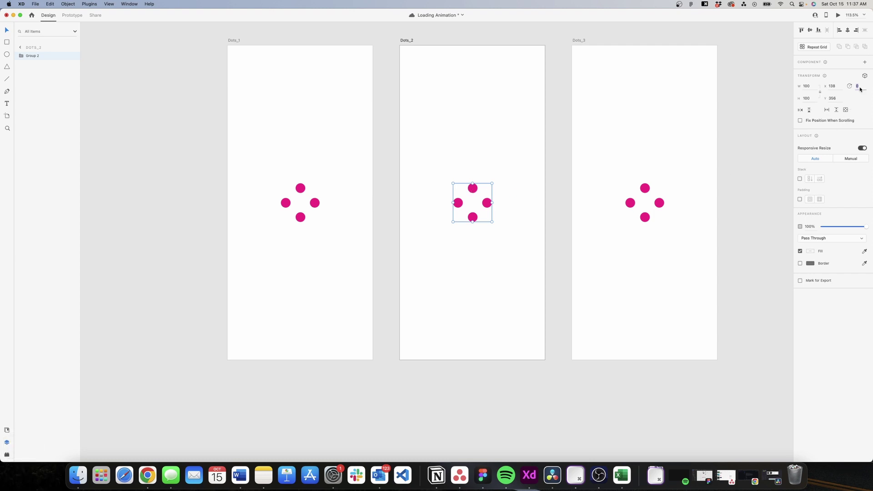
pyautogui.write('90')
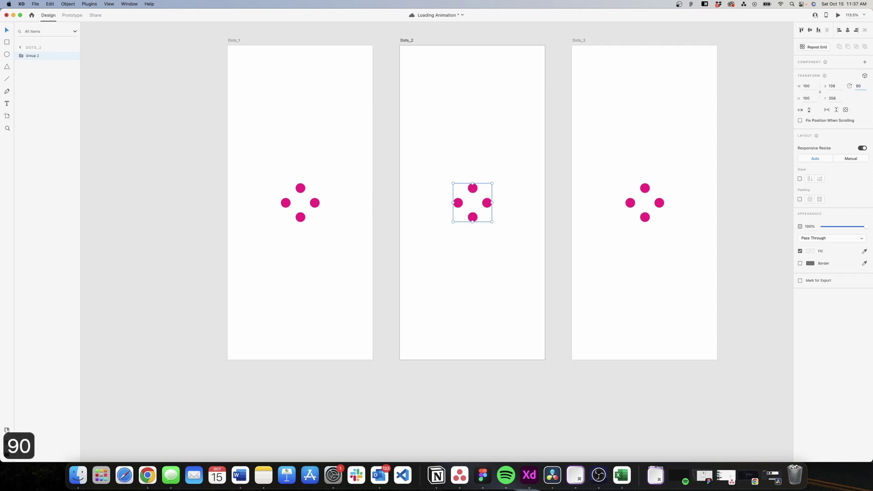
pyautogui.press('Return')
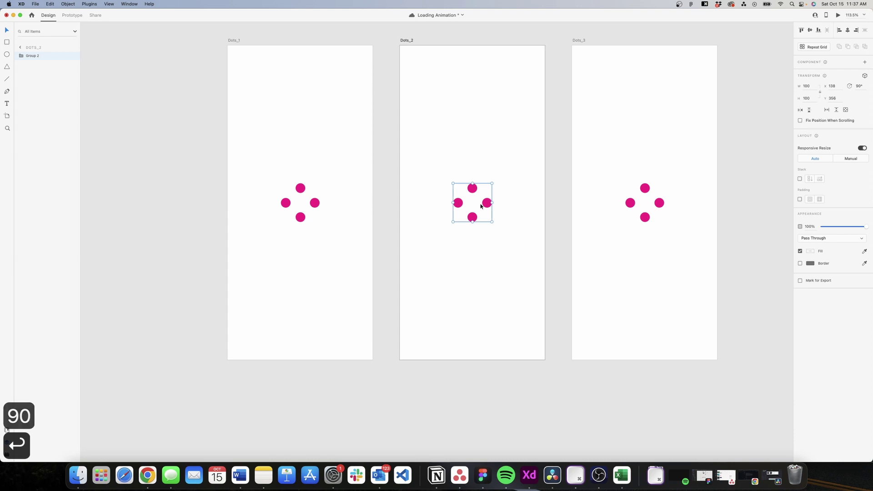
# Resize the upper and right circles of the Dots_2 group to 15 × 15.
pyautogui.scroll(5, 468, 201)
pyautogui.doubleClick(485, 173)
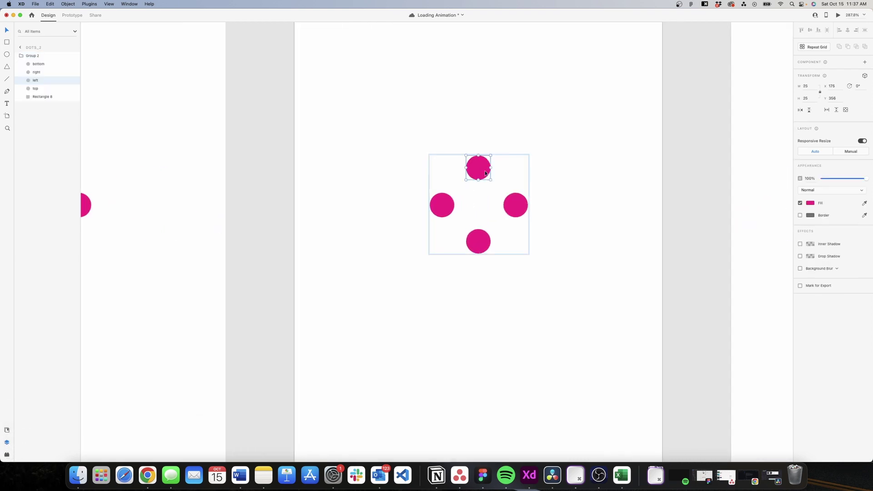
pyautogui.click(809, 87)
pyautogui.write('15')
pyautogui.press('Return')
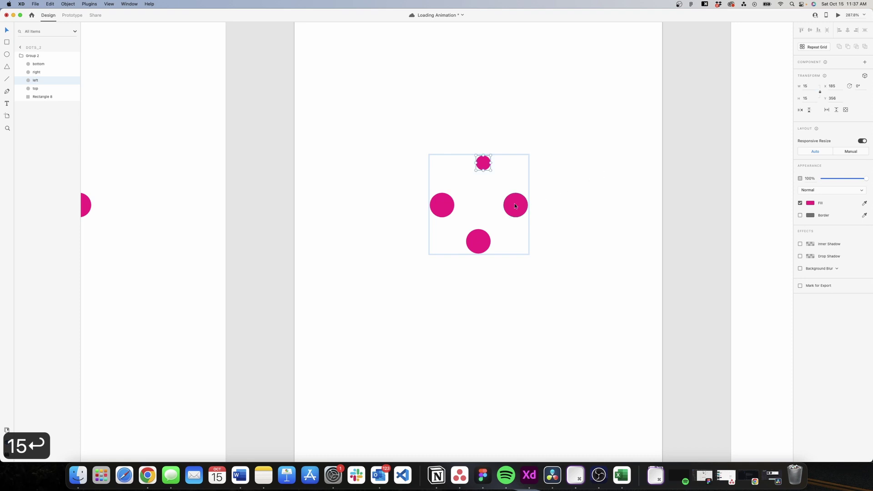
pyautogui.click(514, 204)
pyautogui.click(809, 86)
pyautogui.write('15')
pyautogui.press('Return')
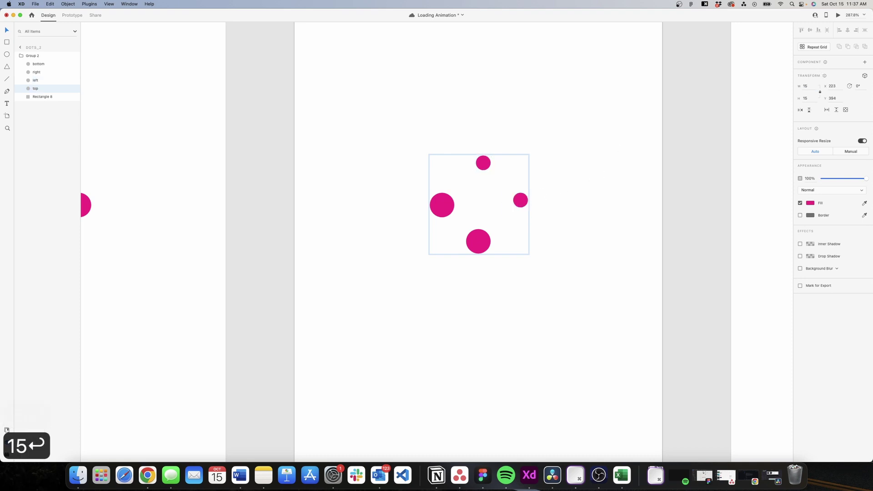
# Resize the lower and left circles of the Dots_2 group to 15 × 15.
pyautogui.click(473, 248)
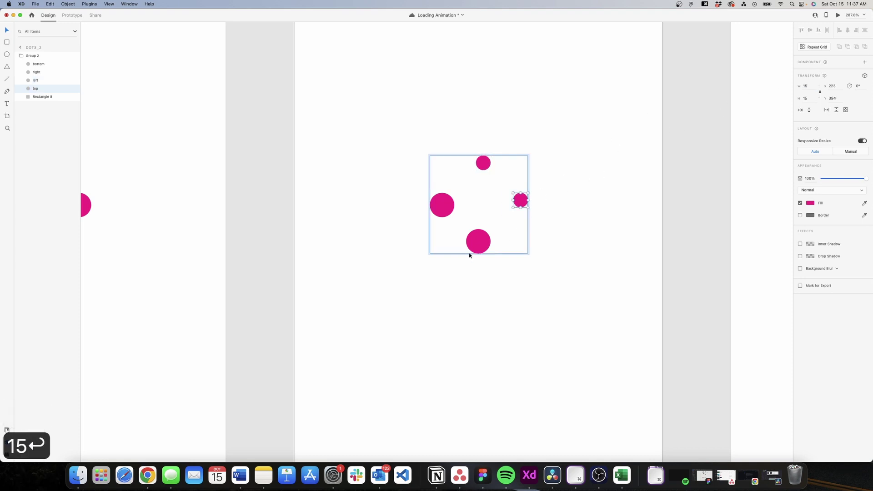
pyautogui.click(813, 85)
pyautogui.write('15')
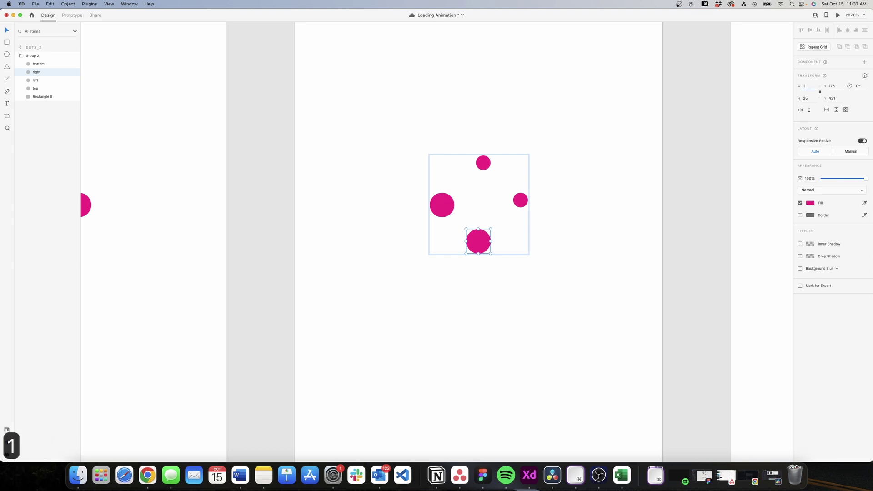
pyautogui.press('Return')
pyautogui.click(442, 206)
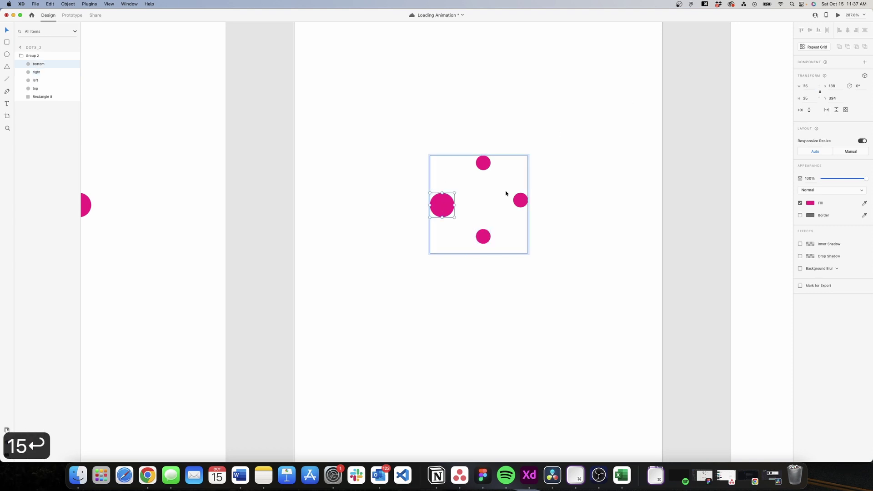
pyautogui.click(812, 85)
pyautogui.write('15')
pyautogui.press('Return')
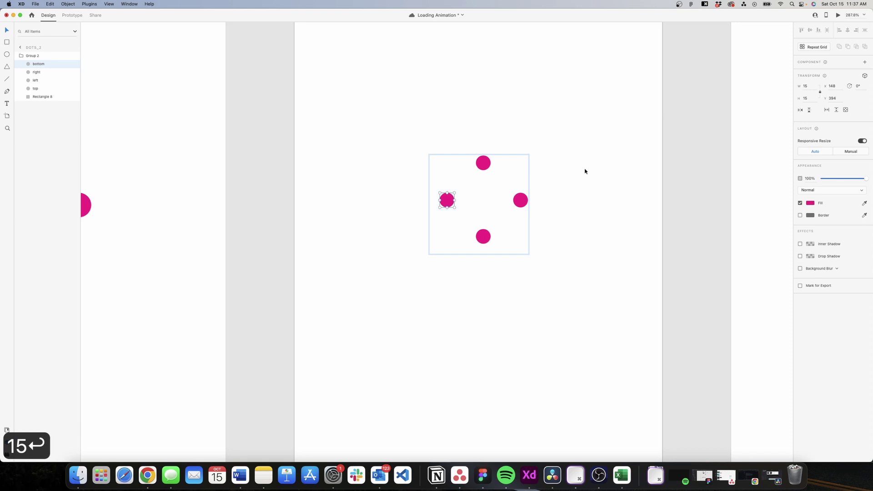
pyautogui.click(586, 172)
# Center the upper circle horizontally and the right circle vertically on the background square in the Dots_2 group.
pyautogui.click(483, 164)
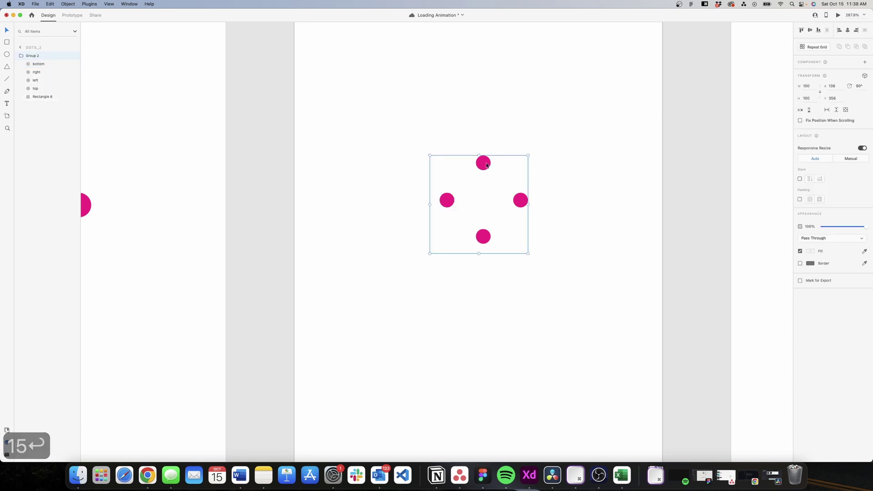
pyautogui.click(44, 97)
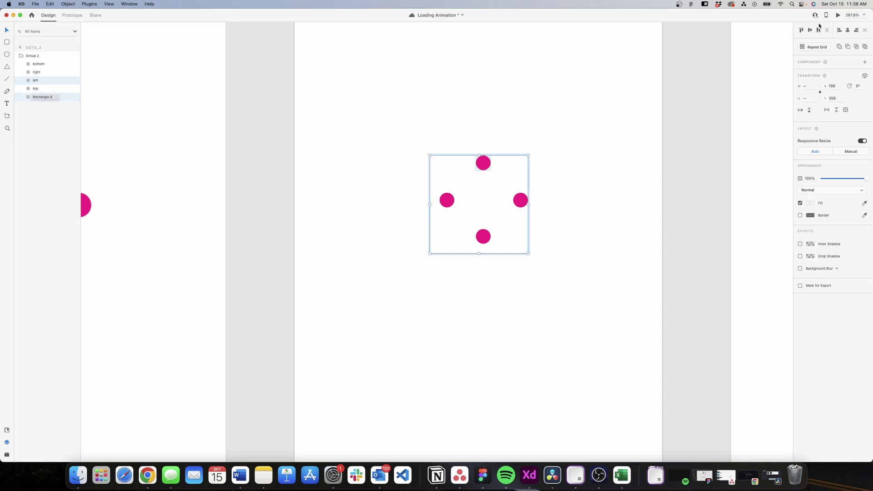
pyautogui.click(848, 32)
pyautogui.click(521, 206)
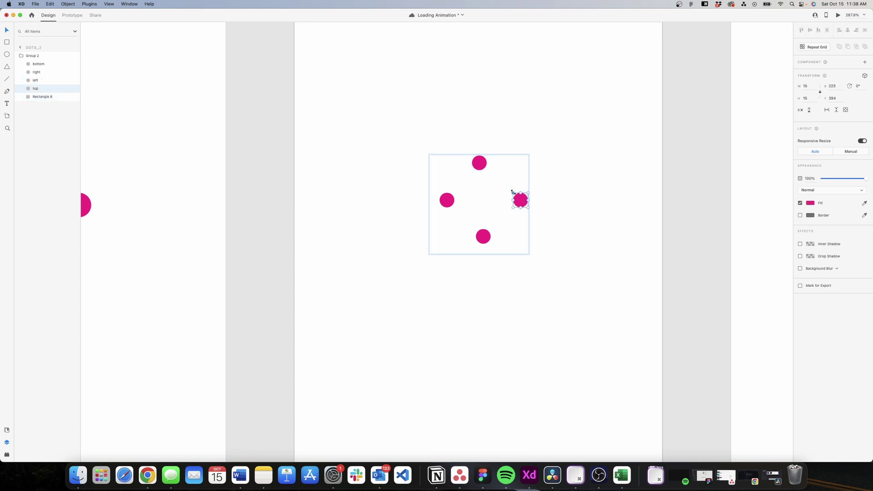
pyautogui.keyDown('shift'); pyautogui.click(41, 97); pyautogui.keyUp('shift')
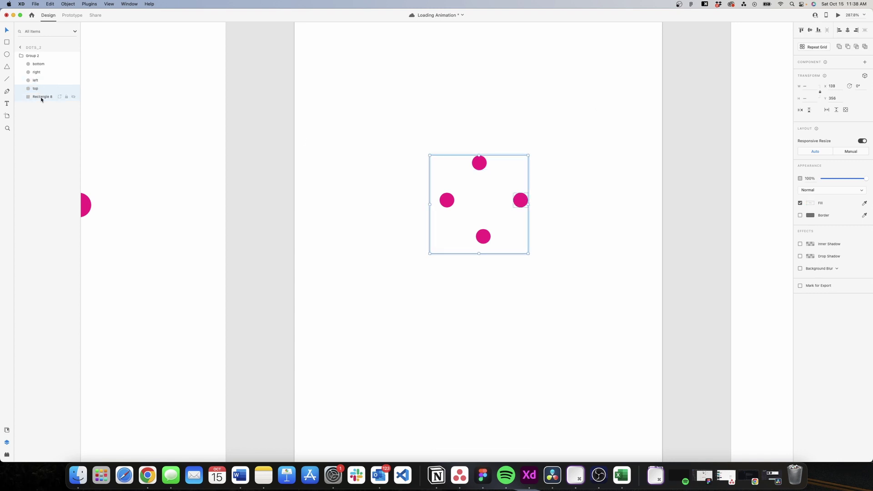
pyautogui.click(810, 30)
# Center the lower circle horizontally on the Dots_2 background square and align it with the square's bottom edge.
pyautogui.click(487, 237)
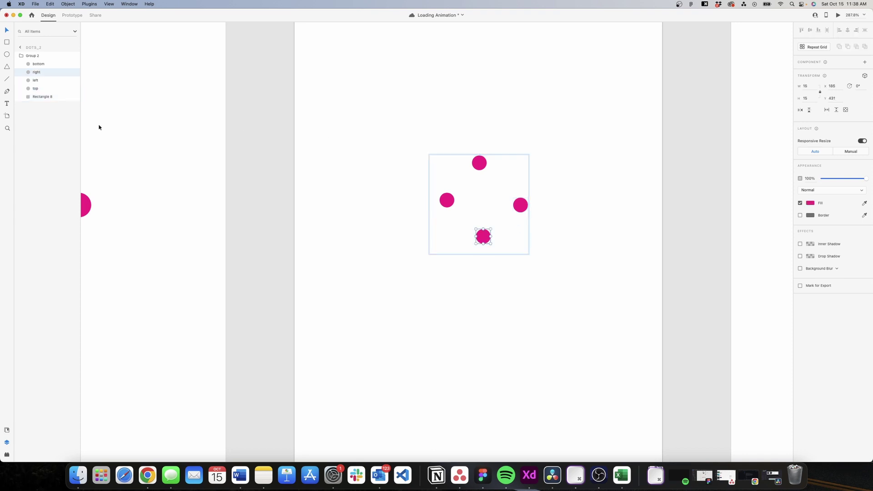
pyautogui.keyDown('super'); pyautogui.click(44, 97); pyautogui.keyUp('super')
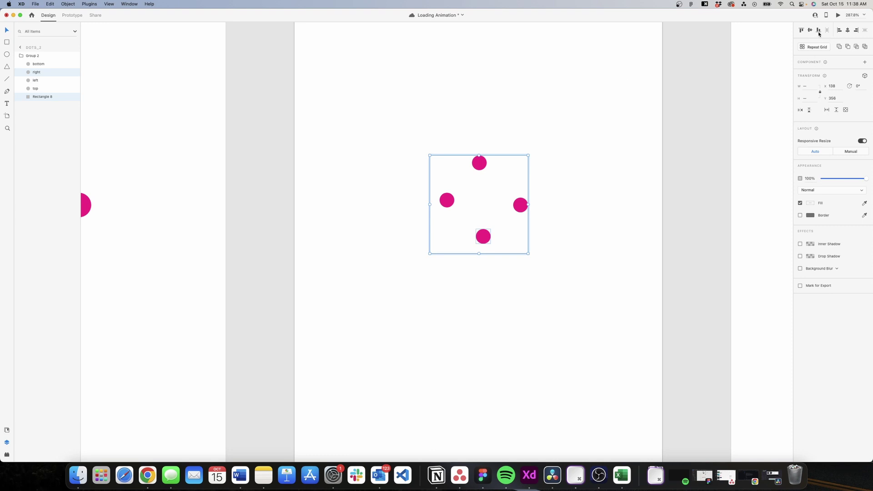
pyautogui.click(844, 31)
pyautogui.click(818, 30)
# Center the left circle vertically on the Dots_2 background square and align it with the square's left edge.
pyautogui.click(446, 199)
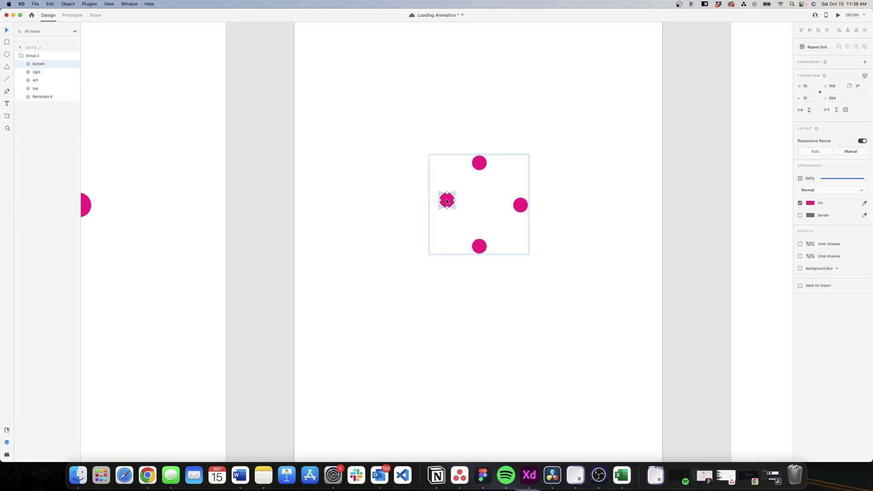
pyautogui.keyDown('super'); pyautogui.click(46, 97); pyautogui.keyUp('super')
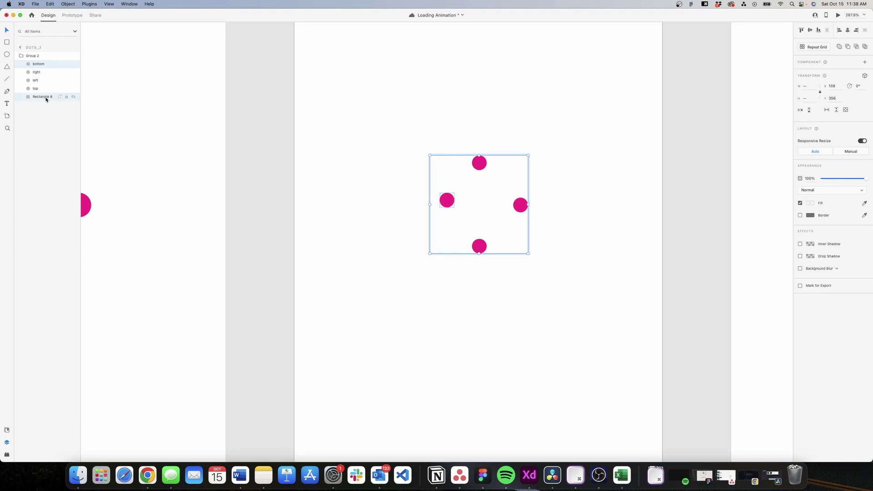
pyautogui.click(811, 31)
pyautogui.click(837, 31)
# Save the document and move the upper circle down 20 and the right circle left 20 on Dots_2.
pyautogui.click(479, 167)
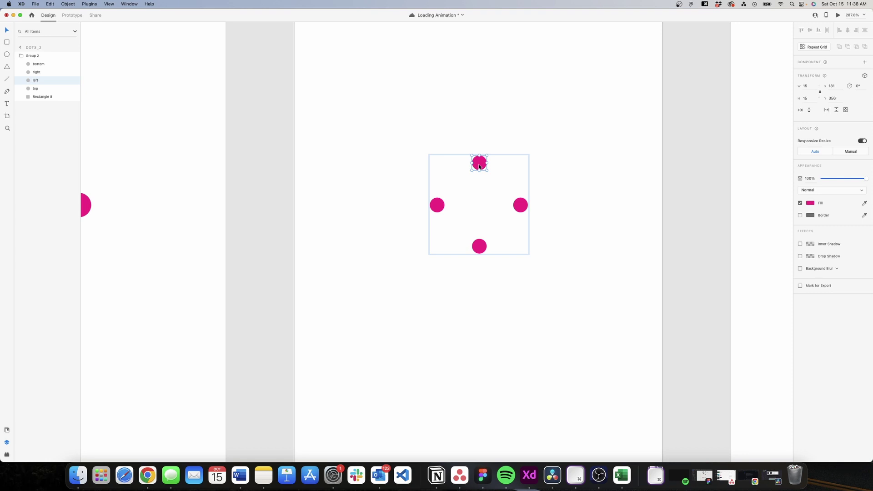
pyautogui.press('cmd+s')
pyautogui.hotkey('shift', 'Down')
pyautogui.hotkey('shift', 'Down')
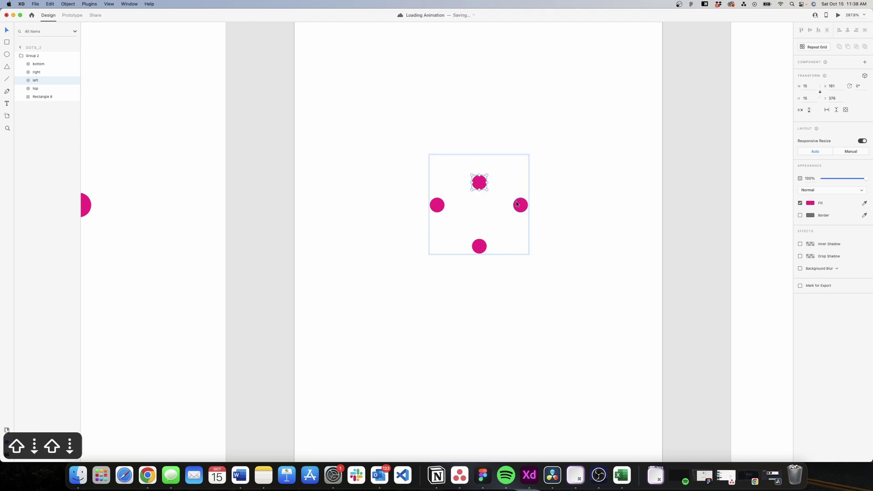
pyautogui.click(517, 204)
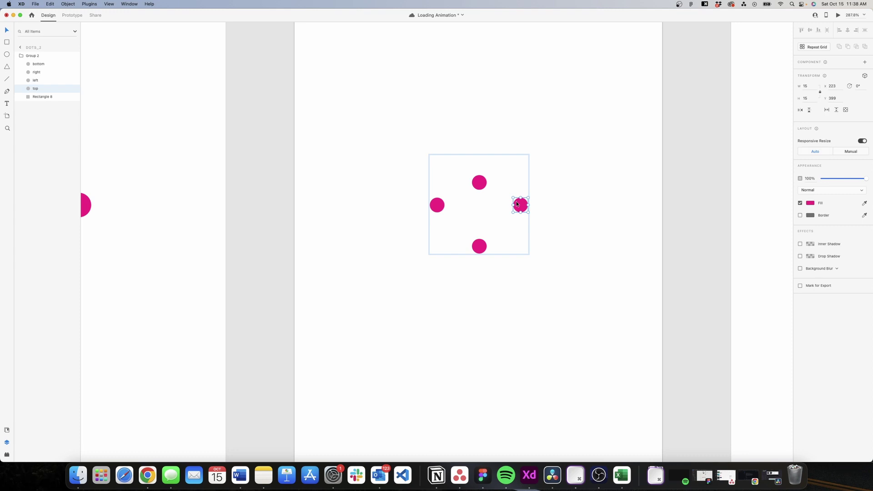
pyautogui.hotkey('shift', 'Left')
pyautogui.hotkey('shift', 'Left')
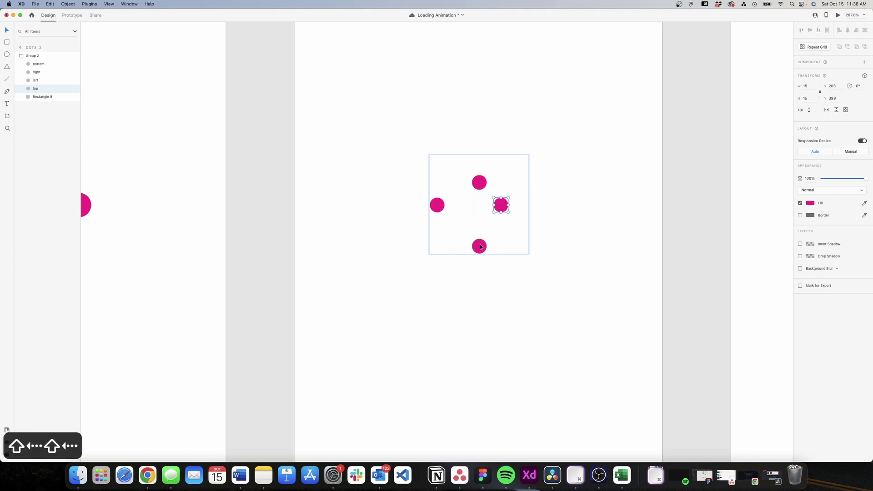
# Move the lower circle up 20 and the left circle right 20 toward the center of the Dots_2 square.
pyautogui.click(480, 247)
pyautogui.hotkey('shift', 'Up')
pyautogui.hotkey('shift', 'Up')
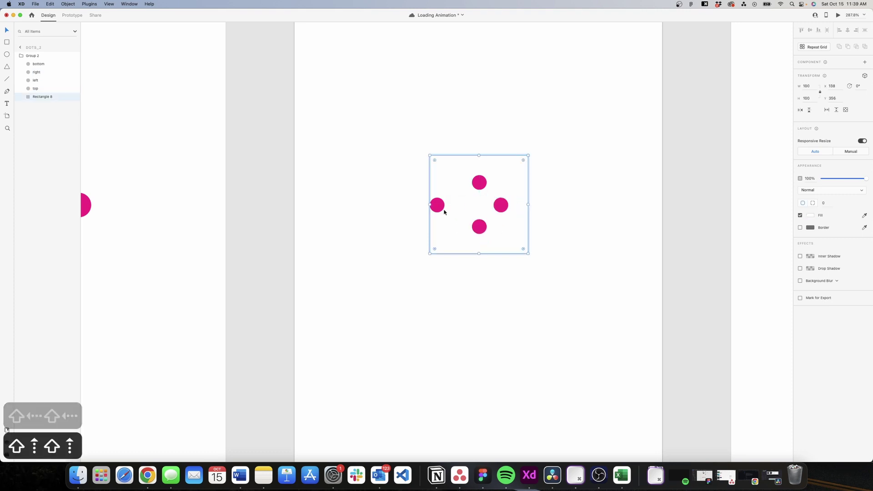
pyautogui.click(441, 209)
pyautogui.hotkey('shift', 'Right')
pyautogui.hotkey('shift', 'Right')
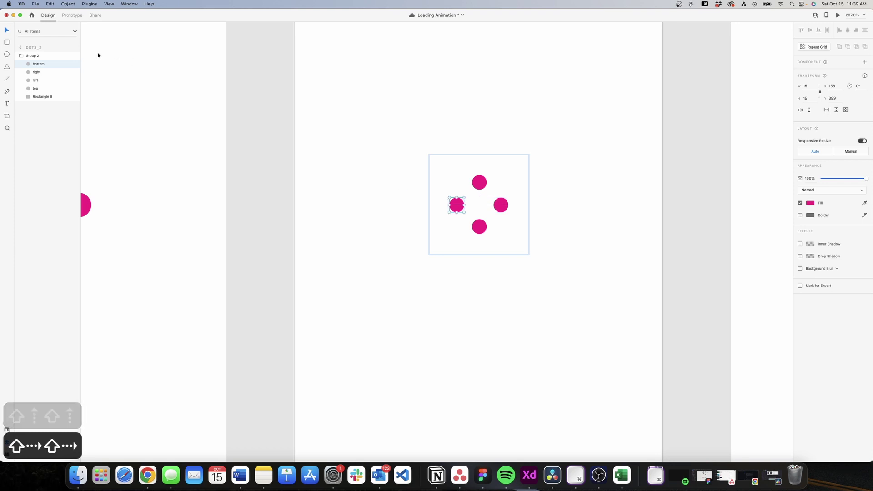
# Set the opacity of all four Dots_2 circles to 30%, leaving the background square as it is.
pyautogui.keyDown('shift'); pyautogui.click(36, 88); pyautogui.keyUp('shift')
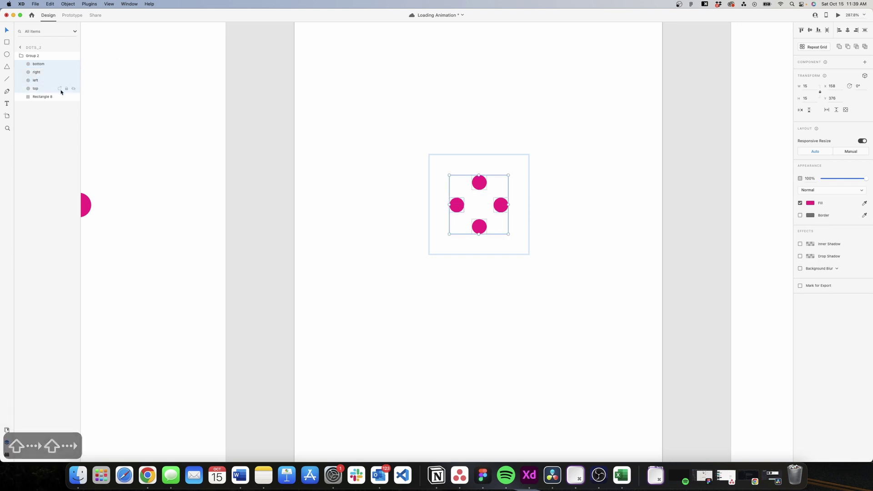
pyautogui.moveTo(869, 177); pyautogui.dragTo(837, 182)
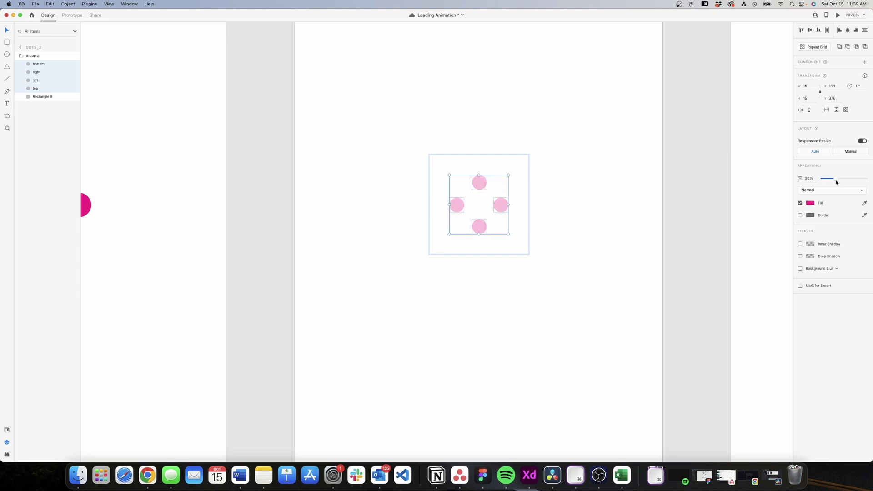
pyautogui.click(669, 182)
# Set the rotation of the dots group on the Dots_3 artboard to 180°.
pyautogui.scroll(-3, 529, 187)
pyautogui.hscroll(5, 438, 141)
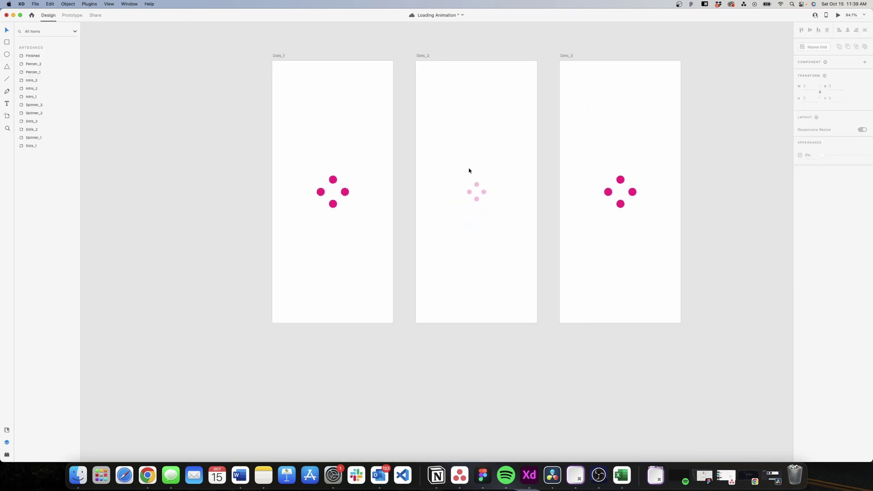
pyautogui.scroll(3, 566, 193)
pyautogui.click(567, 183)
pyautogui.click(567, 183)
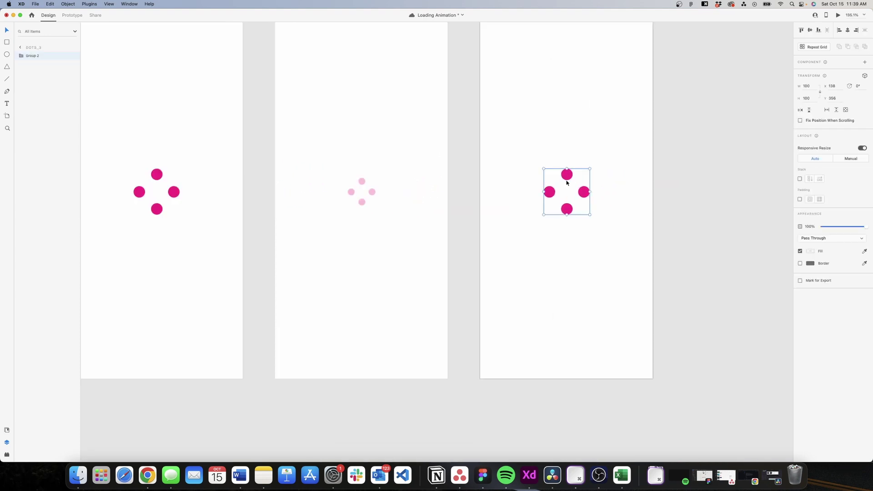
pyautogui.click(857, 86)
pyautogui.write('180')
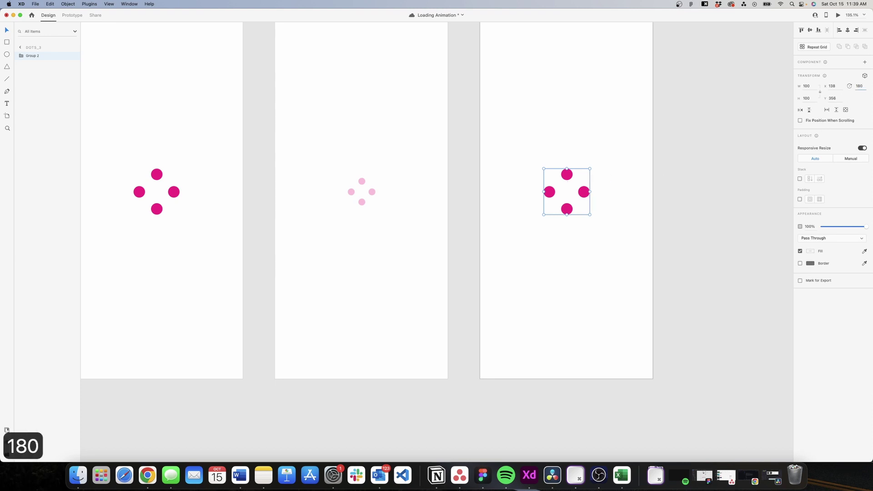
pyautogui.press('Return')
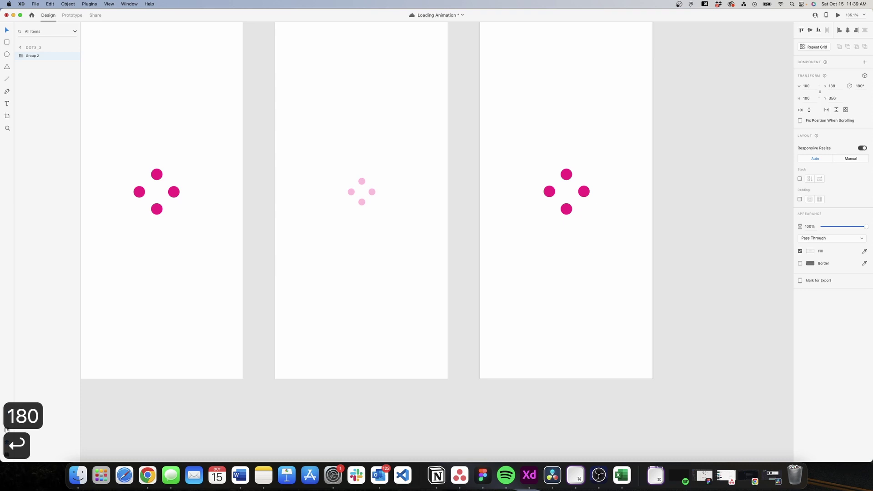
pyautogui.click(777, 102)
# Center the upper and lower circles of the Dots_3 group horizontally on their background square.
pyautogui.scroll(5, 575, 183)
pyautogui.doubleClick(566, 172)
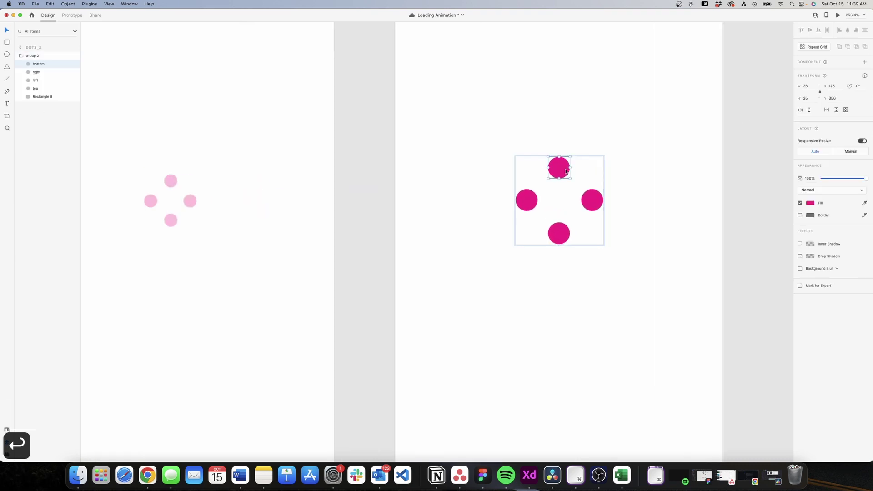
pyautogui.keyDown('shift'); pyautogui.click(44, 97); pyautogui.keyUp('shift')
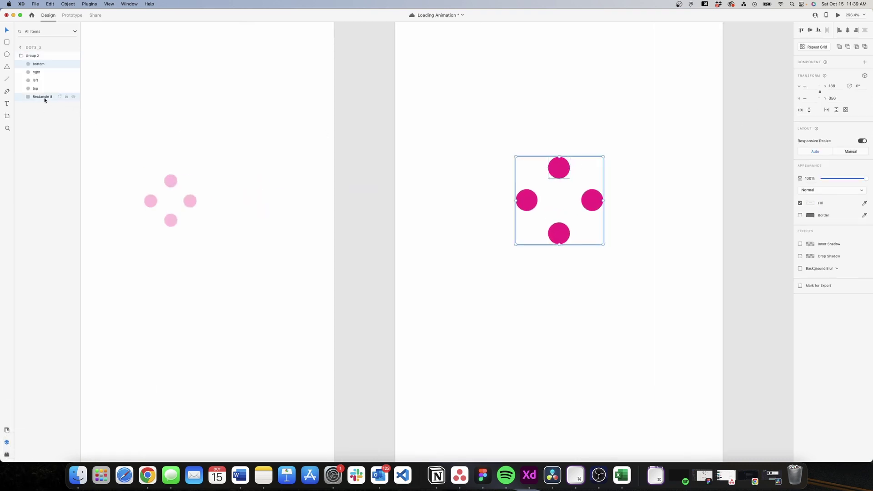
pyautogui.click(848, 30)
pyautogui.click(554, 240)
pyautogui.keyDown('shift'); pyautogui.click(49, 98); pyautogui.keyUp('shift')
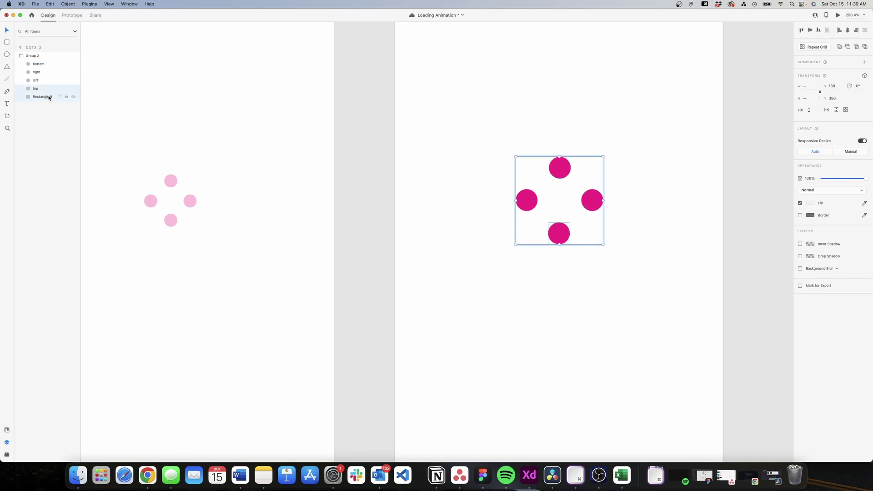
pyautogui.click(848, 30)
# Center the left and right circles of the Dots_3 group vertically on their background square.
pyautogui.click(535, 203)
pyautogui.keyDown('shift'); pyautogui.click(48, 100); pyautogui.keyUp('shift')
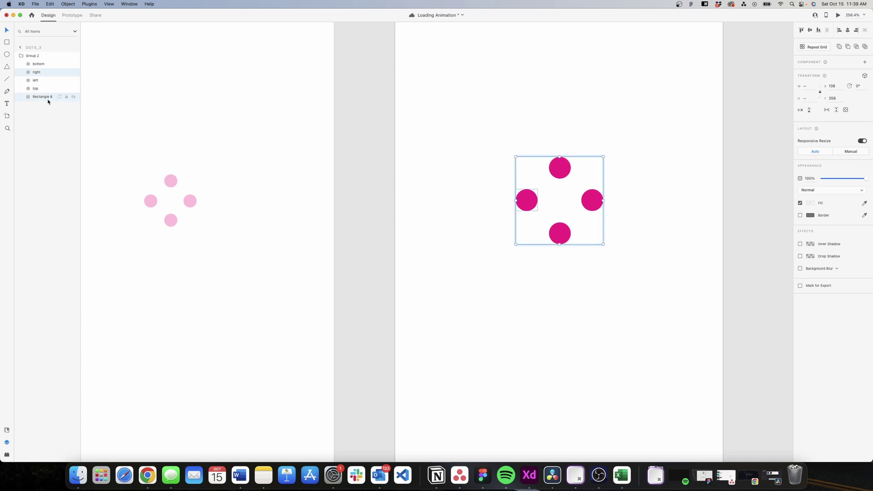
pyautogui.click(811, 31)
pyautogui.click(584, 198)
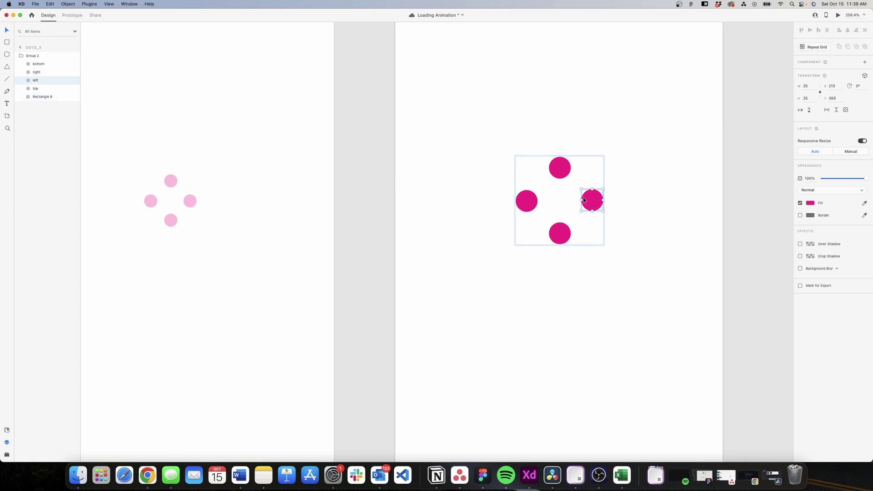
pyautogui.keyDown('shift'); pyautogui.click(49, 100); pyautogui.keyUp('shift')
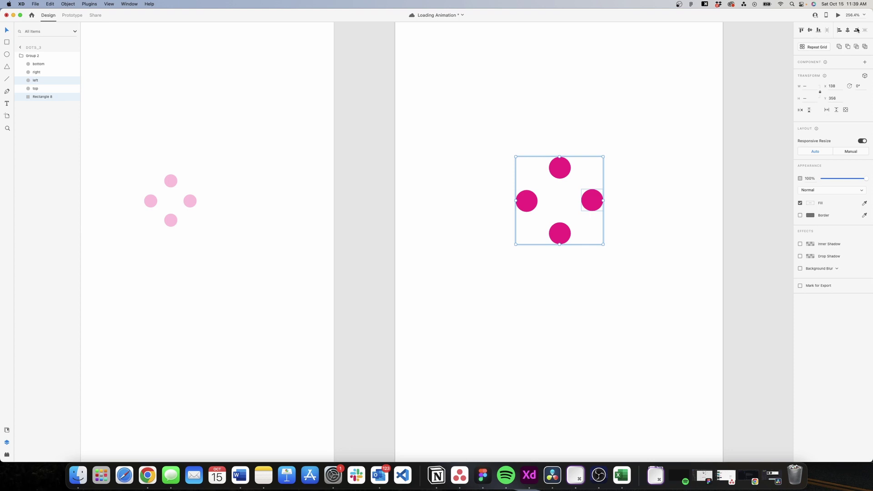
pyautogui.click(809, 31)
pyautogui.click(763, 133)
# Switch to Prototype mode with the three Dots artboards in view.
pyautogui.scroll(-5, 761, 132)
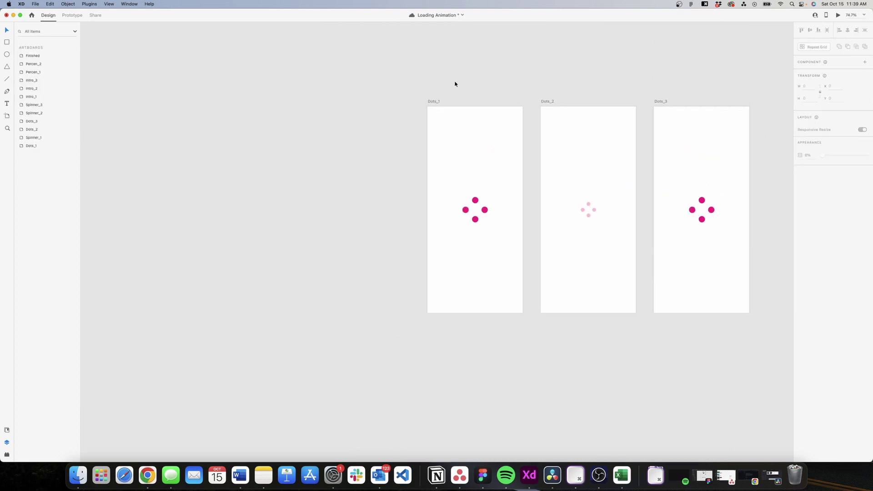
pyautogui.hscroll(2, 455, 84)
pyautogui.click(398, 100)
pyautogui.hotkey('ctrl', 'Tab')
pyautogui.scroll(2, 581, 116)
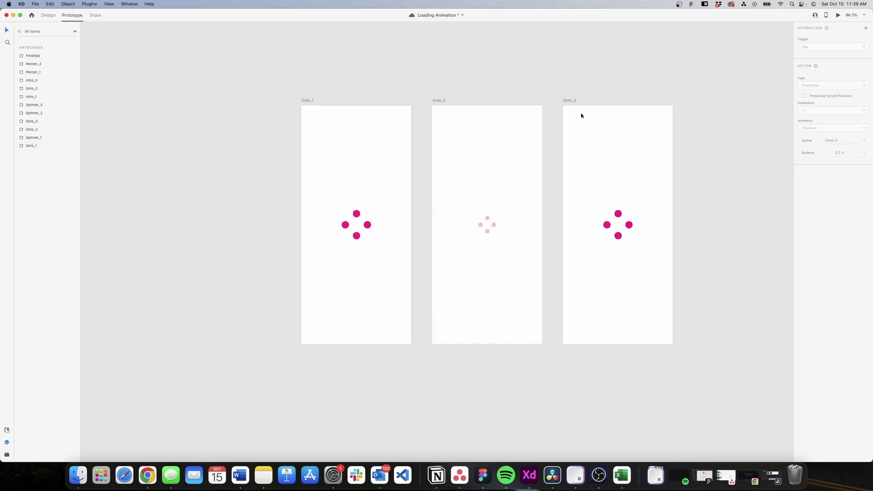
# Link Dots_1 to Dots_2 with a Time trigger, 0 s delay, Auto-Animate, Ease In-Out easing and 0.6 s duration.
pyautogui.click(307, 100)
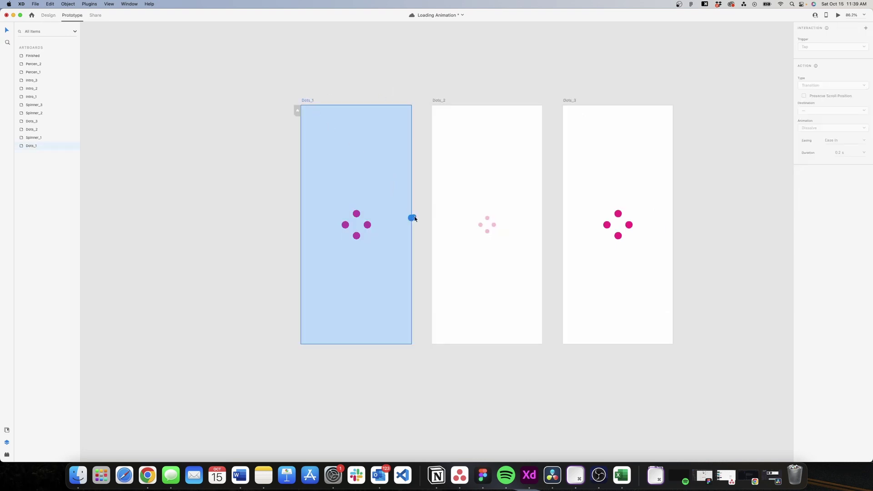
pyautogui.moveTo(411, 218); pyautogui.dragTo(457, 213)
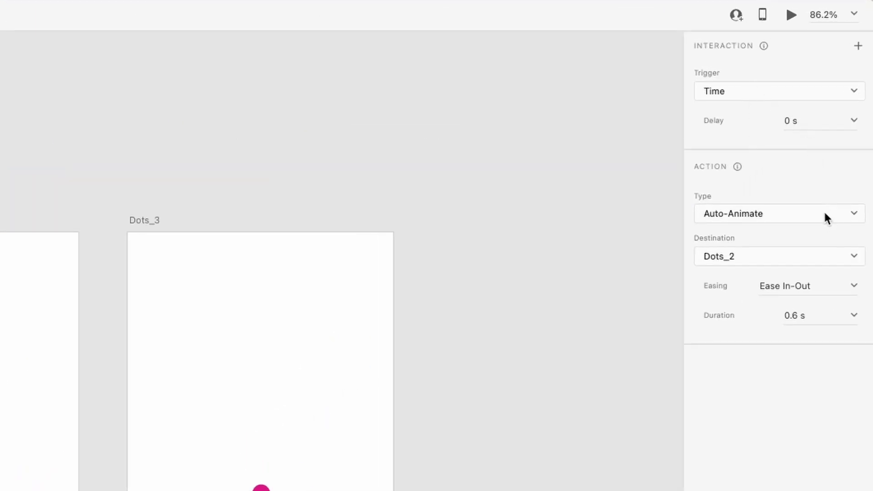
pyautogui.click(855, 287)
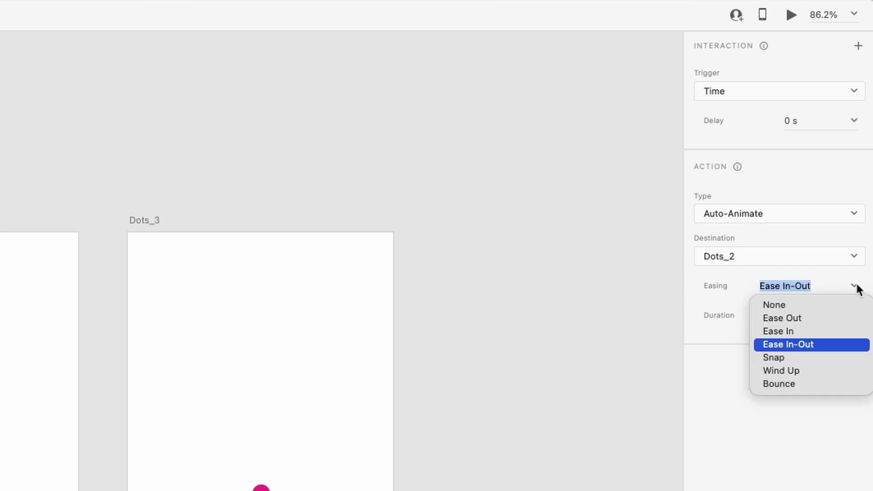
pyautogui.click(792, 348)
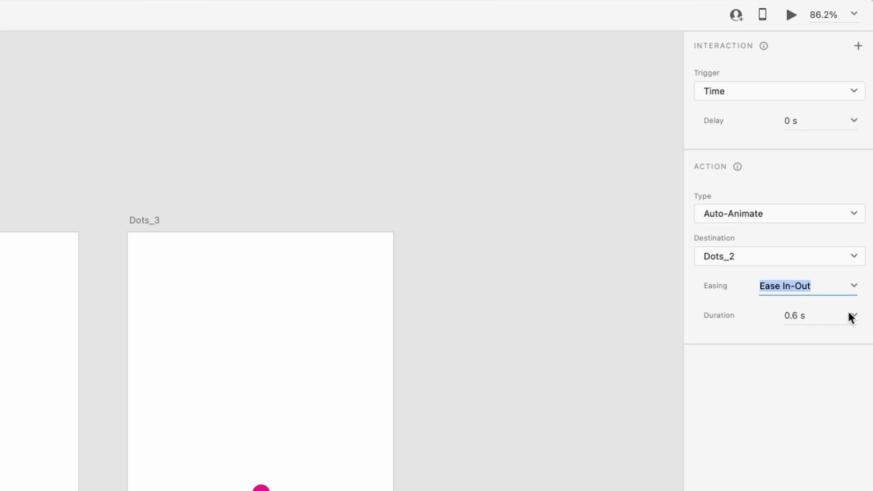
pyautogui.click(218, 91)
# Link Dots_2 to Dots_3 with a Time trigger, 0 s delay, Auto-Animate, Ease In-Out easing and 0.6 s duration.
pyautogui.click(444, 107)
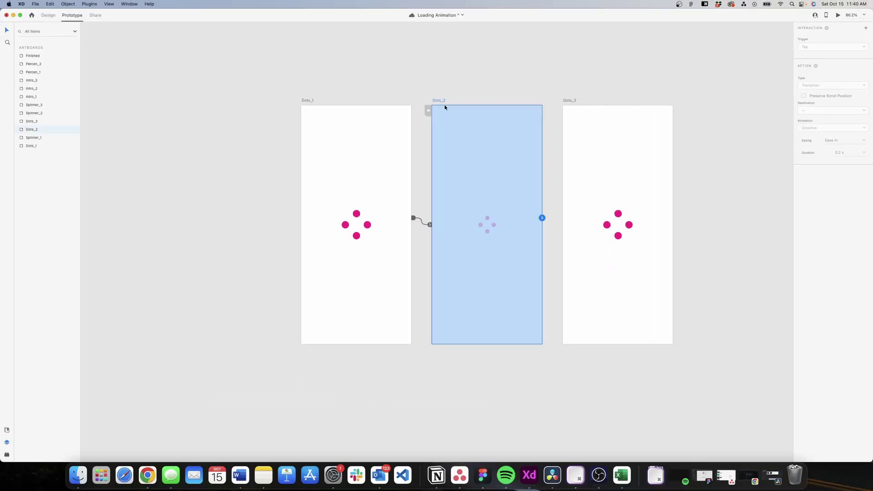
pyautogui.moveTo(543, 218); pyautogui.dragTo(573, 218)
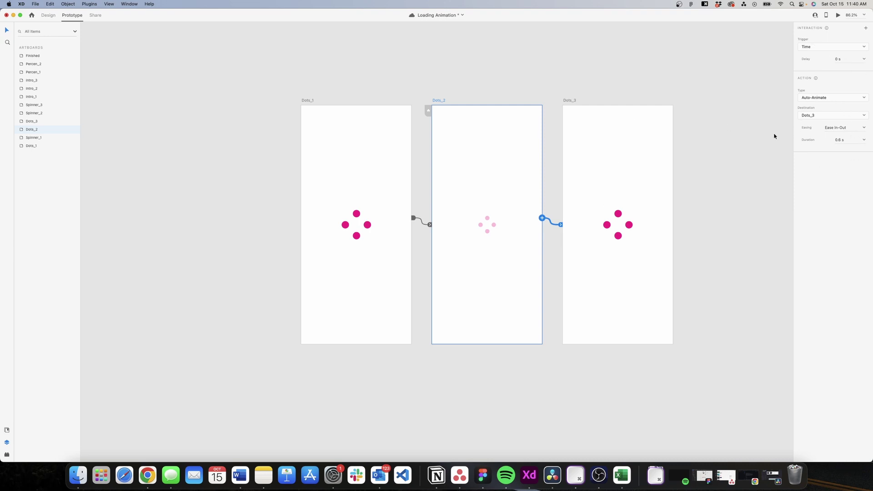
pyautogui.click(650, 77)
# Link Dots_3 back to Dots_1 with a Time trigger and a Transition action whose animation is None.
pyautogui.click(567, 101)
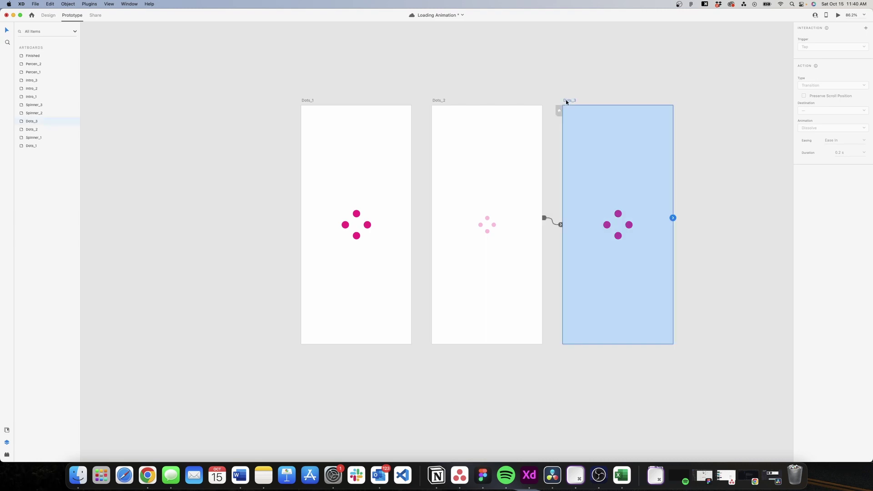
pyautogui.moveTo(673, 217); pyautogui.dragTo(398, 257)
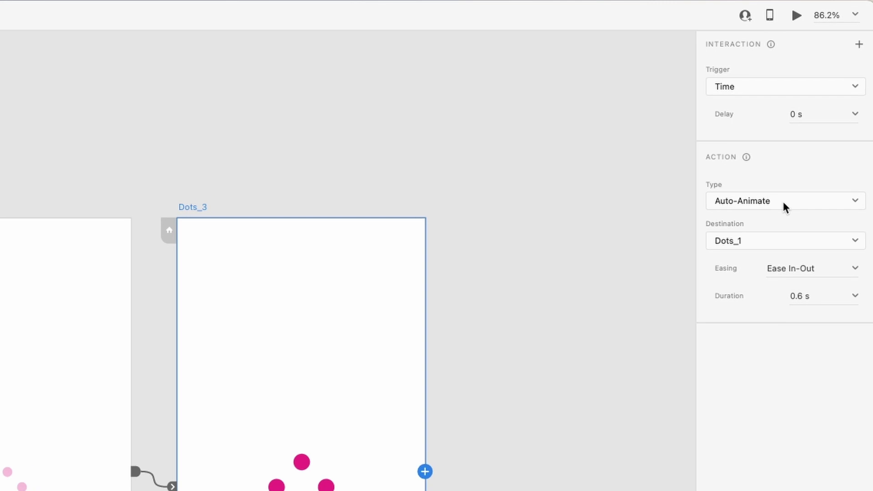
pyautogui.click(833, 98)
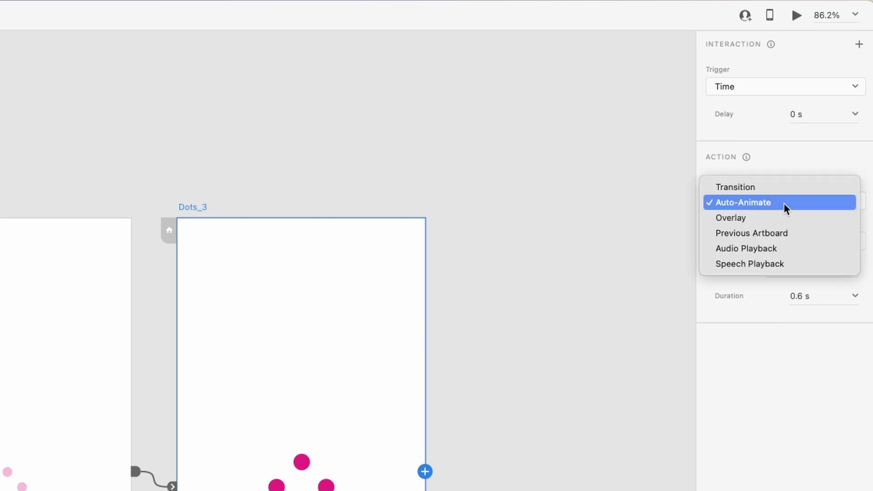
pyautogui.click(766, 188)
pyautogui.click(810, 297)
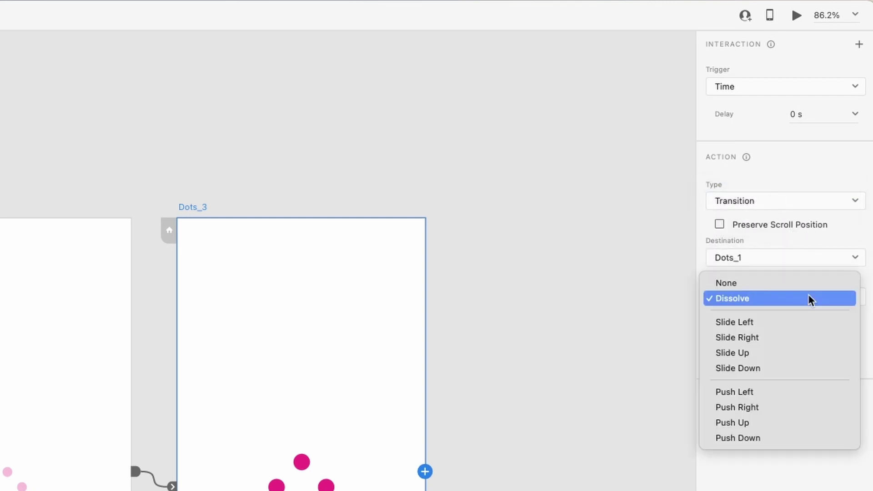
pyautogui.click(752, 287)
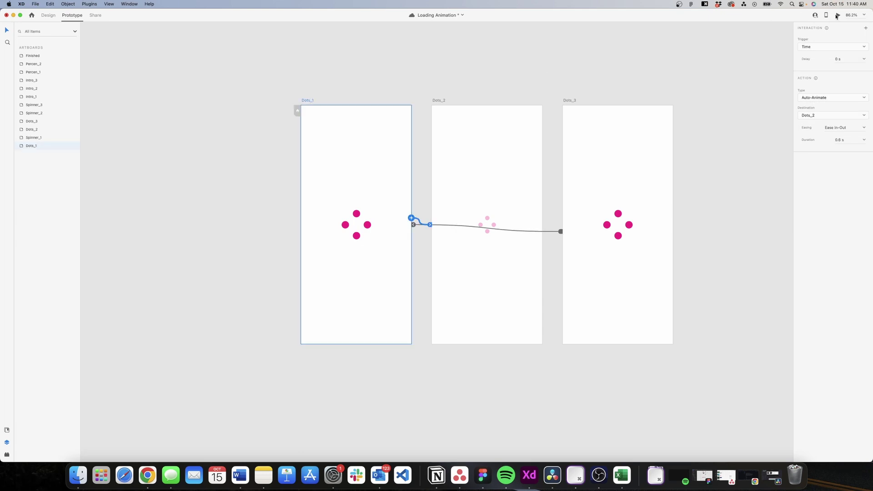
# Preview the dots loading animation starting from the Dots_1 artboard, then close the preview.
pyautogui.click(839, 15)
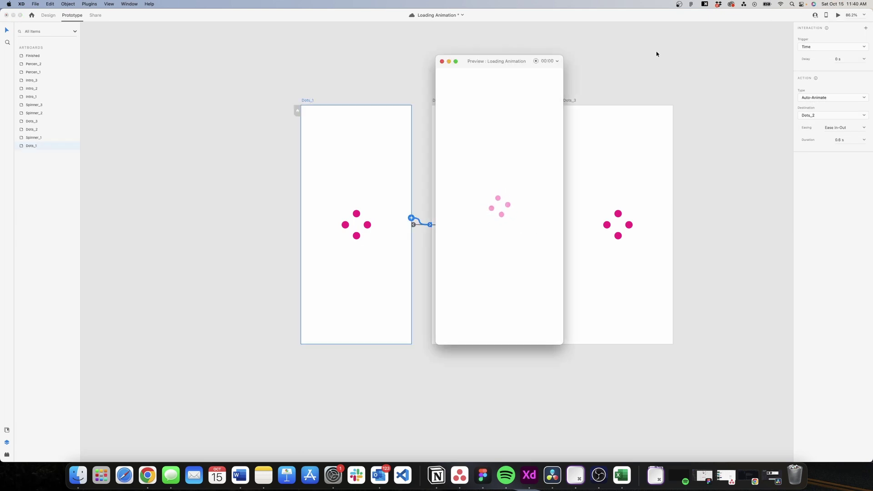
pyautogui.click(443, 62)
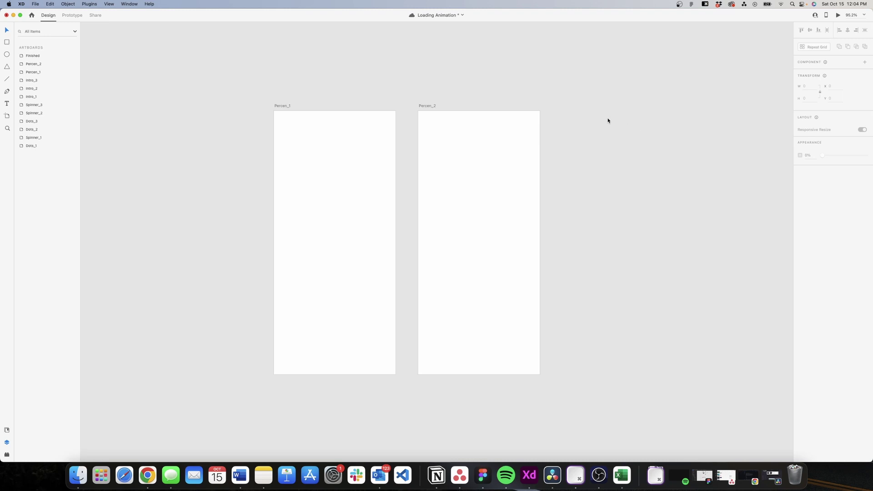
# Draw a circle on the Percen_1 artboard, size it to 125 × 125 and center it horizontally and vertically.
pyautogui.click(280, 107)
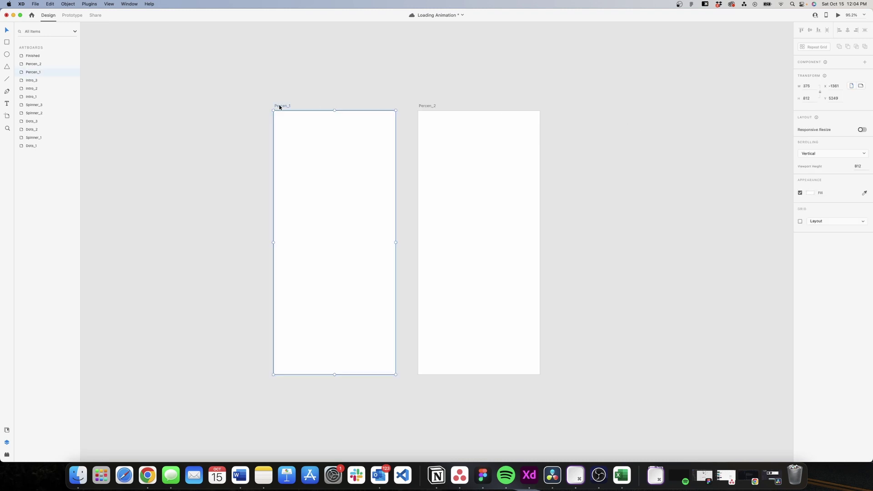
pyautogui.press('e')
pyautogui.moveTo(308, 198); pyautogui.dragTo(350, 240)
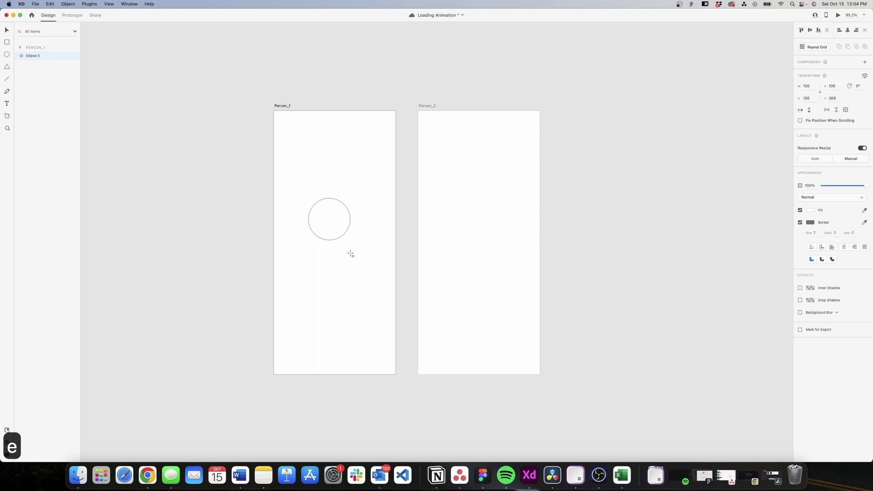
pyautogui.click(811, 86)
pyautogui.write('125')
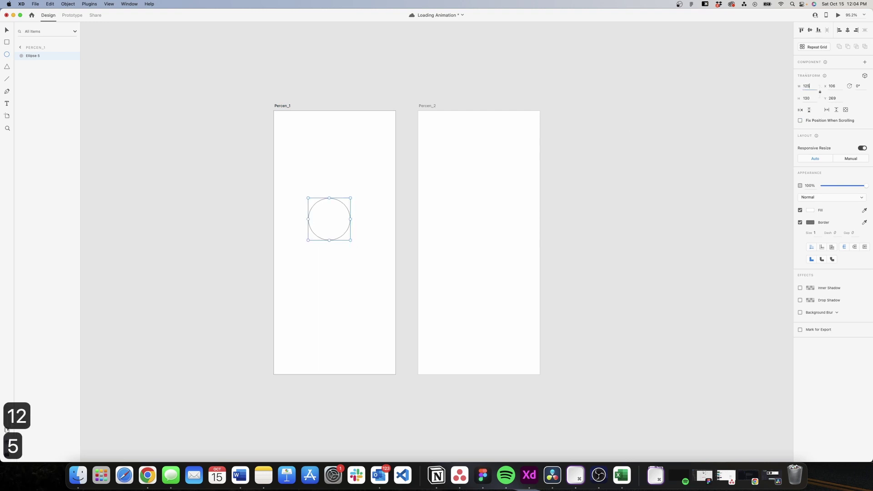
pyautogui.press('Return')
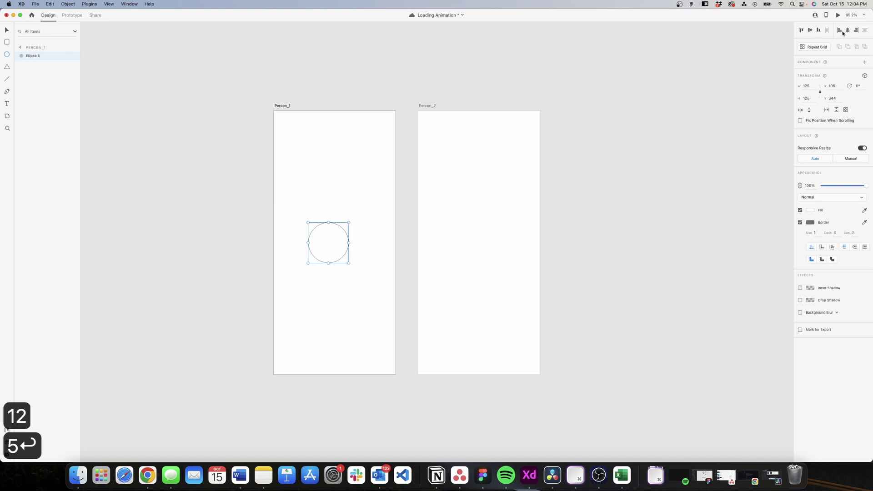
pyautogui.click(848, 30)
pyautogui.click(810, 30)
# Remove the circle's fill and set its border size to 6.
pyautogui.click(800, 210)
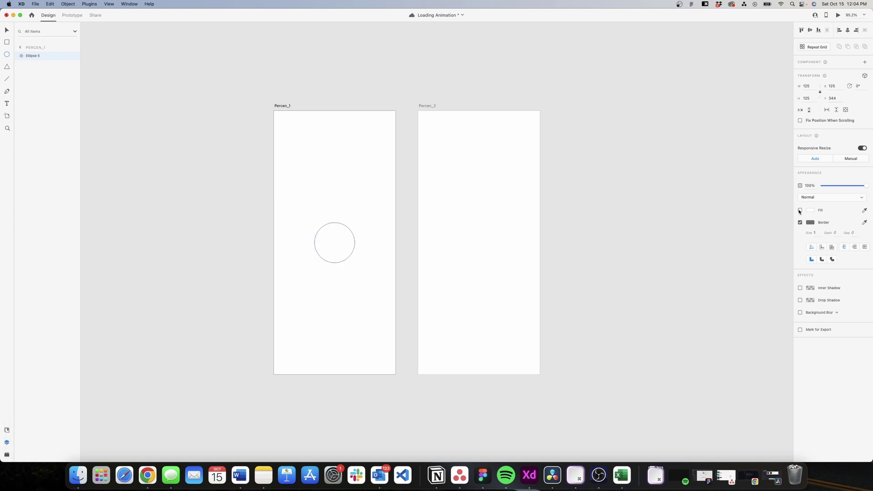
pyautogui.click(816, 232)
pyautogui.write('6')
pyautogui.press('Return')
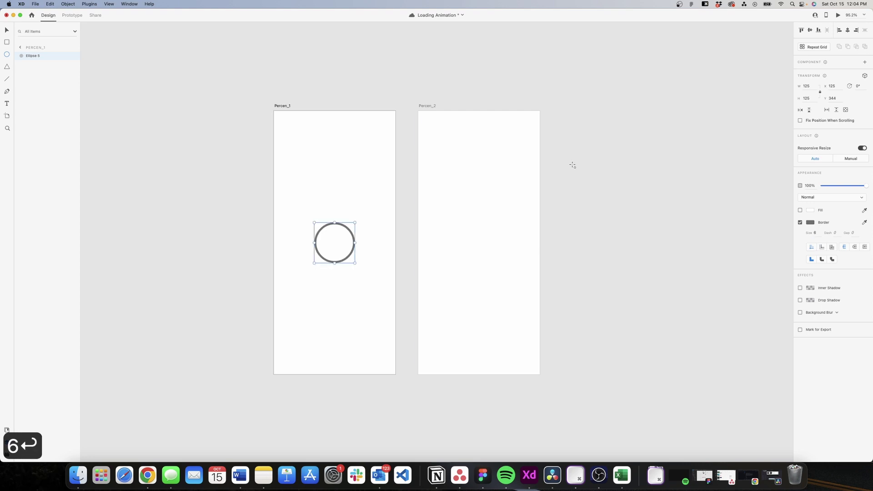
# Duplicate the circle in place and name the lower copy BACK and the upper one FRONT.
pyautogui.press('super+d')
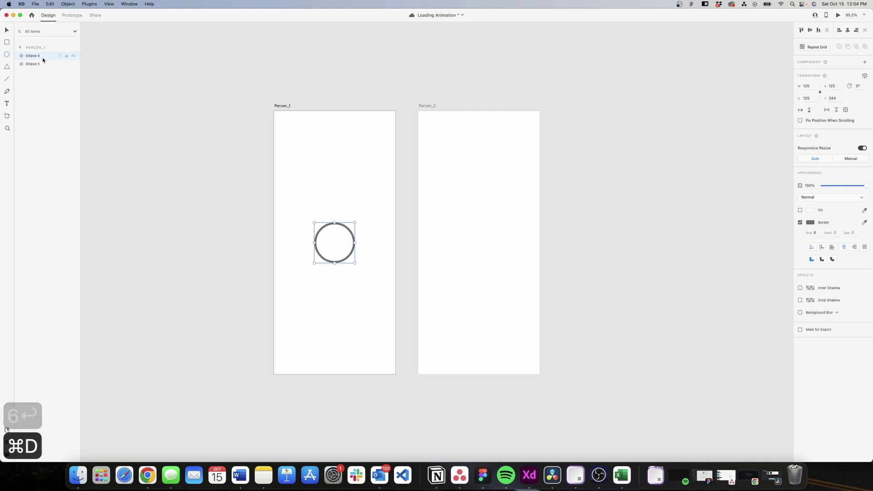
pyautogui.doubleClick(32, 64)
pyautogui.write('BACK')
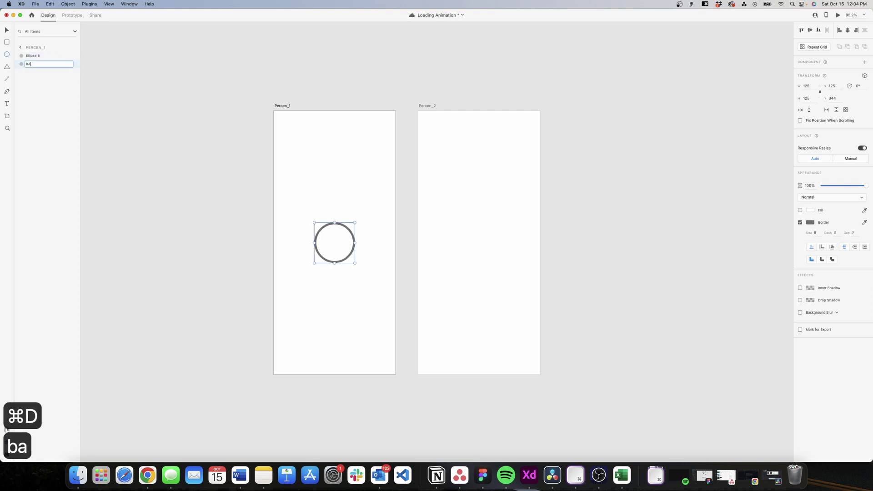
pyautogui.click(32, 58)
pyautogui.doubleClick(32, 57)
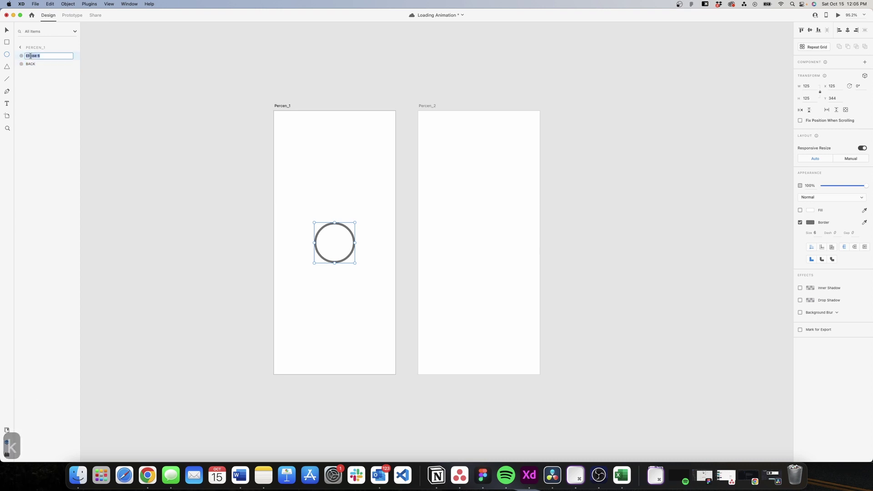
pyautogui.write('front')
pyautogui.press('Return')
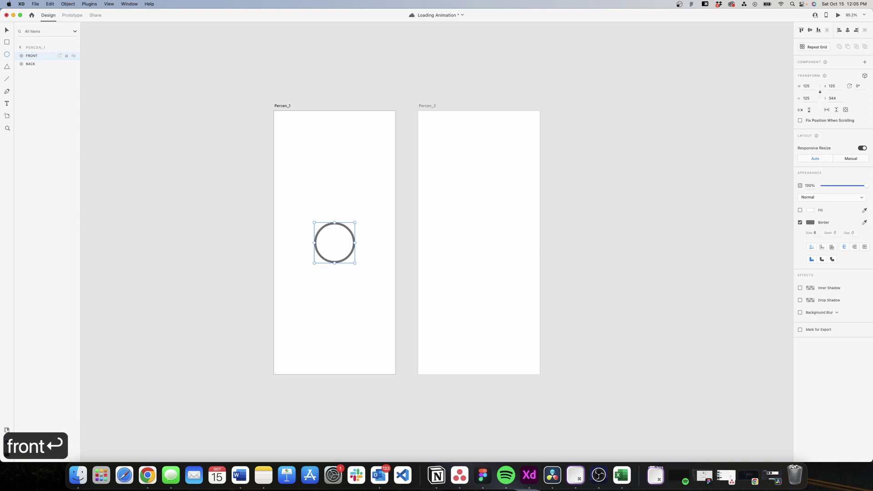
# Color the FRONT circle's border with the saved magenta swatch and the BACK circle's border light grey.
pyautogui.click(810, 223)
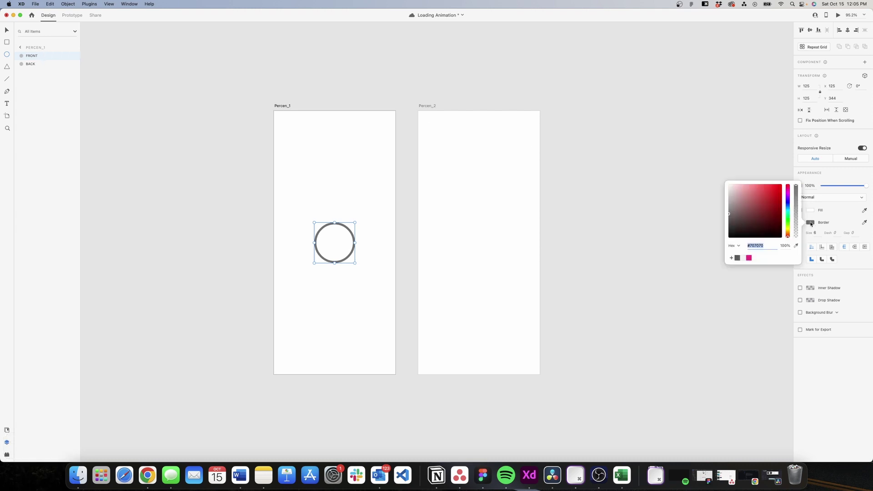
pyautogui.click(749, 258)
pyautogui.click(43, 64)
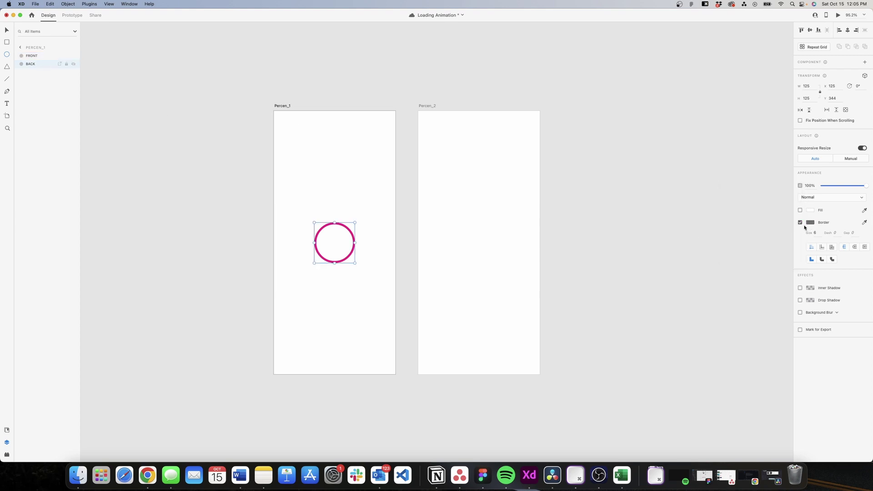
pyautogui.click(810, 223)
pyautogui.click(744, 258)
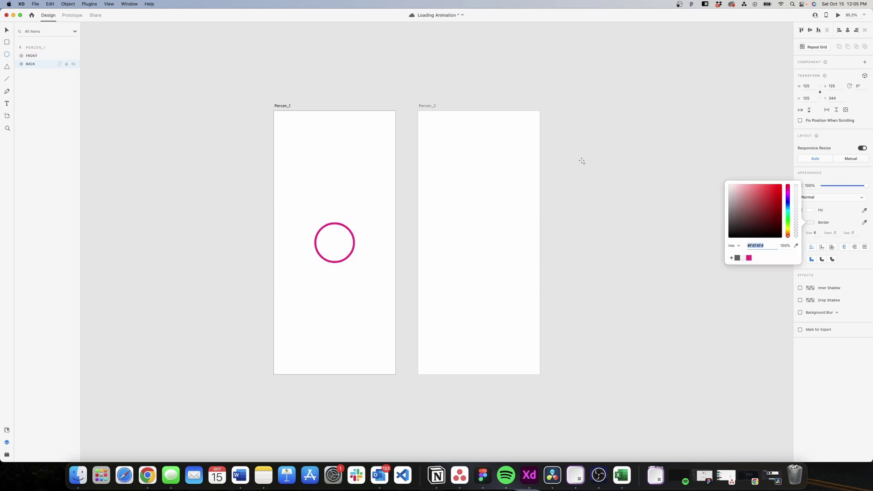
pyautogui.click(841, 180)
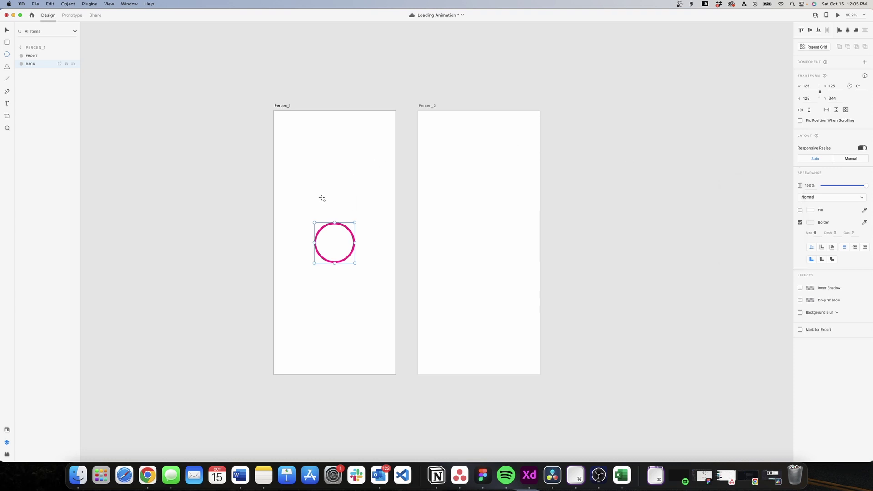
# Set the FRONT circle's border gap to 1000 and give its stroke round caps.
pyautogui.click(41, 59)
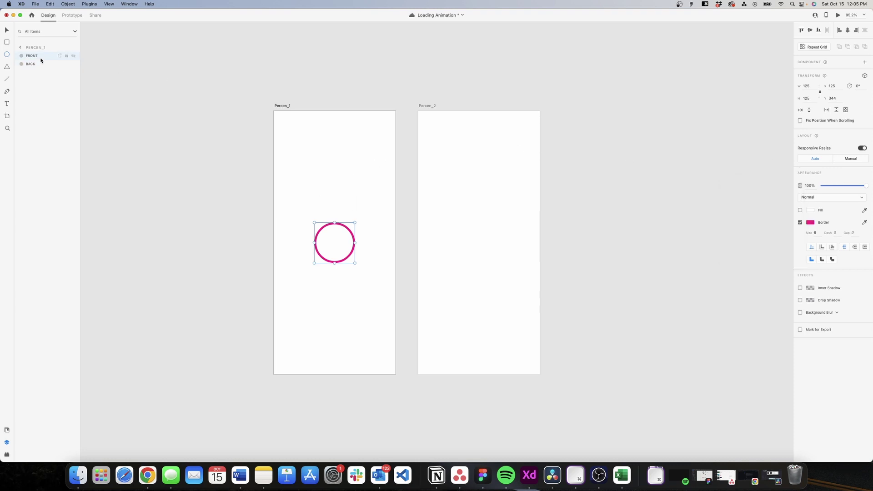
pyautogui.click(854, 232)
pyautogui.write('1000')
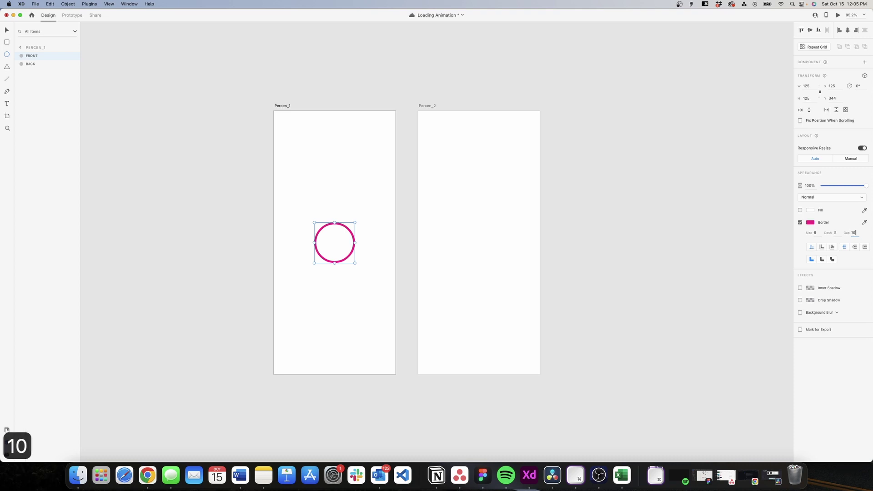
pyautogui.press('Return')
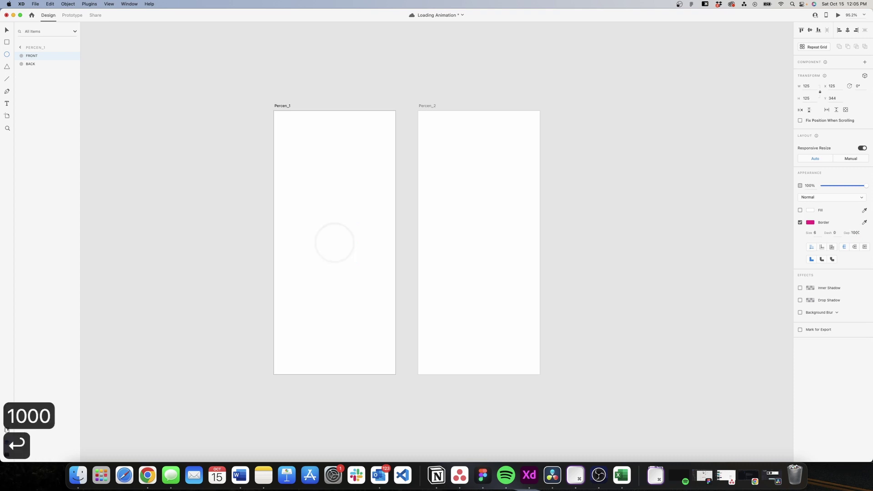
pyautogui.click(855, 247)
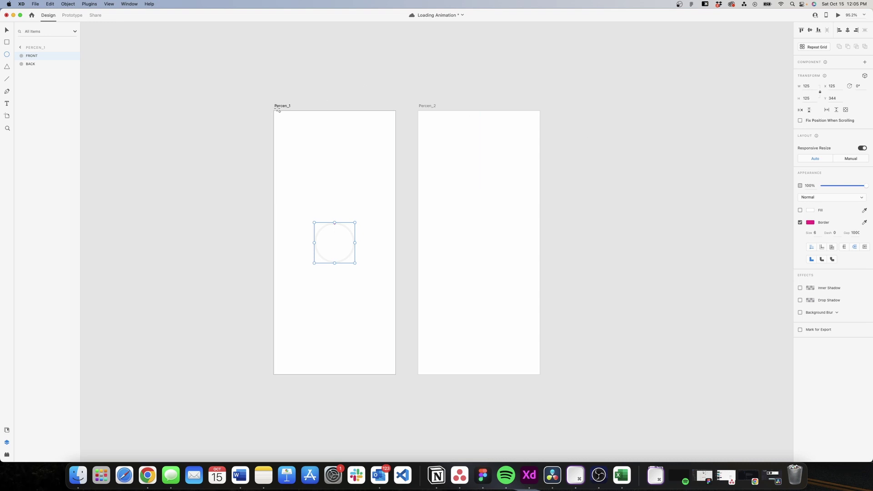
# Copy the FRONT and BACK circles from Percen_1 onto the Percen_2 artboard.
pyautogui.keyDown('shift'); pyautogui.click(30, 64); pyautogui.keyUp('shift')
pyautogui.press('super+c')
pyautogui.click(423, 106)
pyautogui.press('super+v')
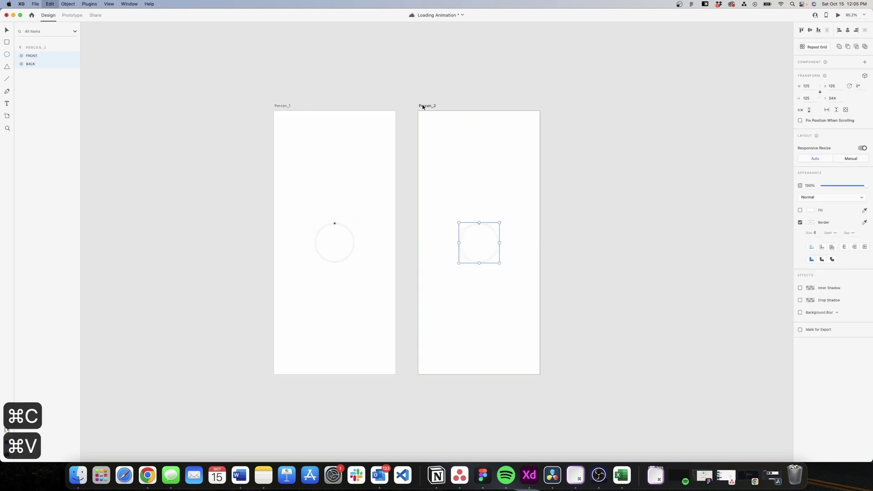
# Set the border dash of the FRONT circle on Percen_2 to 390.
pyautogui.click(43, 57)
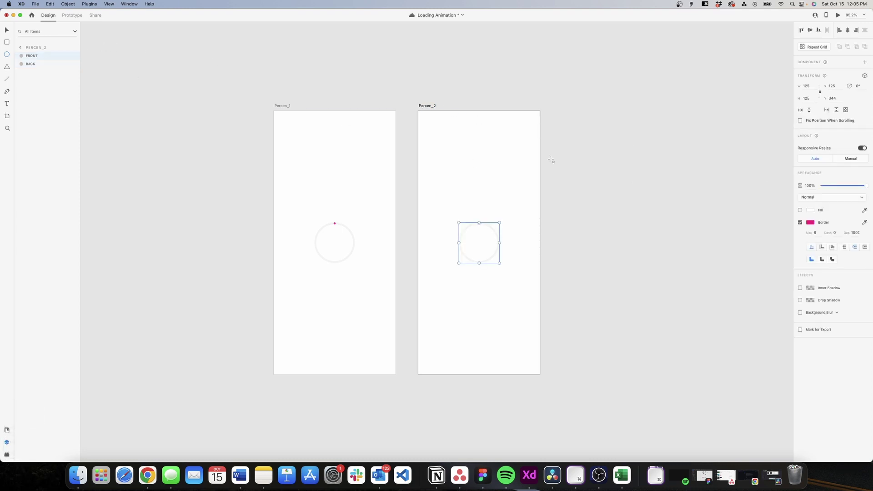
pyautogui.click(838, 234)
pyautogui.hotkey('shift', 'Up')
pyautogui.hotkey('shift', 'Up')
pyautogui.hotkey('shift', 'Up')
pyautogui.hotkey('shift', 'Up')
pyautogui.hotkey('shift', 'Up')
pyautogui.hotkey('shift', 'Up')
pyautogui.hotkey('shift', 'Up')
pyautogui.hotkey('shift', 'Up')
pyautogui.hotkey('shift', 'Up')
pyautogui.hotkey('shift', 'Up')
pyautogui.hotkey('shift', 'Up')
pyautogui.hotkey('shift', 'Up')
pyautogui.hotkey('shift', 'Up')
pyautogui.hotkey('shift', 'Up')
pyautogui.hotkey('shift', 'Up')
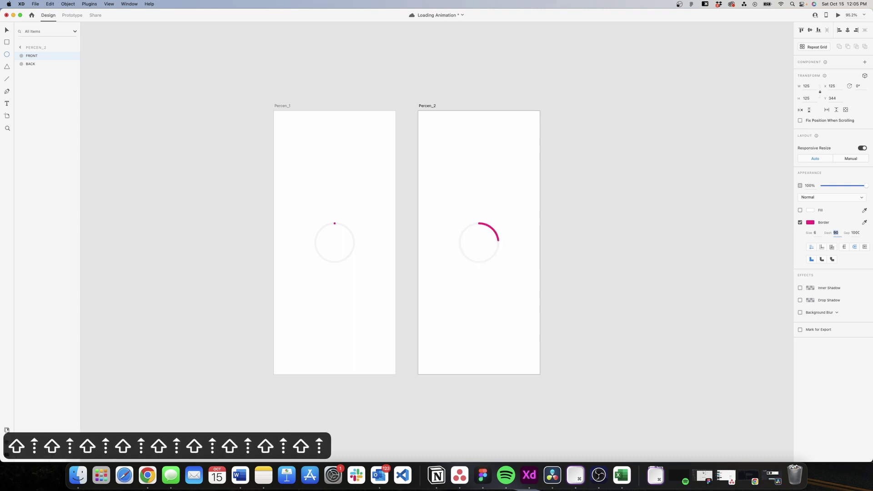
pyautogui.hotkey('shift', 'Up')
pyautogui.hotkey('shift', 'Up')
pyautogui.hotkey('shift', 'Up')
pyautogui.hotkey('shift', 'Up')
pyautogui.hotkey('shift', 'Up')
pyautogui.hotkey('shift', 'Up')
pyautogui.hotkey('shift', 'Up')
pyautogui.hotkey('shift', 'Up')
pyautogui.hotkey('shift', 'Up')
pyautogui.hotkey('shift', 'Up')
pyautogui.hotkey('shift', 'Up')
pyautogui.hotkey('shift', 'Up')
pyautogui.hotkey('shift', 'Up')
pyautogui.hotkey('shift', 'Up')
pyautogui.hotkey('shift', 'Up')
pyautogui.hotkey('shift', 'Up')
pyautogui.hotkey('shift', 'Up')
pyautogui.hotkey('shift', 'Up')
pyautogui.hotkey('shift', 'Up')
pyautogui.hotkey('shift', 'Up')
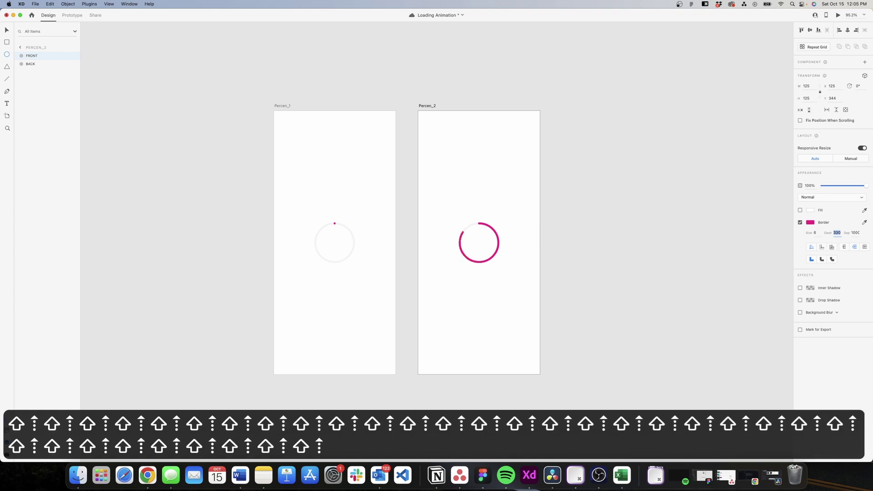
pyautogui.hotkey('shift', 'Up')
pyautogui.hotkey('shift', 'Up')
pyautogui.hotkey('shift', 'Up')
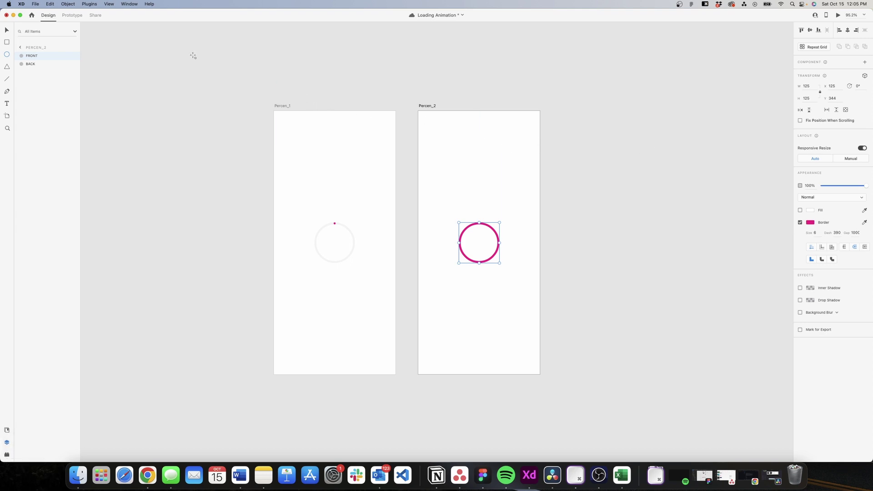
# Switch to prototyping and link the whole Percen_1 artboard to Percen_2.
pyautogui.click(71, 15)
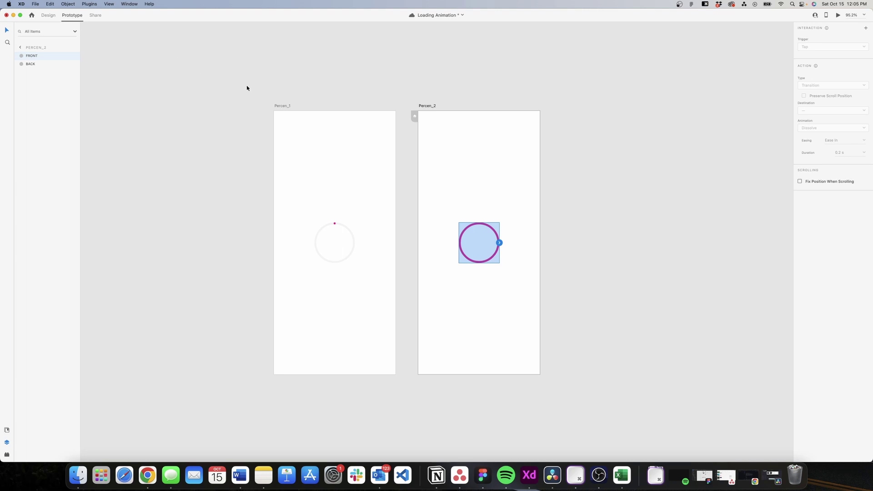
pyautogui.click(325, 88)
pyautogui.click(286, 106)
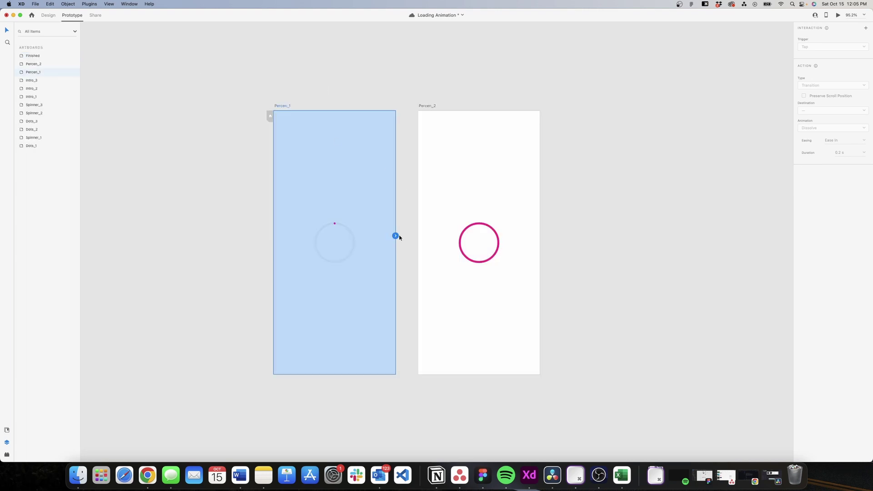
pyautogui.moveTo(399, 237); pyautogui.dragTo(423, 241)
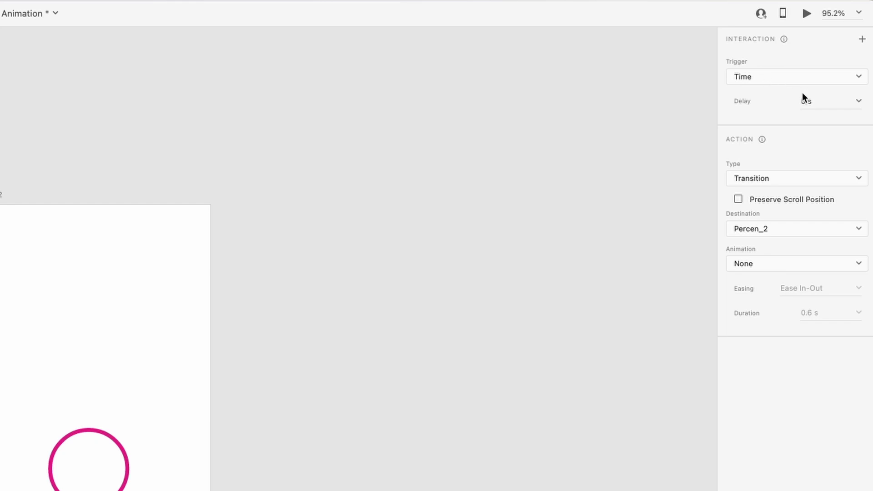
# Make the link's action Auto-Animate with a duration of 4 s, and preview the animation.
pyautogui.click(833, 179)
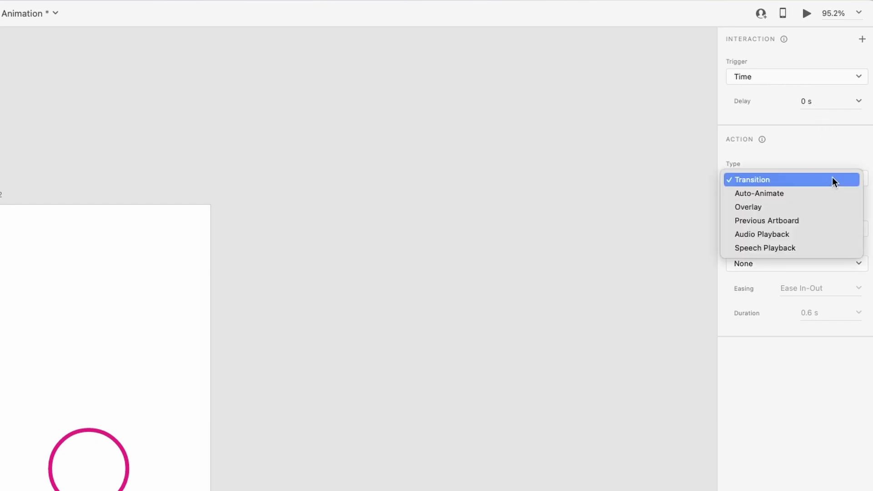
pyautogui.click(781, 193)
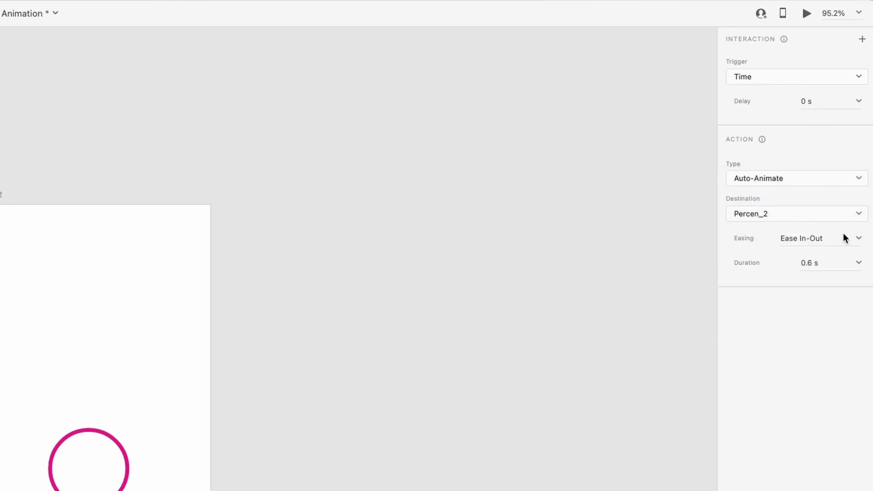
pyautogui.click(859, 264)
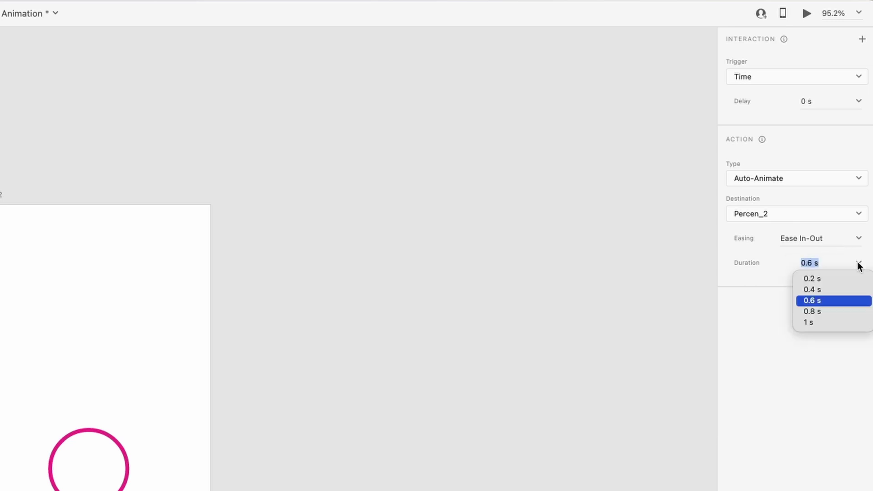
pyautogui.click(826, 300)
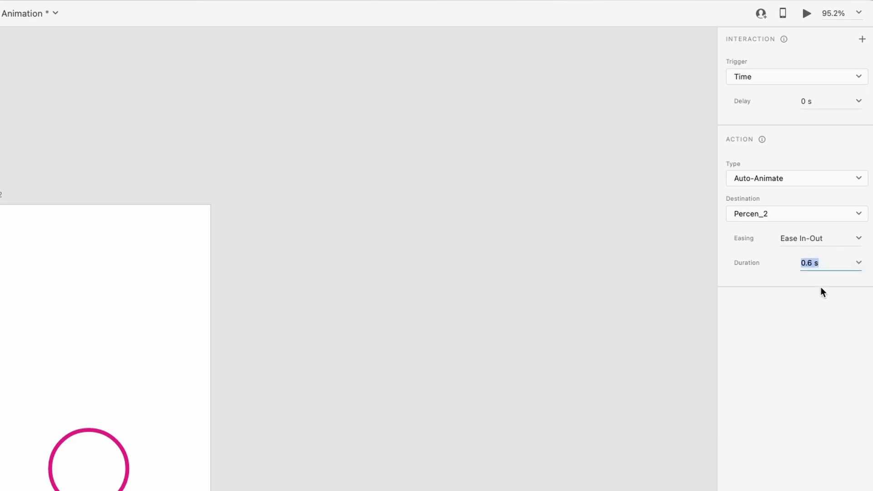
pyautogui.click(816, 264)
pyautogui.write('4')
pyautogui.press('Return')
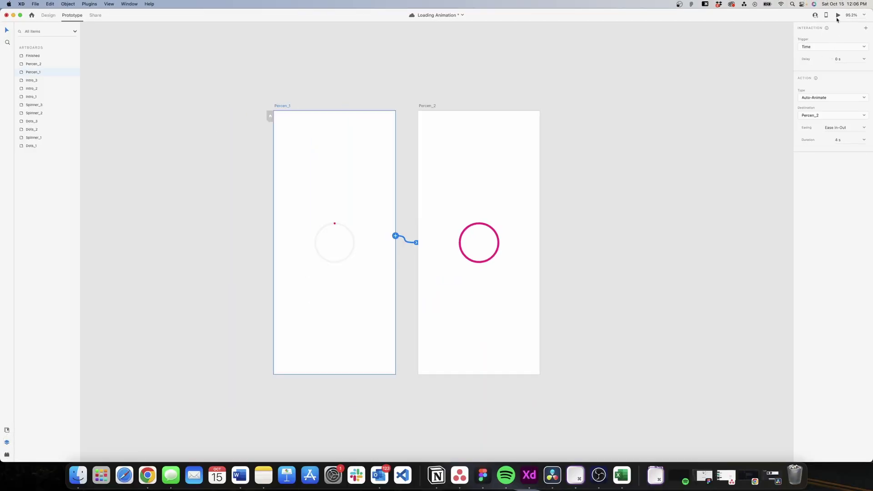
pyautogui.click(838, 17)
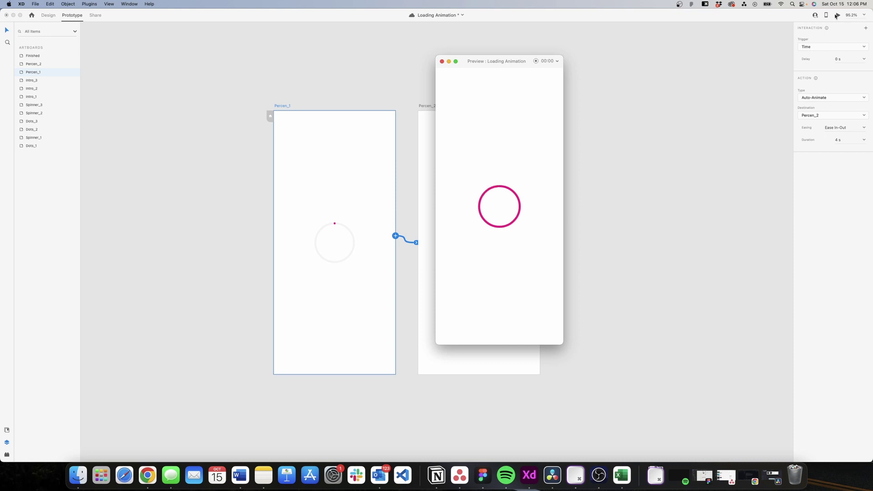
pyautogui.click(442, 61)
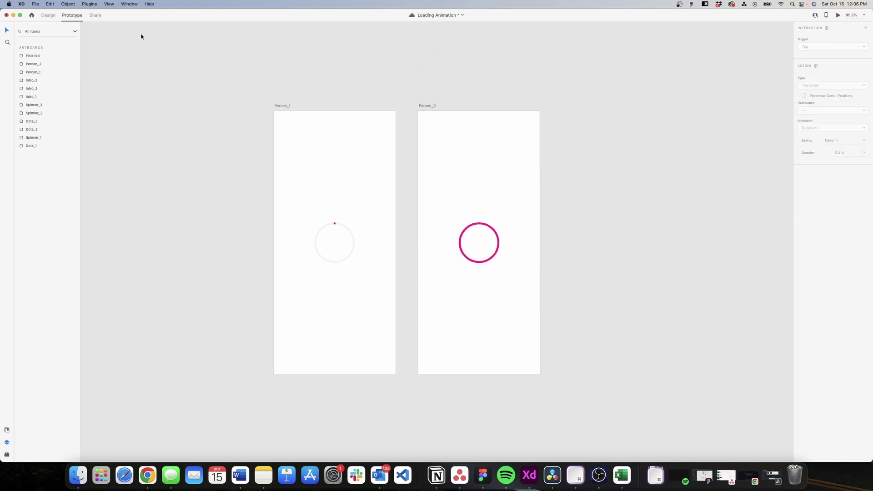
# Return to designing and add a "%" text on Percen_1 above the circle at about X 260, Y 158, checking its fill color.
pyautogui.click(47, 17)
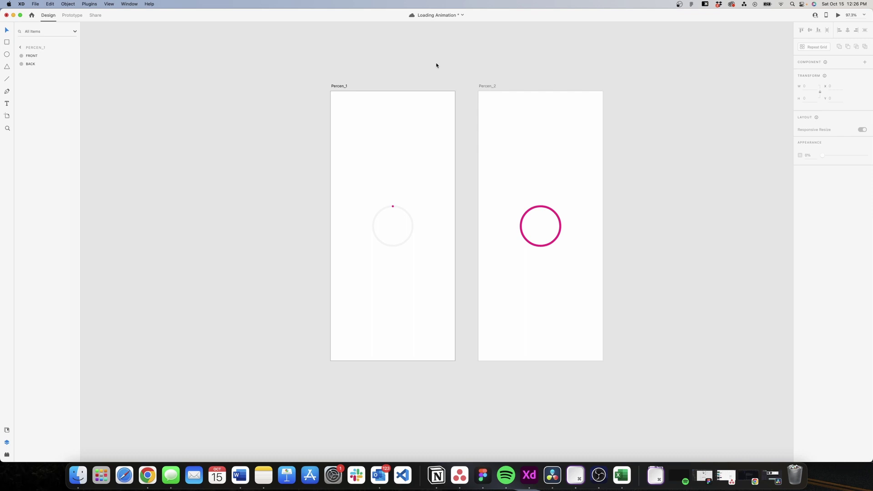
pyautogui.press('t')
pyautogui.click(417, 150)
pyautogui.write('%')
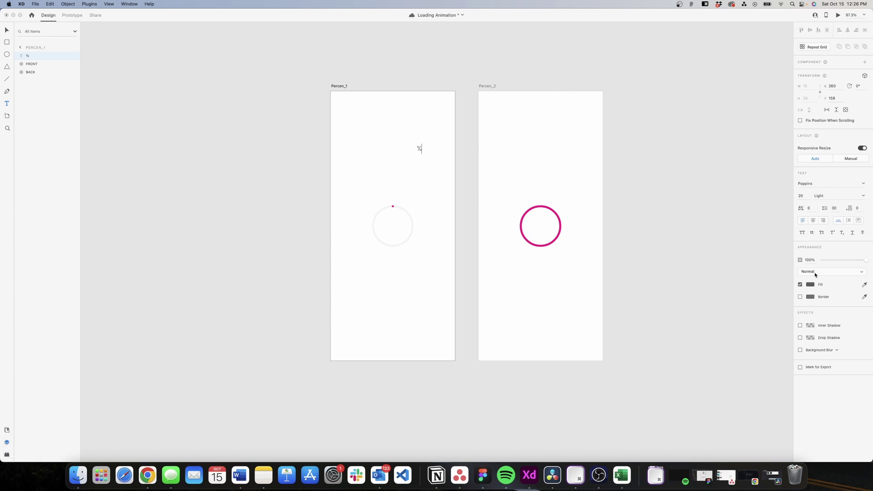
pyautogui.click(812, 289)
pyautogui.click(811, 285)
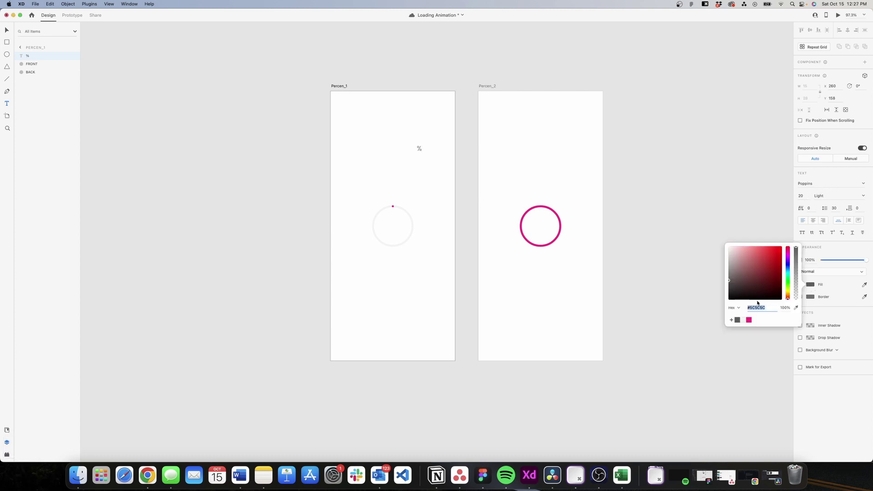
pyautogui.press('Escape')
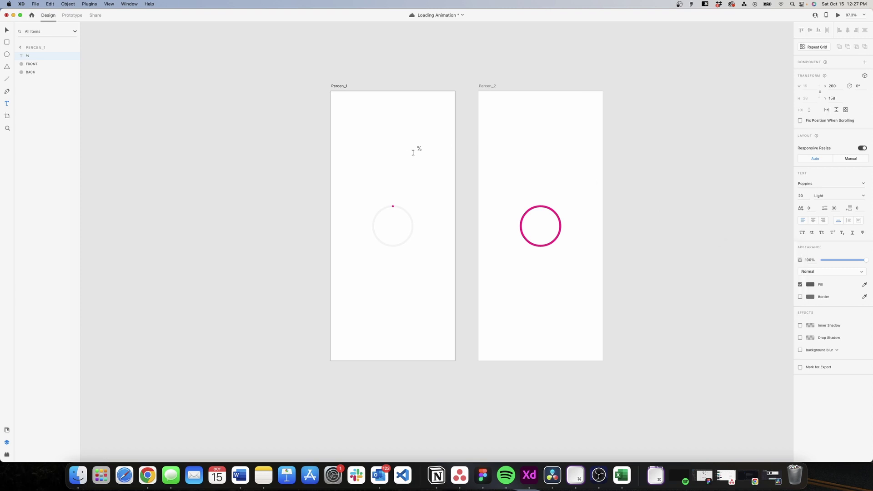
# Duplicate the % text and place the copy directly to its left at about X 243, Y 158.
pyautogui.click(417, 150)
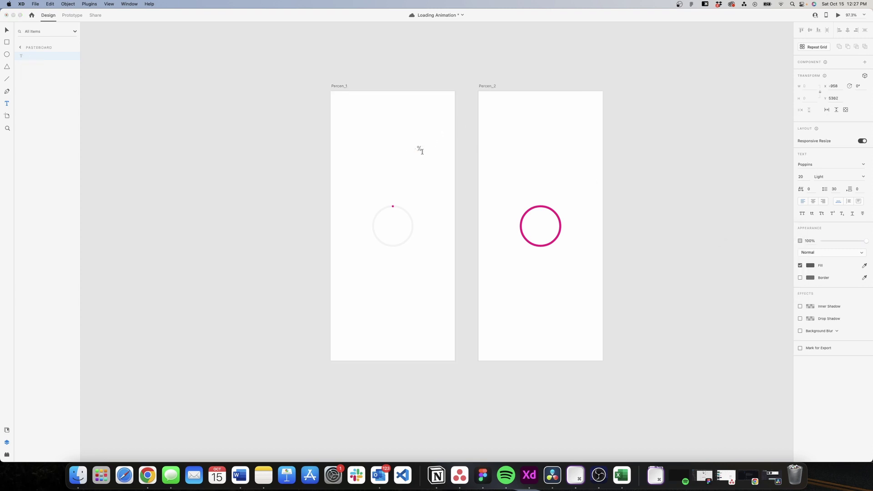
pyautogui.click(422, 151)
pyautogui.scroll(3, 423, 151)
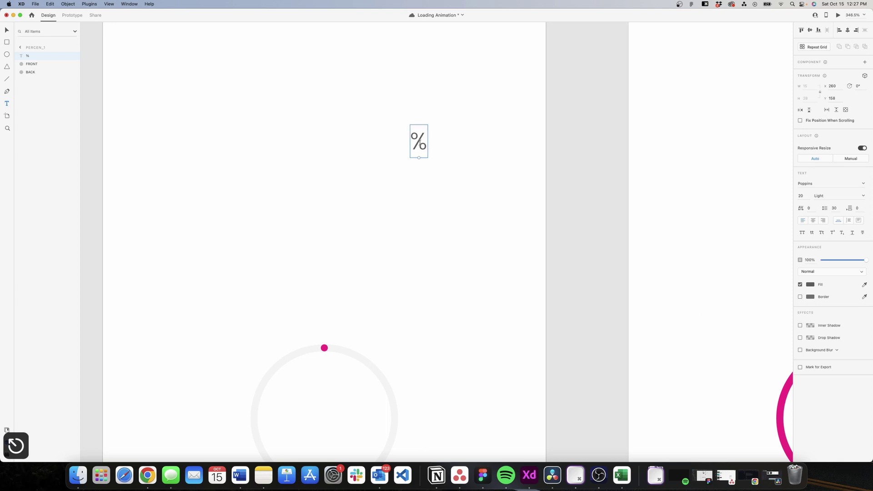
pyautogui.press('v')
pyautogui.press('super+d')
pyautogui.moveTo(419, 145); pyautogui.dragTo(402, 146)
# Replace the copied % with a column of digits 0 to 9 followed by another 0, one digit per line.
pyautogui.doubleClick(399, 141)
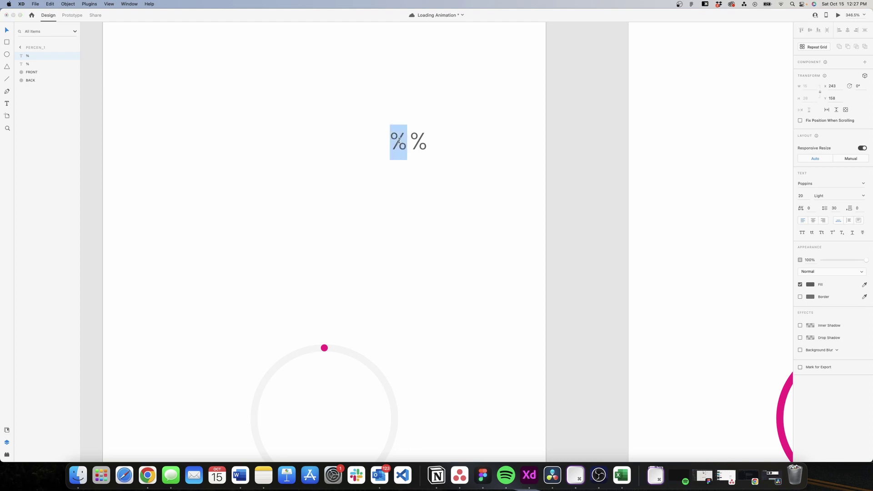
pyautogui.write('0')
pyautogui.press('Return')
pyautogui.write('1')
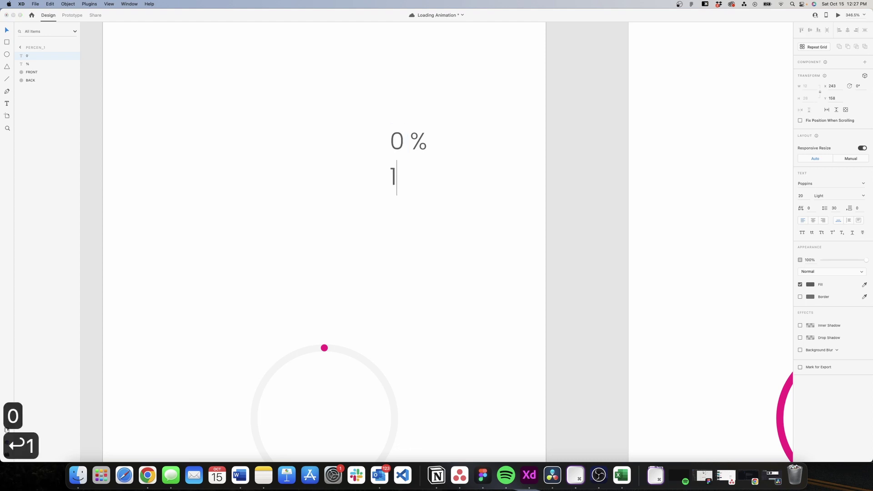
pyautogui.press('Return')
pyautogui.write('2')
pyautogui.press('Return')
pyautogui.write('3')
pyautogui.press('Return')
pyautogui.write('4')
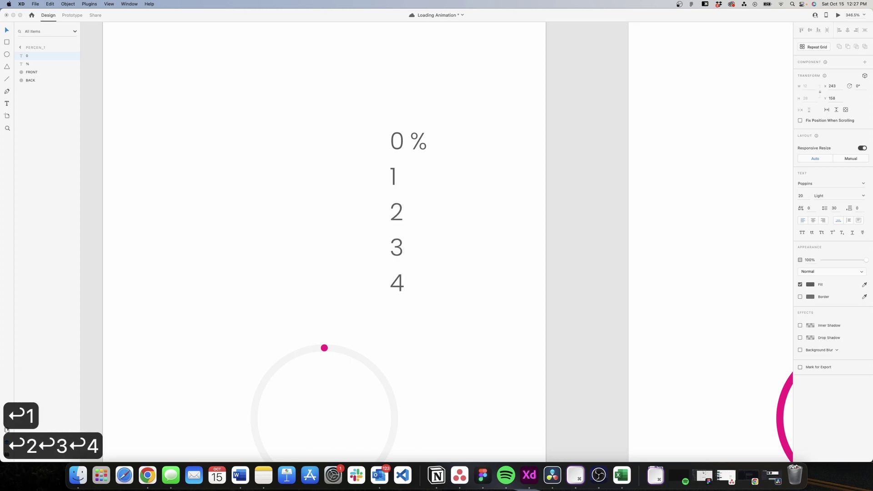
pyautogui.press('Return')
pyautogui.write('5')
pyautogui.press('Return')
pyautogui.write('67')
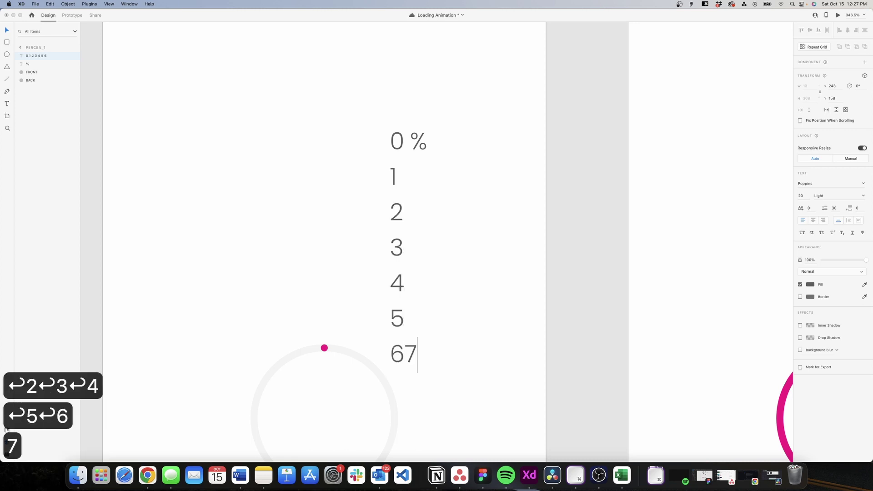
pyautogui.press('BackSpace')
pyautogui.press('Return')
pyautogui.write('7')
pyautogui.press('Return')
pyautogui.write('8')
pyautogui.press('Return')
pyautogui.write('9')
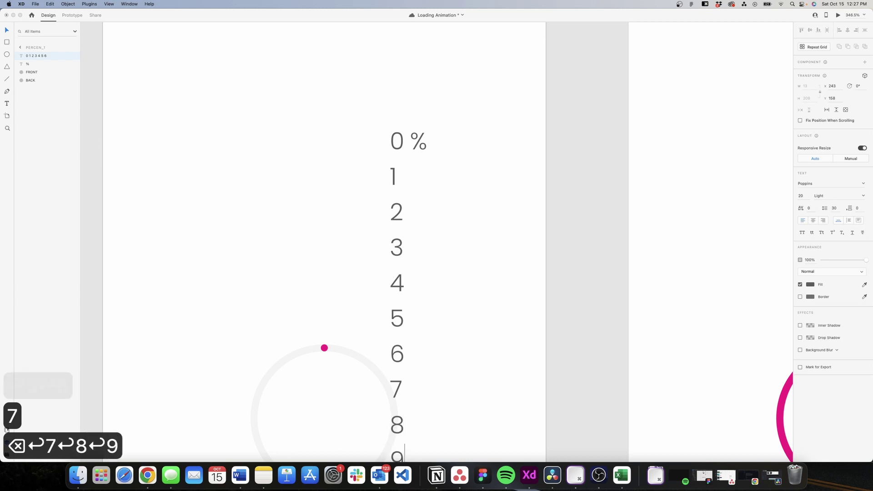
pyautogui.press('Return')
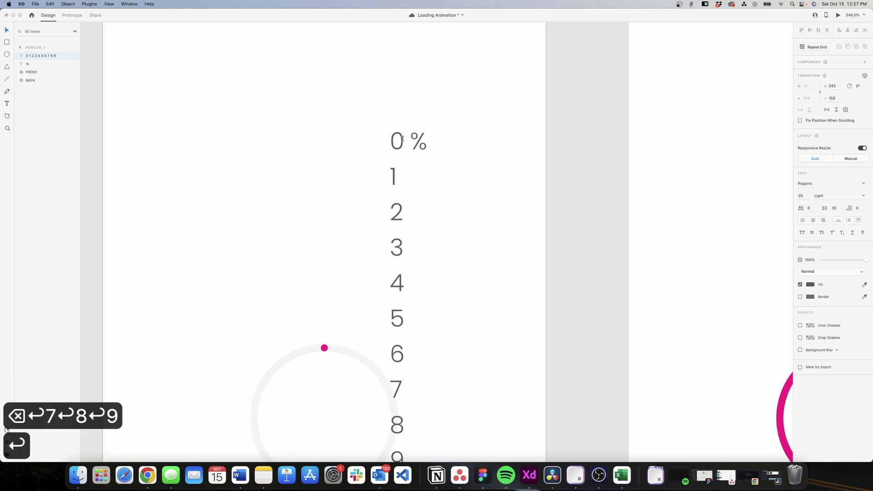
pyautogui.write('0')
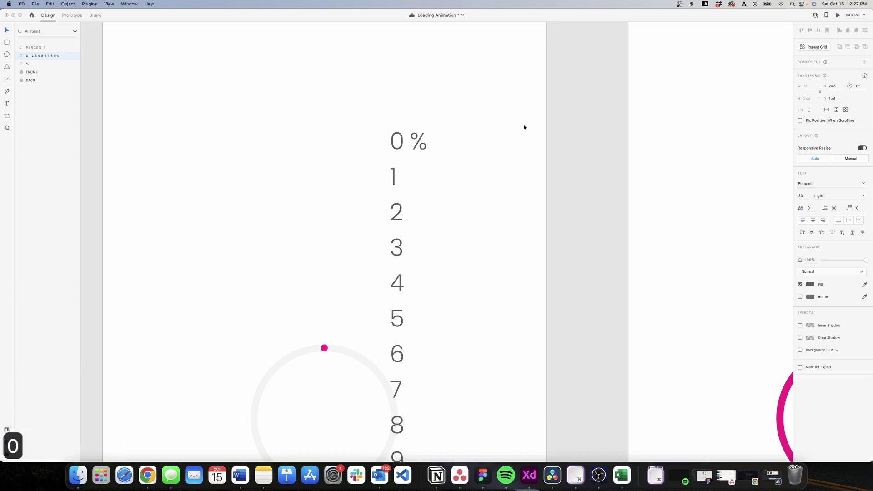
pyautogui.press('Escape')
# Duplicate the digit column and place the copy to its left at about X 228, Y 158.
pyautogui.scroll(-3, 509, 160)
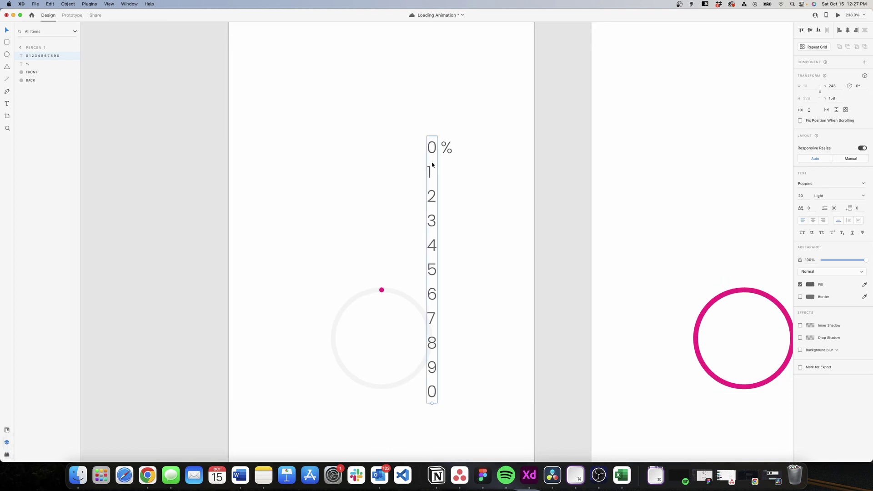
pyautogui.press('super+d')
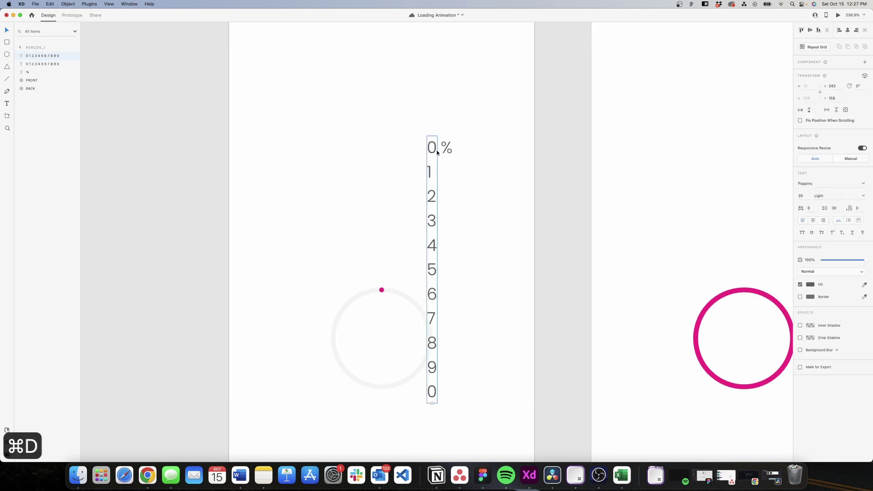
pyautogui.moveTo(438, 153); pyautogui.dragTo(419, 153)
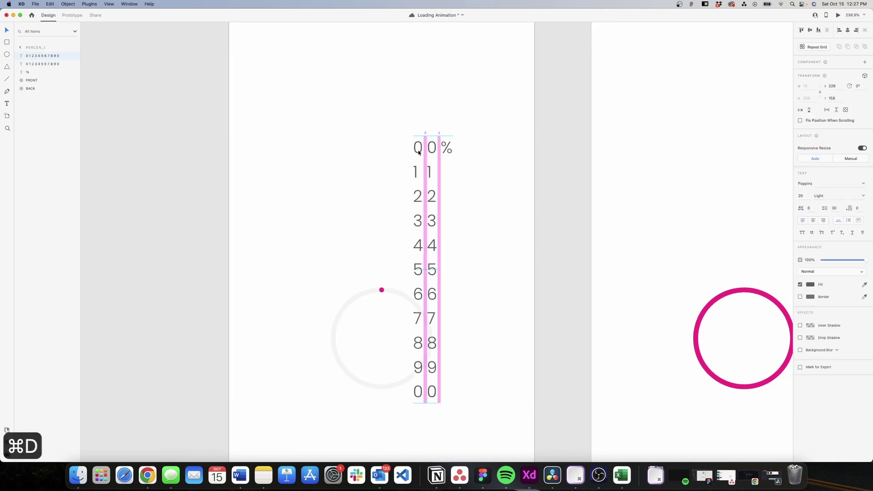
# Insert eleven blank lines above the first 0 in the left digit column.
pyautogui.doubleClick(420, 151)
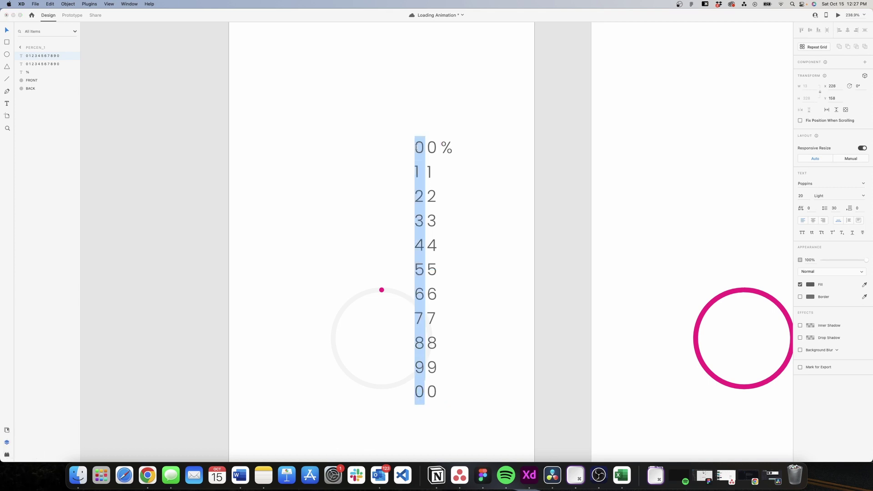
pyautogui.click(416, 147)
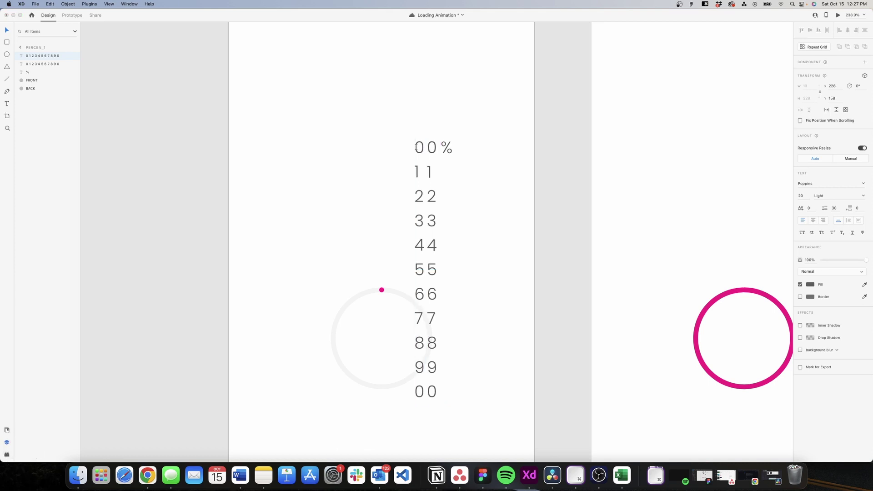
pyautogui.press('Return')
pyautogui.press('Return')
pyautogui.press('Return')
pyautogui.press('Return')
pyautogui.press('Return')
pyautogui.press('Return')
pyautogui.press('Return')
pyautogui.press('Return')
pyautogui.press('Return')
pyautogui.press('Return')
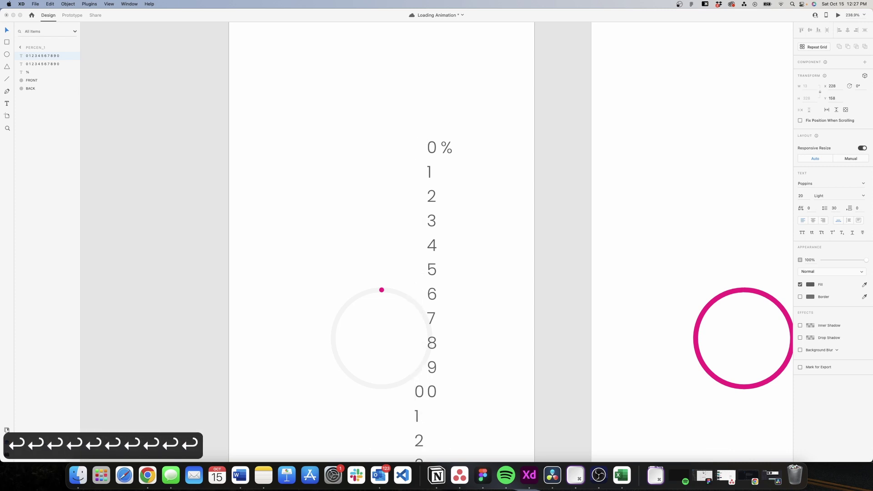
pyautogui.press('Return')
pyautogui.press('Escape')
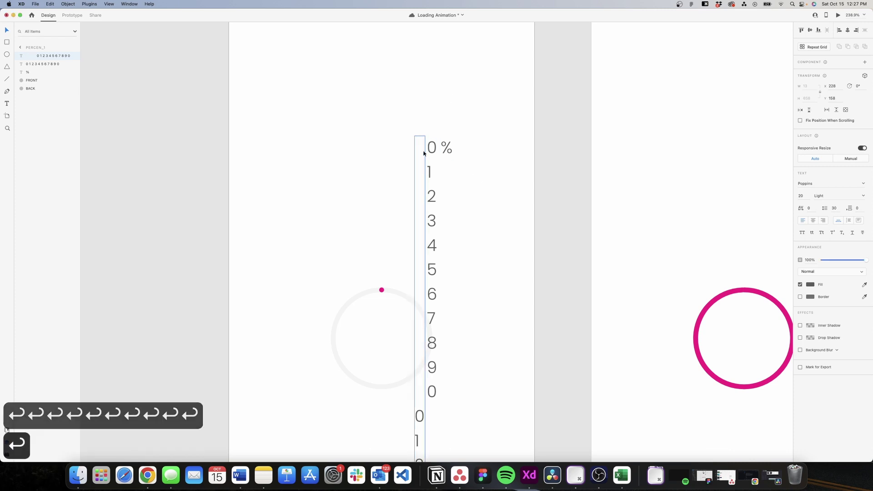
# Duplicate the % text, place the copy left of the digit columns at X 211, Y 158, and replace its content with 1.
pyautogui.click(446, 147)
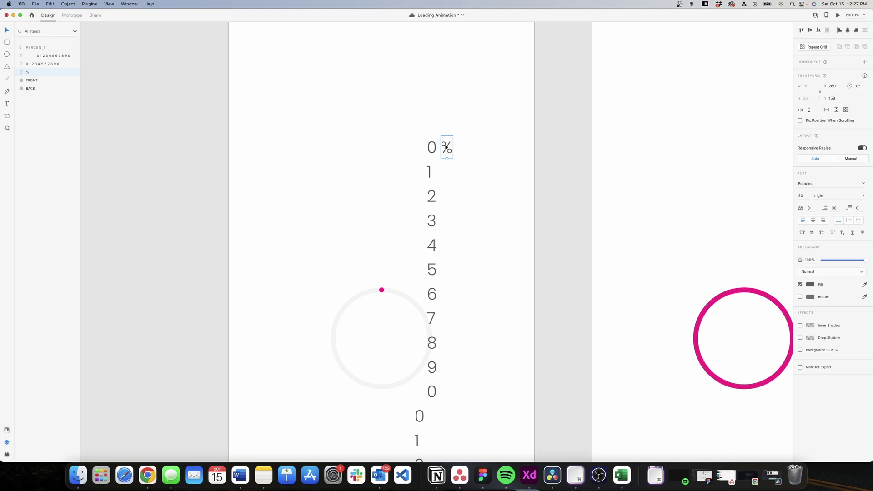
pyautogui.press('super+d')
pyautogui.moveTo(446, 148); pyautogui.dragTo(409, 149)
pyautogui.doubleClick(408, 149)
pyautogui.write('1')
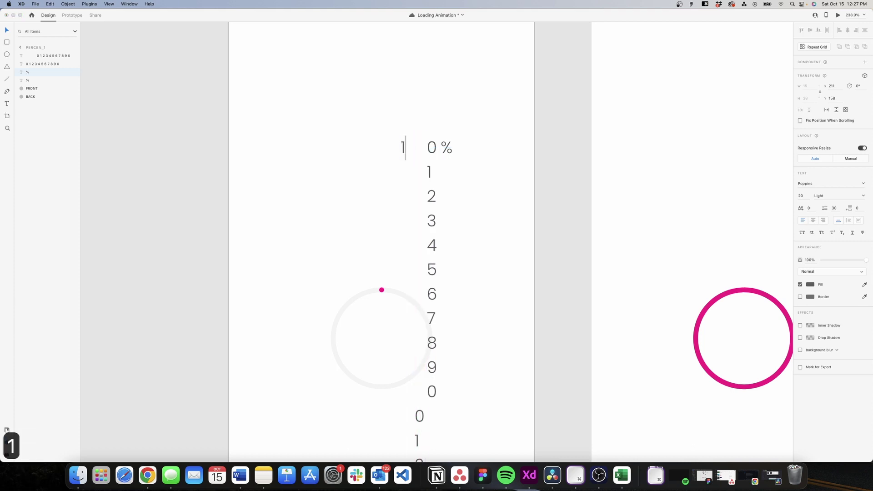
pyautogui.press('Escape')
# Insert 22 blank lines above the 1 so it sits one line below the last 0 of the tens column.
pyautogui.scroll(-5, 502, 180)
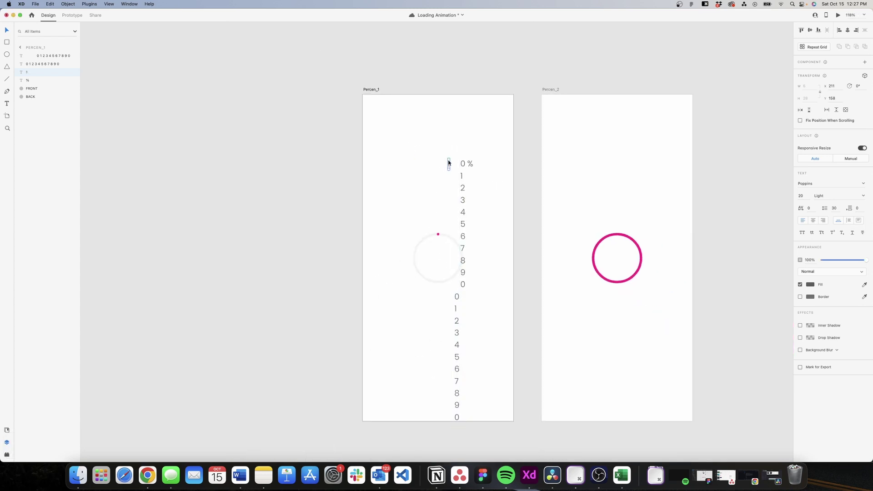
pyautogui.doubleClick(448, 163)
pyautogui.press('Return')
pyautogui.press('Return')
pyautogui.press('Return')
pyautogui.press('Return')
pyautogui.press('Return')
pyautogui.press('Return')
pyautogui.press('Return')
pyautogui.press('Return')
pyautogui.press('Return')
pyautogui.press('Return')
pyautogui.press('Return')
pyautogui.press('Return')
pyautogui.press('Return')
pyautogui.press('Return')
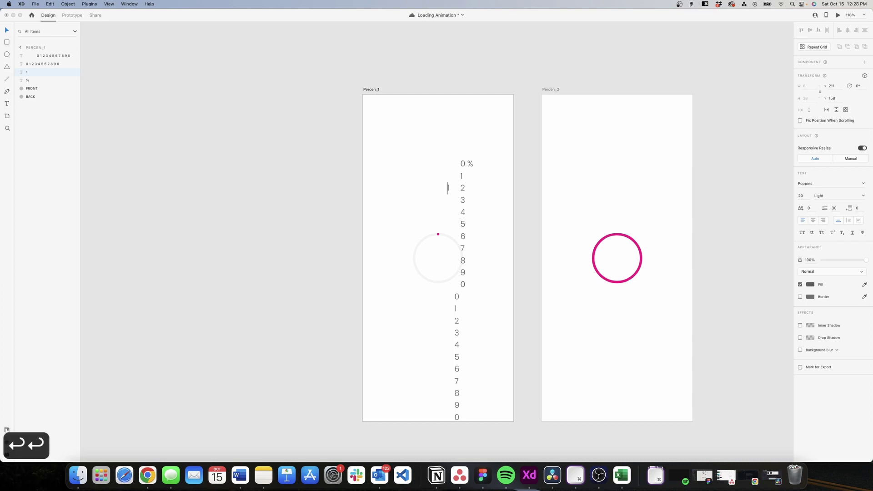
pyautogui.press('Return')
pyautogui.press('Return')
pyautogui.press('Return')
pyautogui.press('Return')
pyautogui.press('Return')
pyautogui.press('Return')
pyautogui.press('Return')
pyautogui.press('Return')
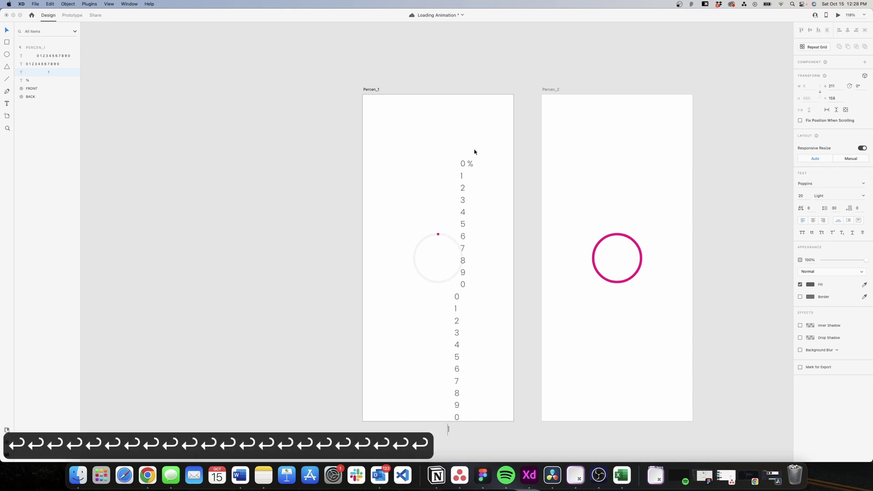
pyautogui.press('Escape')
pyautogui.press('Escape')
# Draw a rectangle about 113 by 31 above the 0 % row on Percen_1 and remove its fill.
pyautogui.scroll(5, 470, 164)
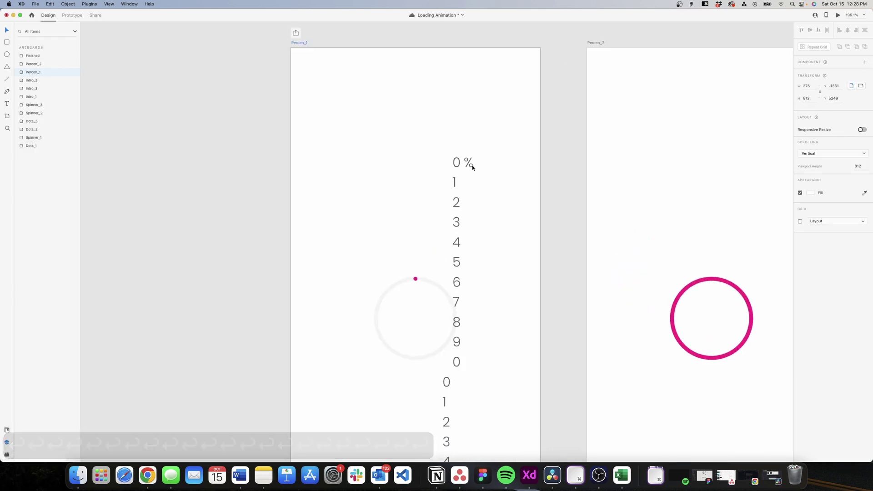
pyautogui.scroll(2, 472, 167)
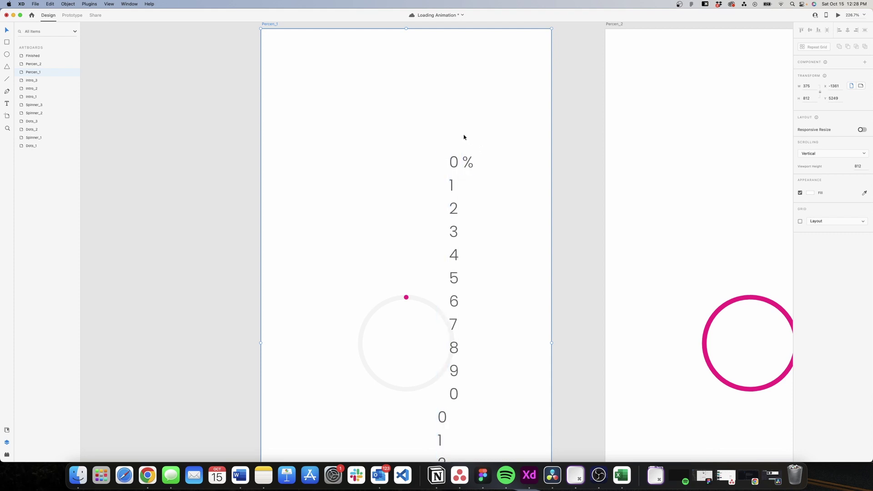
pyautogui.press('r')
pyautogui.moveTo(409, 102)
pyautogui.mouseDown()
pyautogui.moveTo(449, 121)
pyautogui.moveTo(496, 127)
pyautogui.mouseUp()
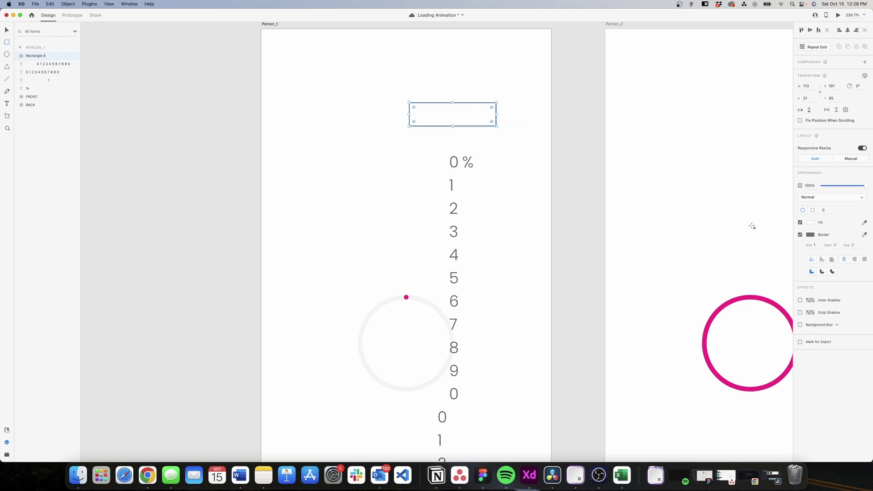
pyautogui.click(801, 223)
# Move the rectangle over the 0 % row to X 174, Y 157.
pyautogui.press('v')
pyautogui.click(438, 111)
pyautogui.click(433, 103)
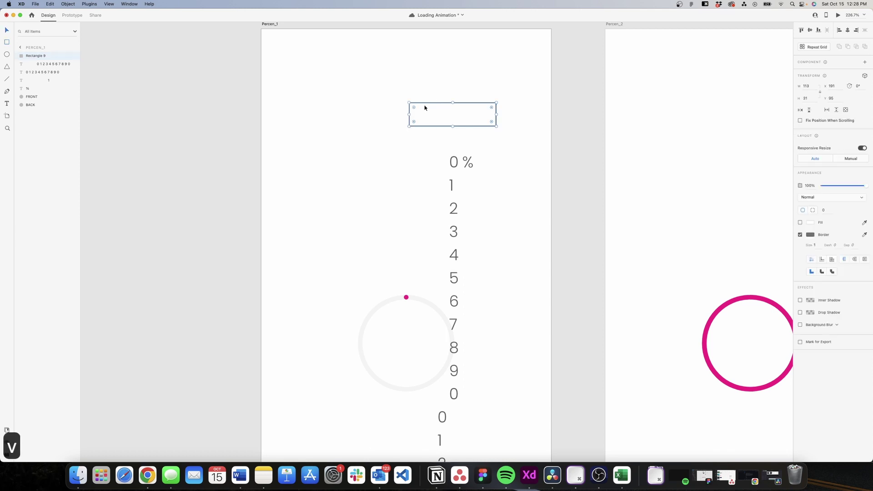
pyautogui.click(413, 115)
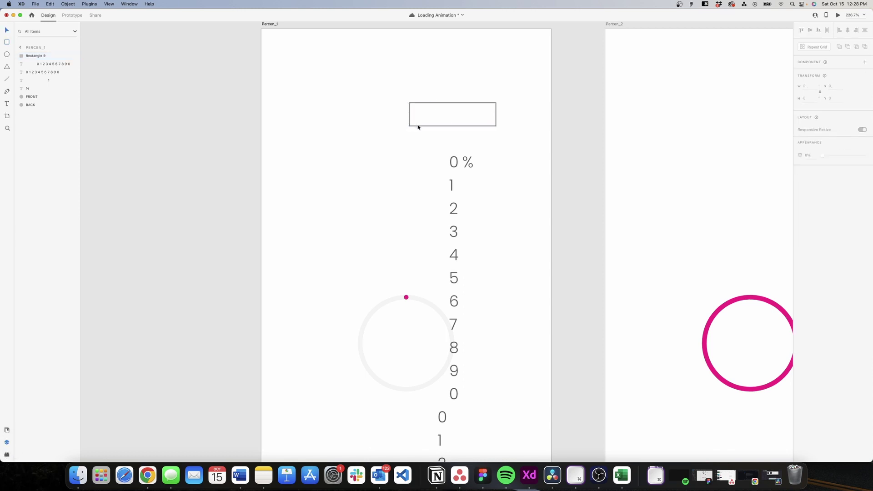
pyautogui.click(421, 127)
pyautogui.moveTo(421, 128); pyautogui.dragTo(408, 176)
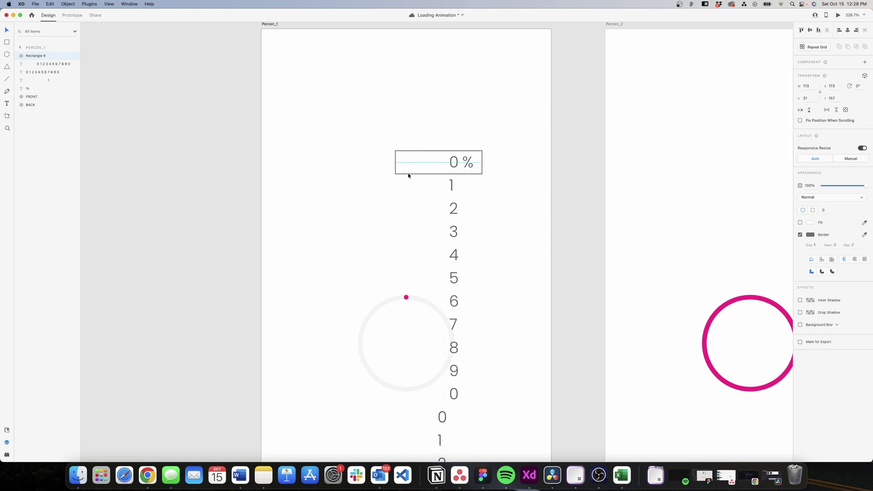
pyautogui.click(432, 173)
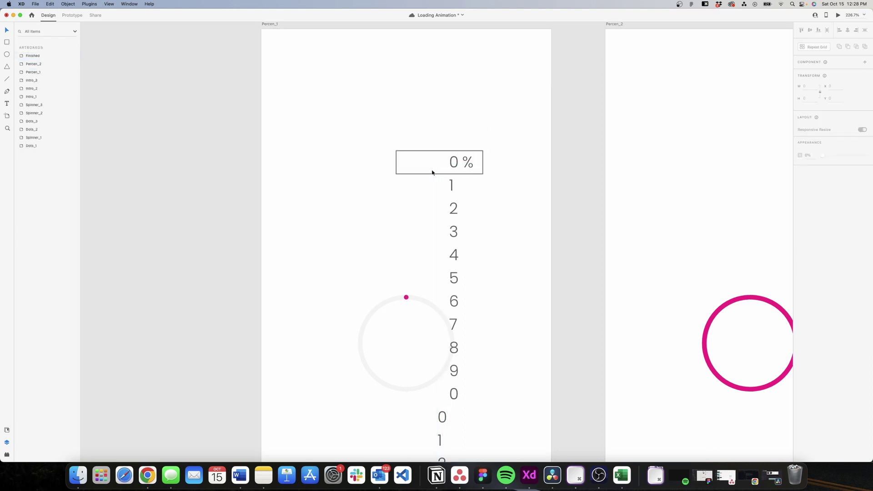
# Mask the two digit columns, the 1 text and the % text with the rectangle.
pyautogui.click(395, 156)
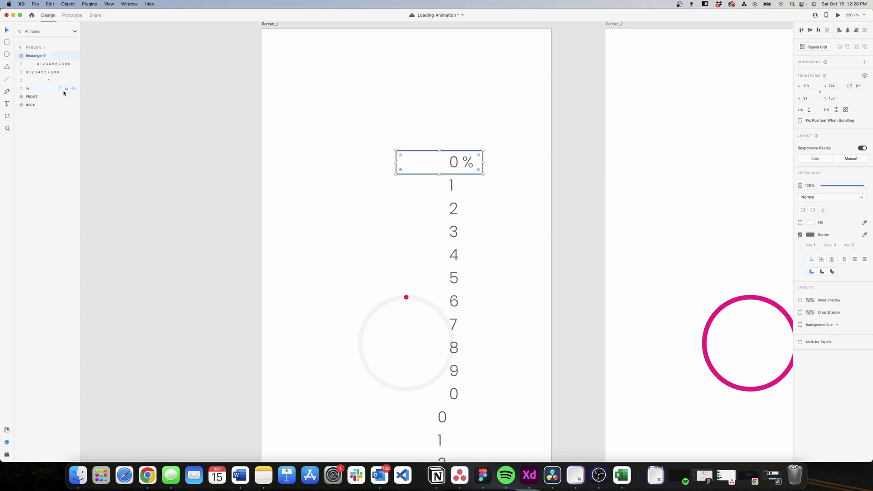
pyautogui.keyDown('shift'); pyautogui.click(35, 90); pyautogui.keyUp('shift')
pyautogui.rightClick(42, 56)
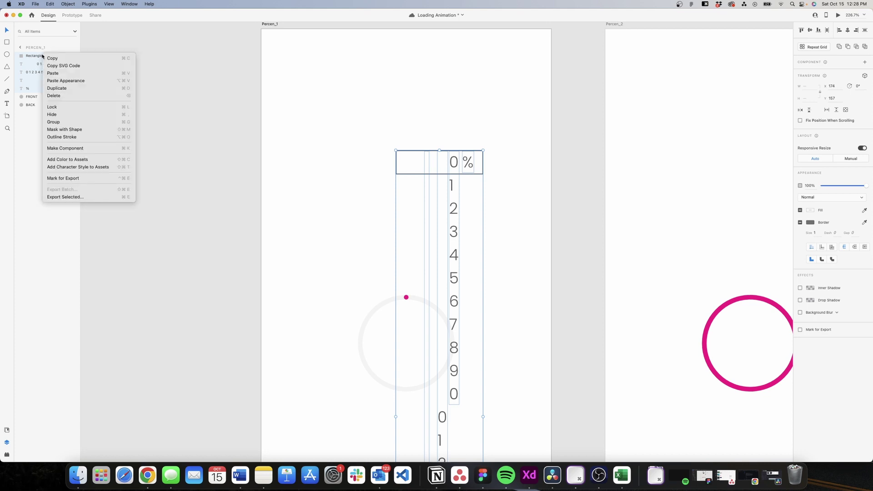
pyautogui.click(74, 129)
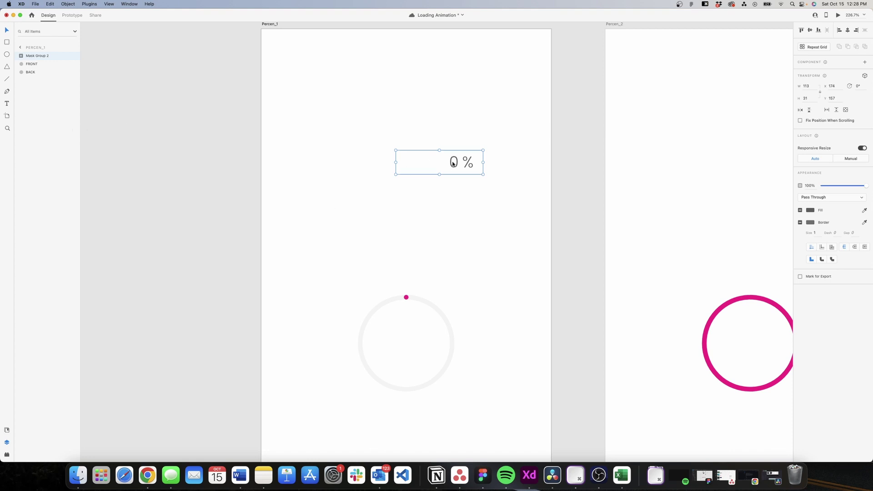
pyautogui.click(491, 132)
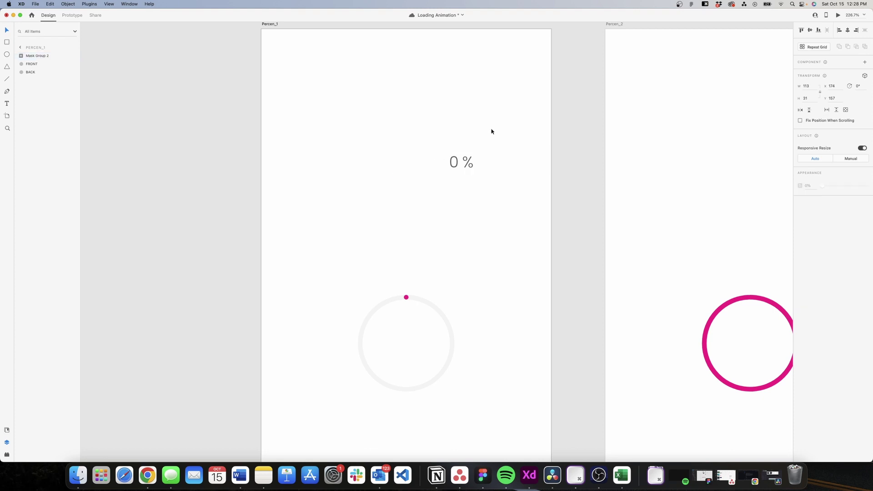
# Centre the mask group on the Percen_1 artboard, and shift it left to X 113 so 0 % sits inside the ring.
pyautogui.click(467, 169)
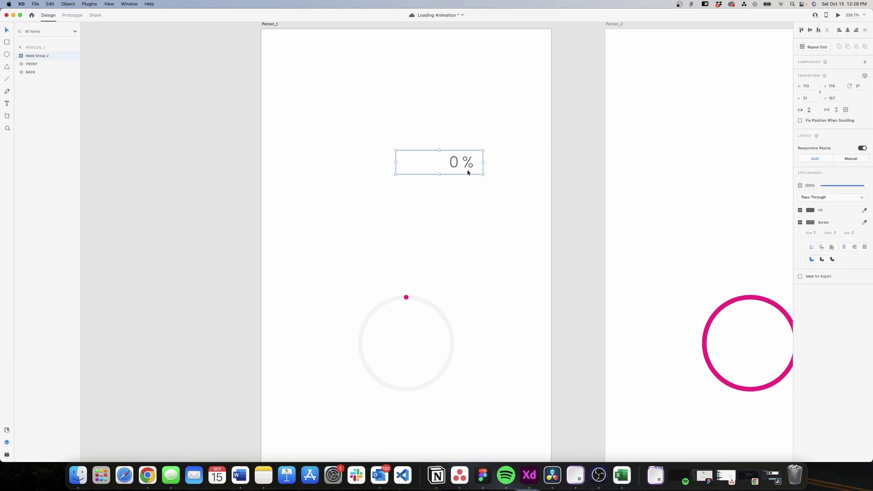
pyautogui.click(809, 30)
pyautogui.click(850, 30)
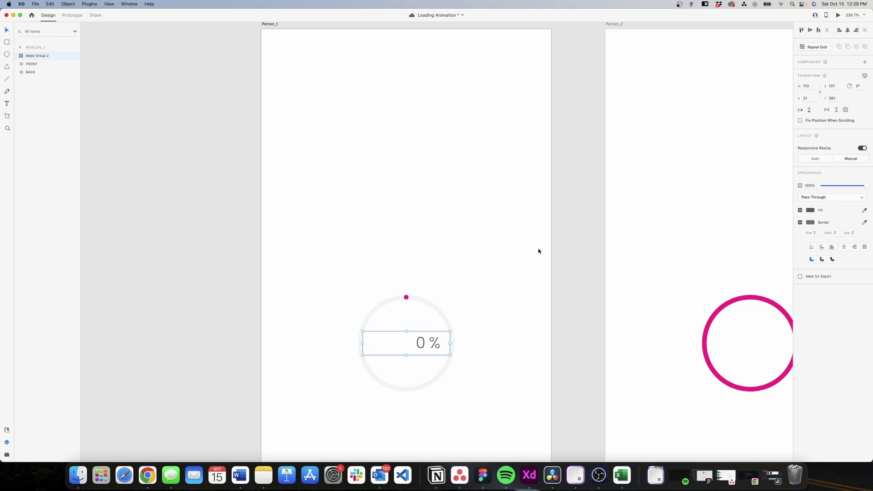
pyautogui.scroll(3, 394, 371)
pyautogui.scroll(1, 393, 370)
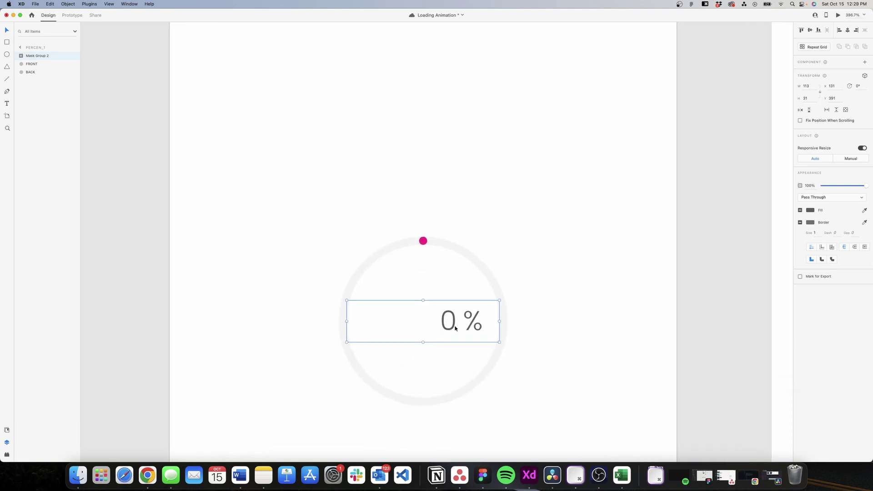
pyautogui.moveTo(456, 328); pyautogui.dragTo(430, 327)
pyautogui.click(548, 251)
pyautogui.scroll(-5, 396, 314)
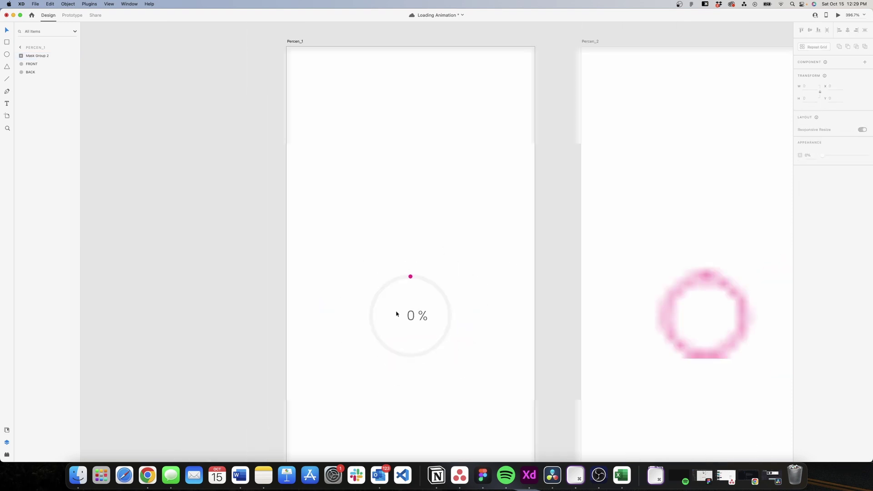
# Copy the masked counter from Percen_1 and paste it onto the Percen_2 artboard.
pyautogui.click(396, 314)
pyautogui.press('cmd+c')
pyautogui.scroll(-5, 460, 242)
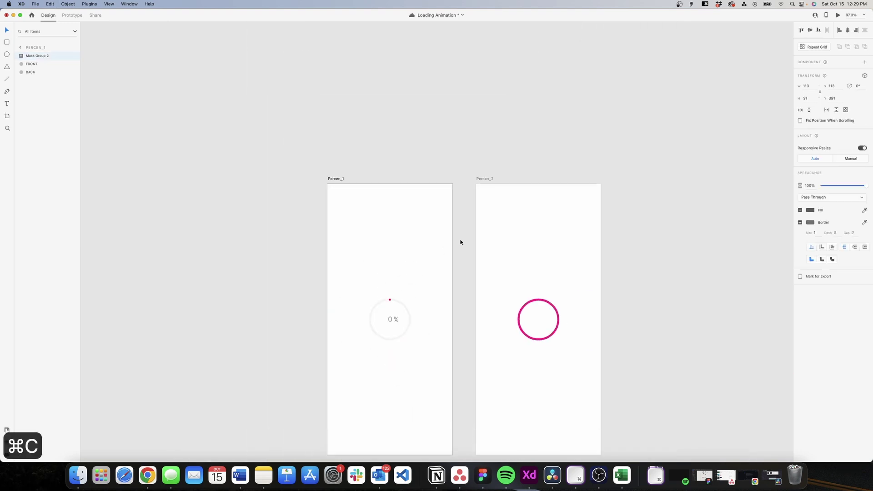
pyautogui.click(484, 179)
pyautogui.scroll(3, 561, 360)
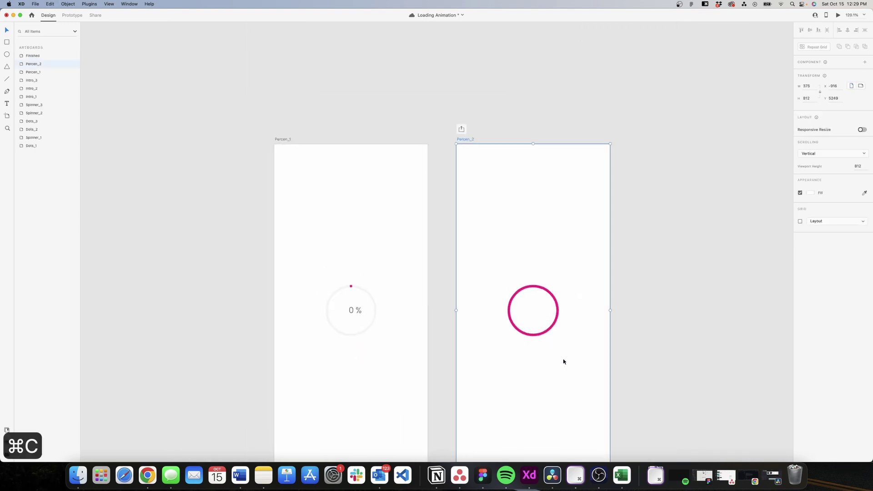
pyautogui.press('super+v')
pyautogui.scroll(5, 546, 353)
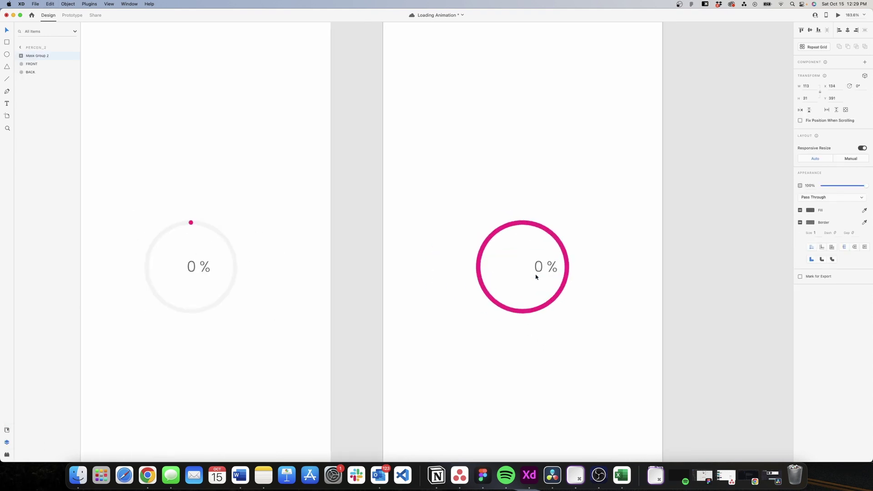
# Inside the Percen_2 mask group, move the units column up to Y 92 and the tens column up to Y -238, aligning their last zeros with the %.
pyautogui.scroll(5, 536, 277)
pyautogui.doubleClick(537, 273)
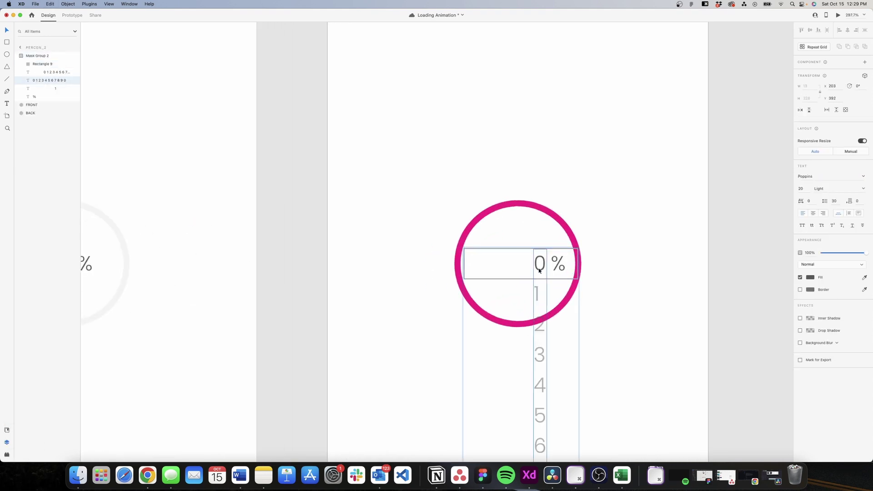
pyautogui.scroll(-2, 540, 270)
pyautogui.scroll(-5, 542, 267)
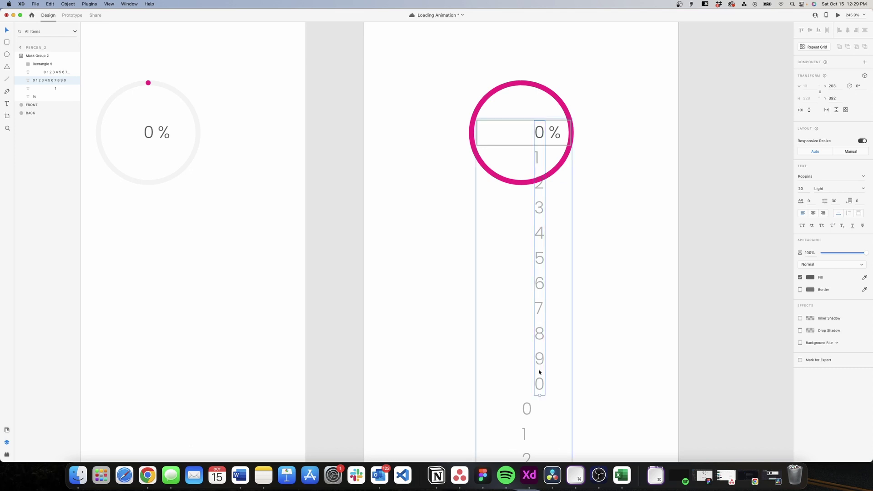
pyautogui.moveTo(540, 384); pyautogui.dragTo(539, 130)
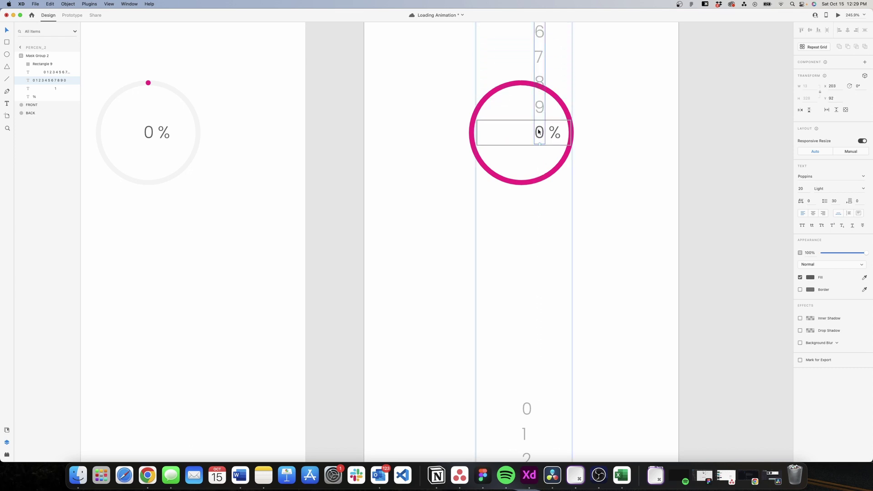
pyautogui.moveTo(525, 414)
pyautogui.mouseDown()
pyautogui.moveTo(525, 243)
pyautogui.moveTo(530, 421)
pyautogui.moveTo(521, 274)
pyautogui.mouseUp()
pyautogui.moveTo(526, 324); pyautogui.dragTo(513, 132)
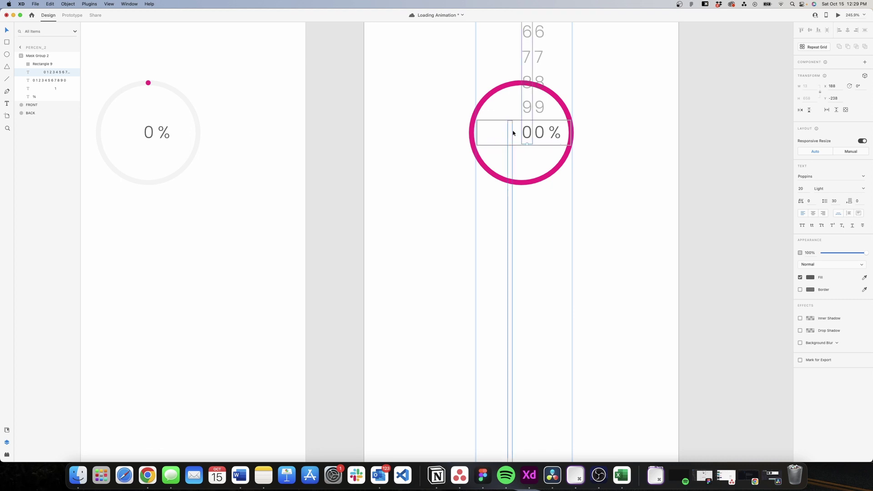
# Move the hundreds text up to Y -268 so its 1 lines up with the two zeros on Percen_2.
pyautogui.click(508, 137)
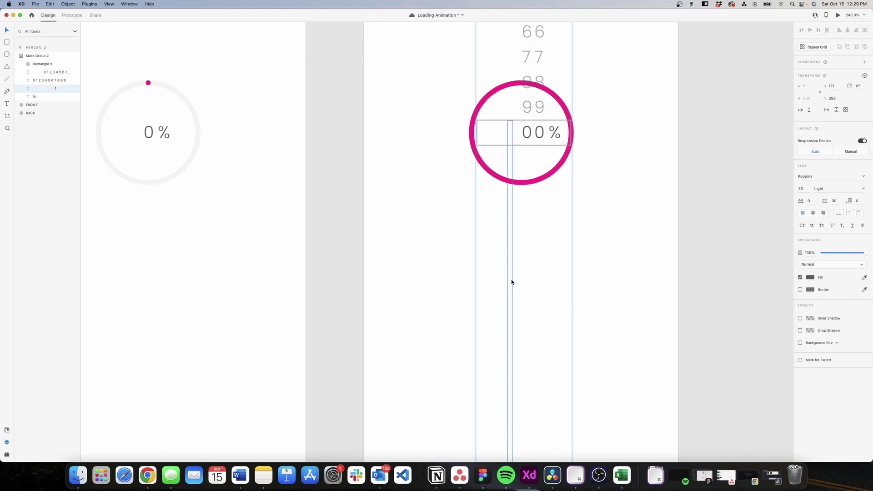
pyautogui.moveTo(512, 282); pyautogui.dragTo(514, 260)
pyautogui.moveTo(520, 109); pyautogui.dragTo(507, 137)
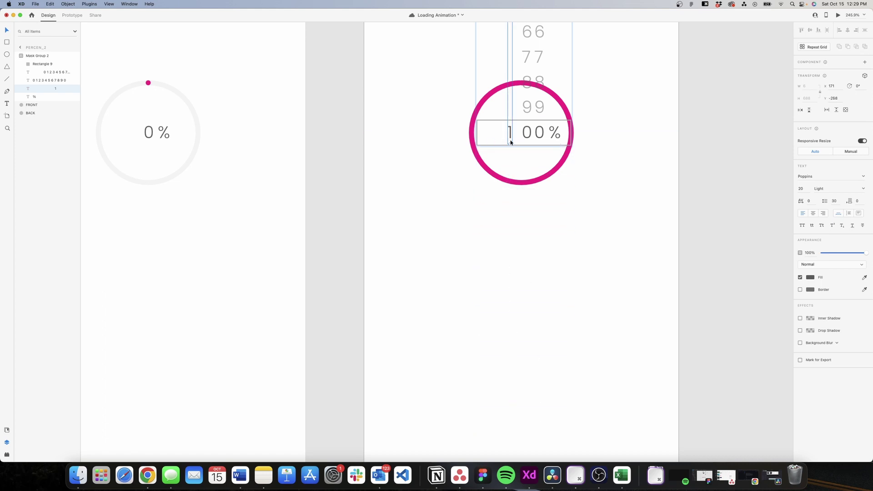
# Shift the hundreds text and the mask rectangle together to X 140, bringing the 1 closer to the zeros.
pyautogui.scroll(2, 520, 139)
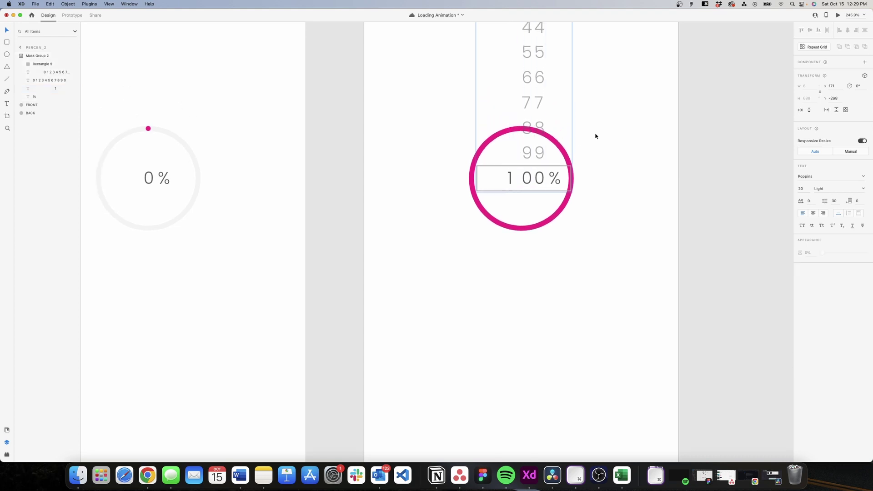
pyautogui.click(510, 177)
pyautogui.keyDown('shift'); pyautogui.click(512, 178); pyautogui.keyUp('shift')
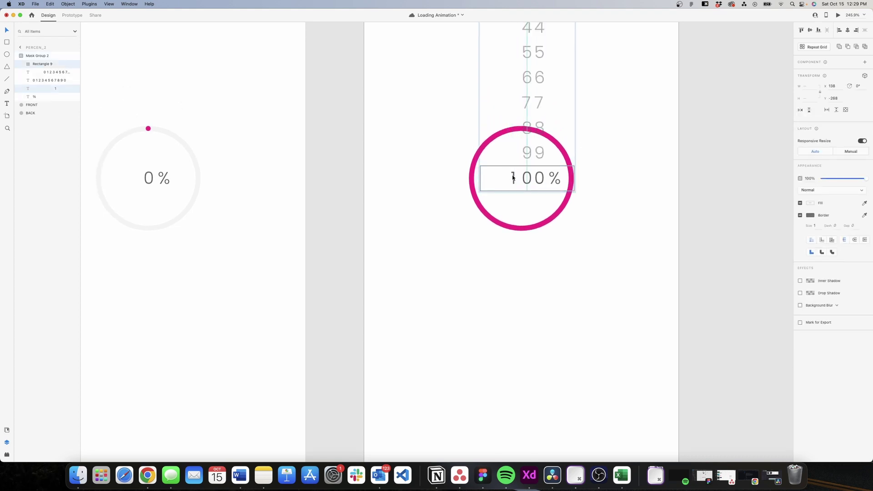
pyautogui.moveTo(514, 177); pyautogui.dragTo(516, 178)
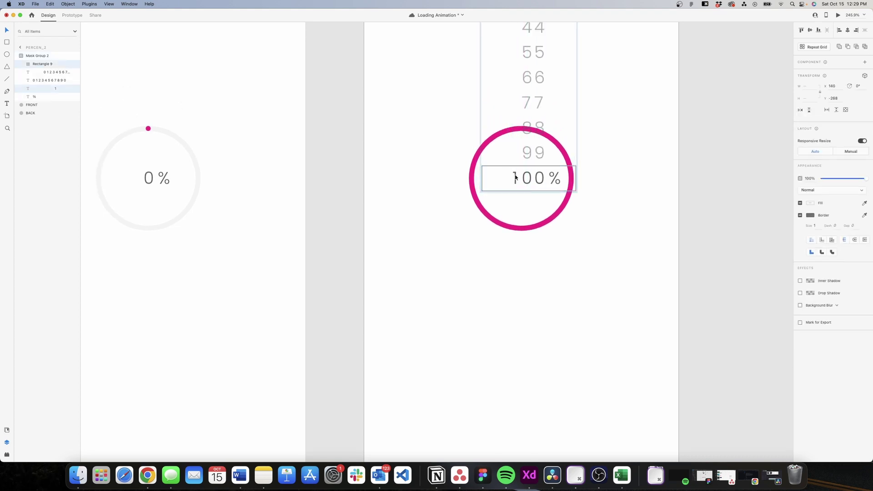
pyautogui.click(605, 158)
# Shift the 100% counter slightly left inside the pink ring on Percen_2.
pyautogui.click(542, 182)
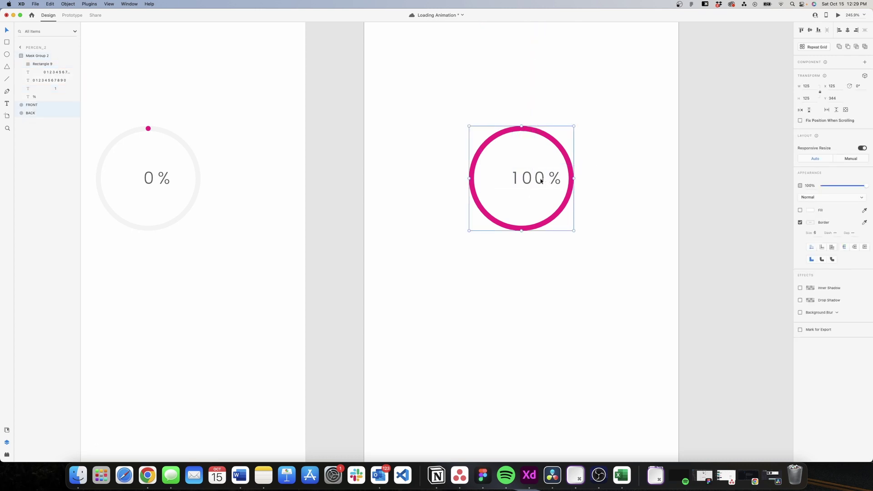
pyautogui.moveTo(542, 181); pyautogui.dragTo(534, 182)
pyautogui.click(604, 147)
pyautogui.scroll(-5, 613, 179)
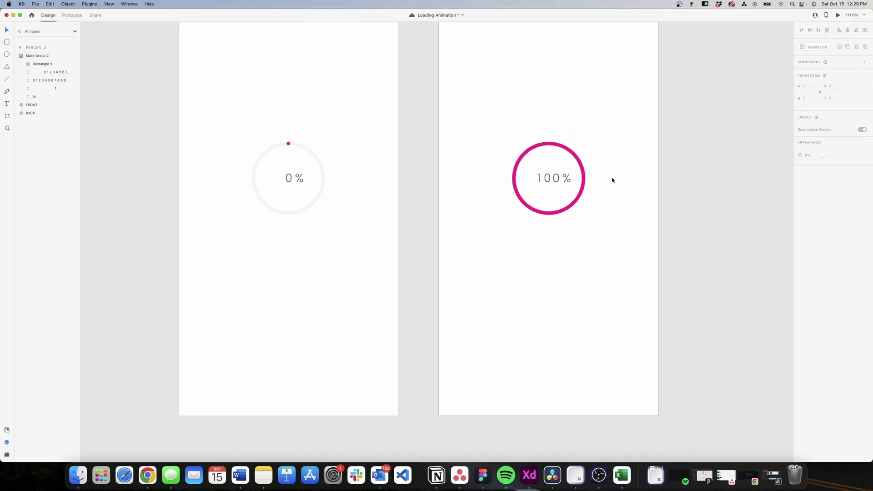
pyautogui.scroll(3, 605, 182)
pyautogui.scroll(-2, 603, 168)
pyautogui.scroll(2, 500, 91)
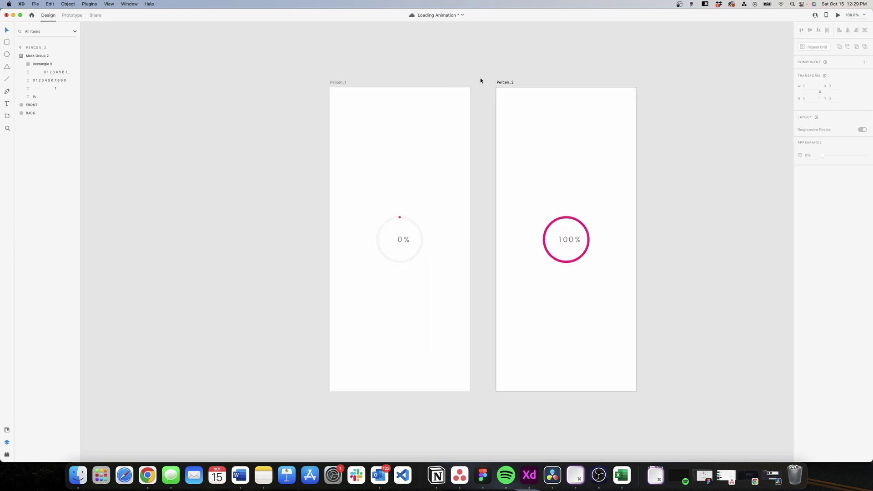
# Preview the prototype animation starting from the Percen_1 artboard, close the preview, and save the document.
pyautogui.click(72, 15)
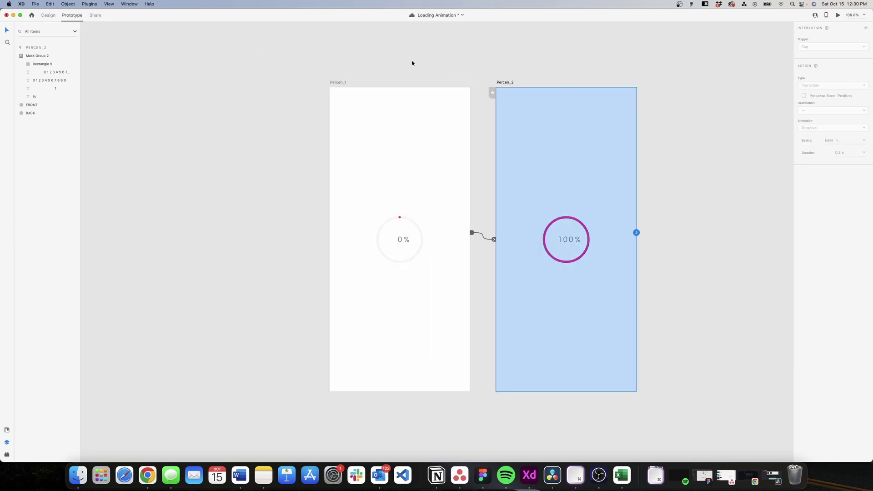
pyautogui.click(412, 63)
pyautogui.click(341, 82)
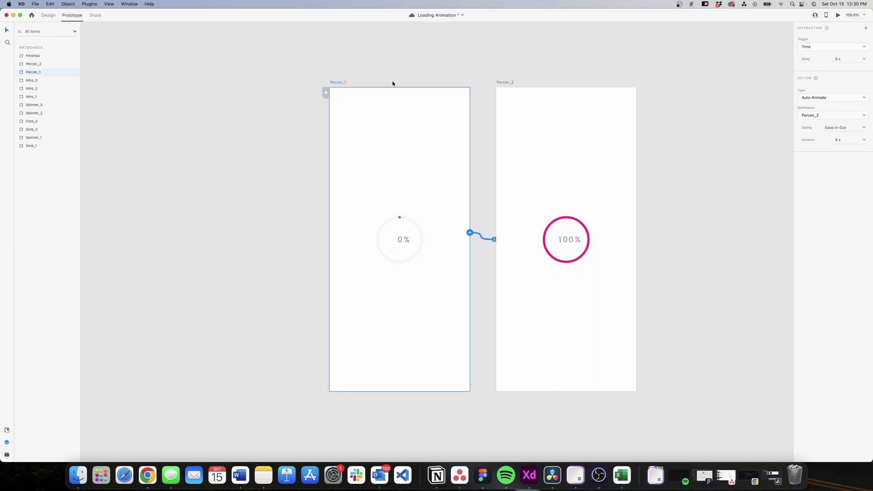
pyautogui.click(837, 16)
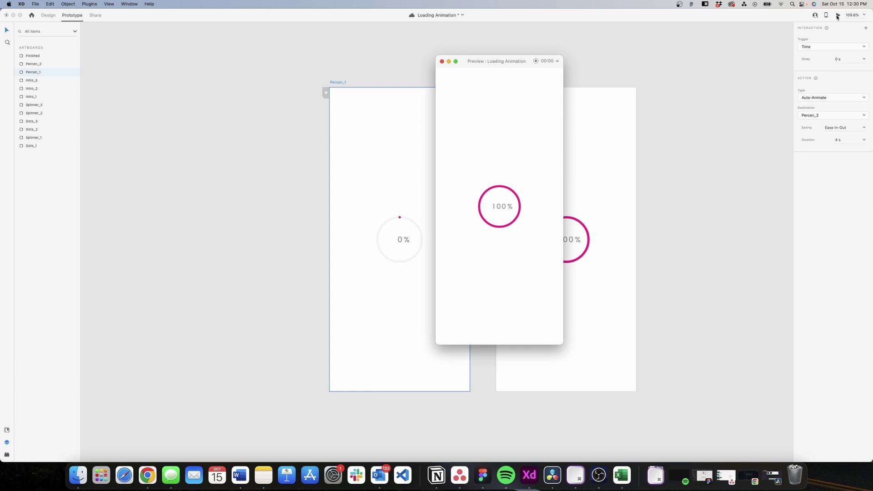
pyautogui.click(125, 58)
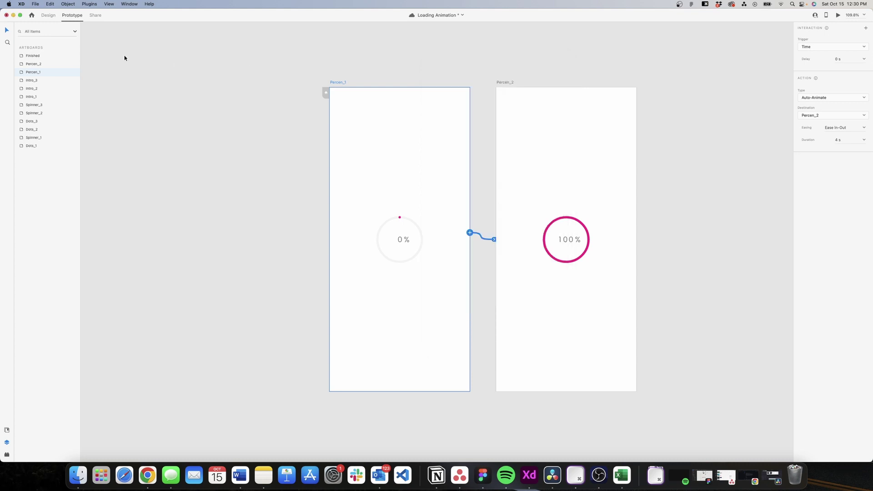
pyautogui.press('super+s')
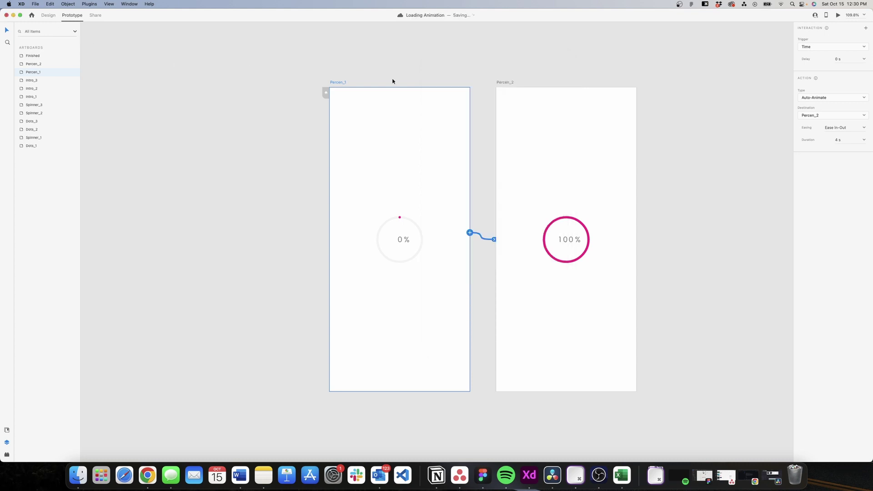